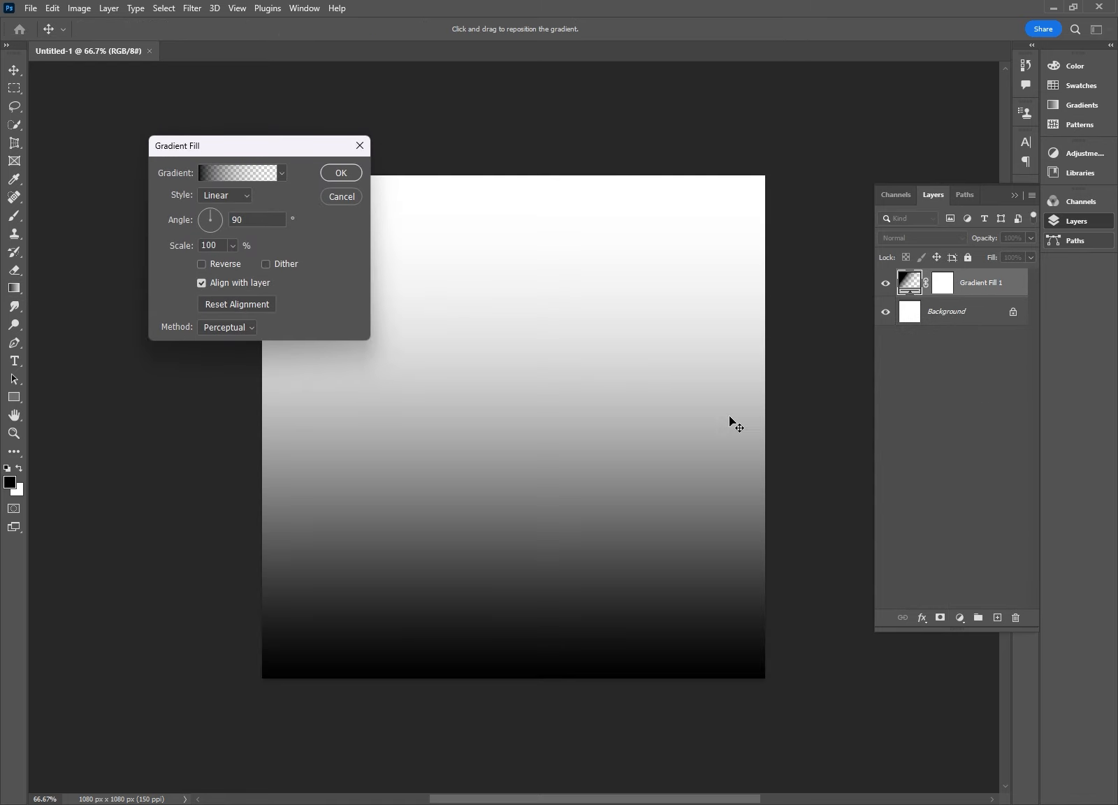
Apply the black-to-white preset from the Basics gradients to the gradient fill layer.
{"action": "left_click", "coordinate": [278, 174]}
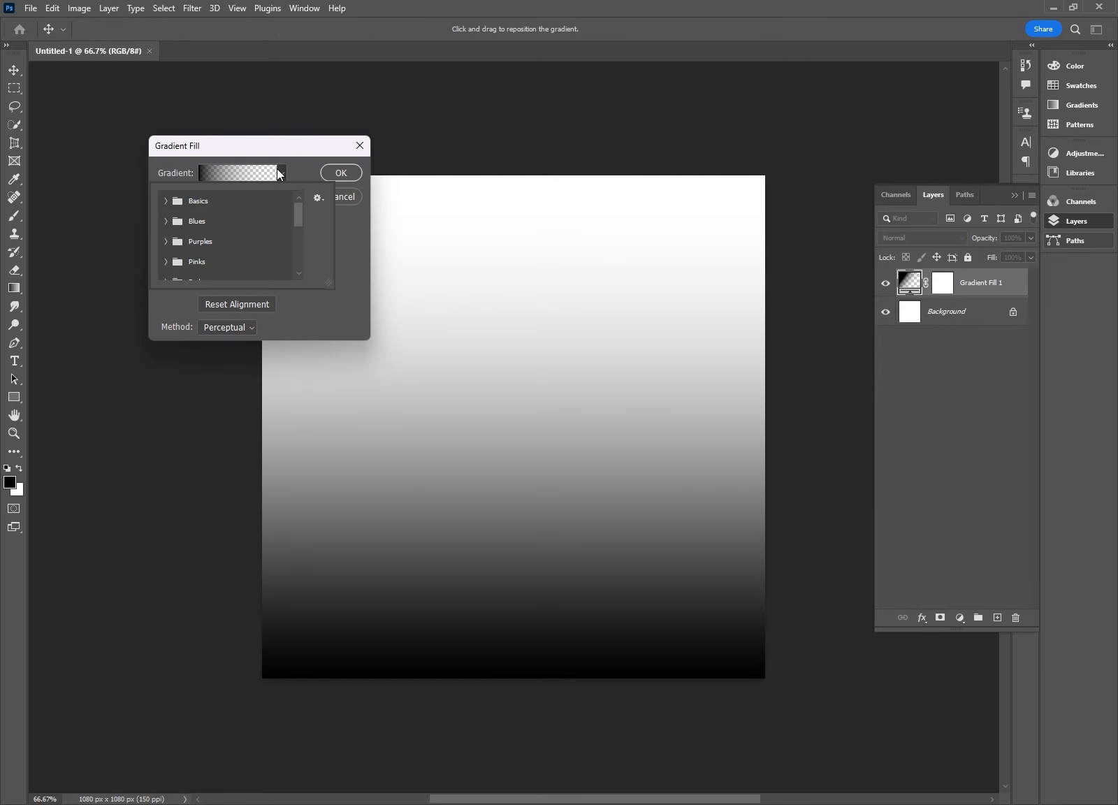
{"action": "left_click", "coordinate": [167, 201]}
{"action": "left_click", "coordinate": [184, 224]}
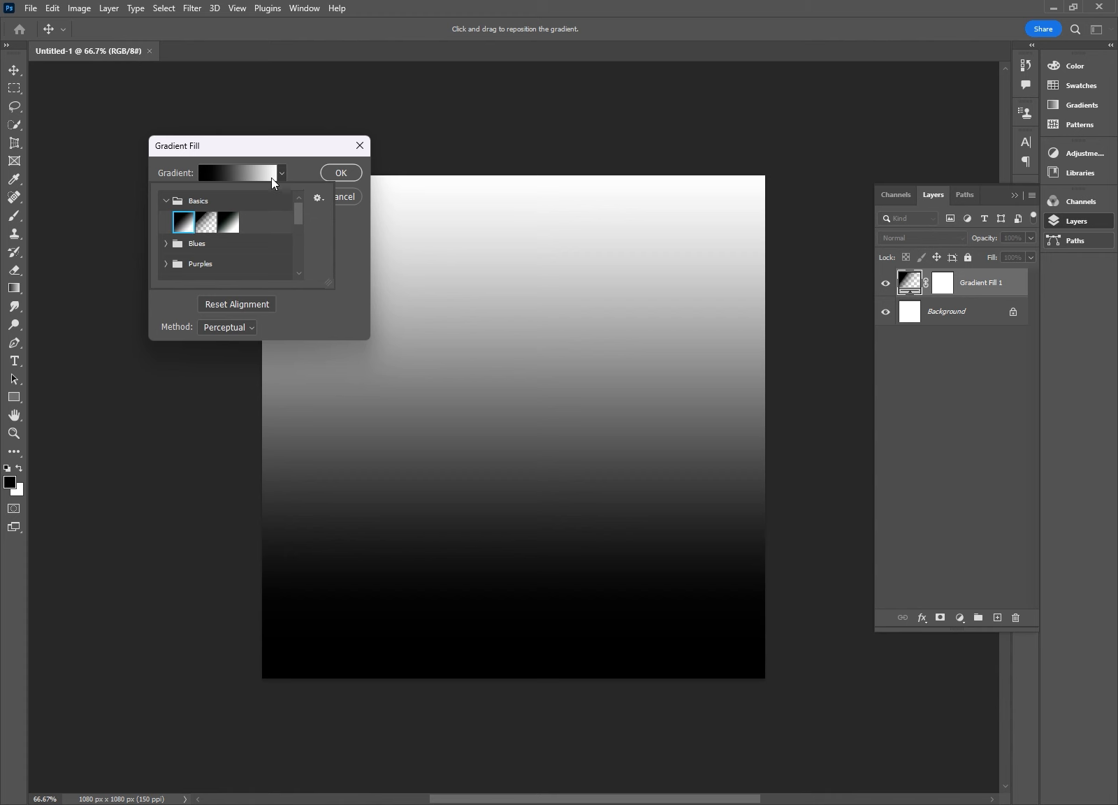
{"action": "left_click", "coordinate": [344, 173]}
{"action": "left_click", "coordinate": [344, 173]}
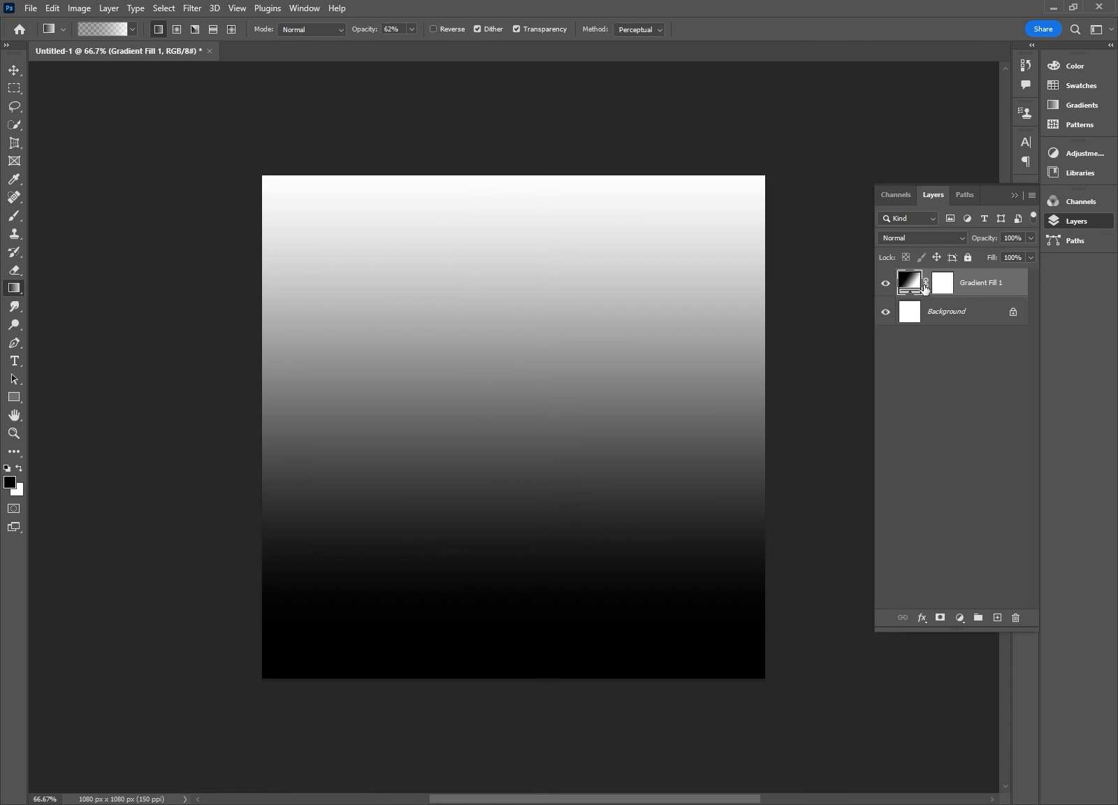
Edit the fill layer's gradient and change its black color stop to dark red 680505.
{"action": "double_click", "coordinate": [908, 284]}
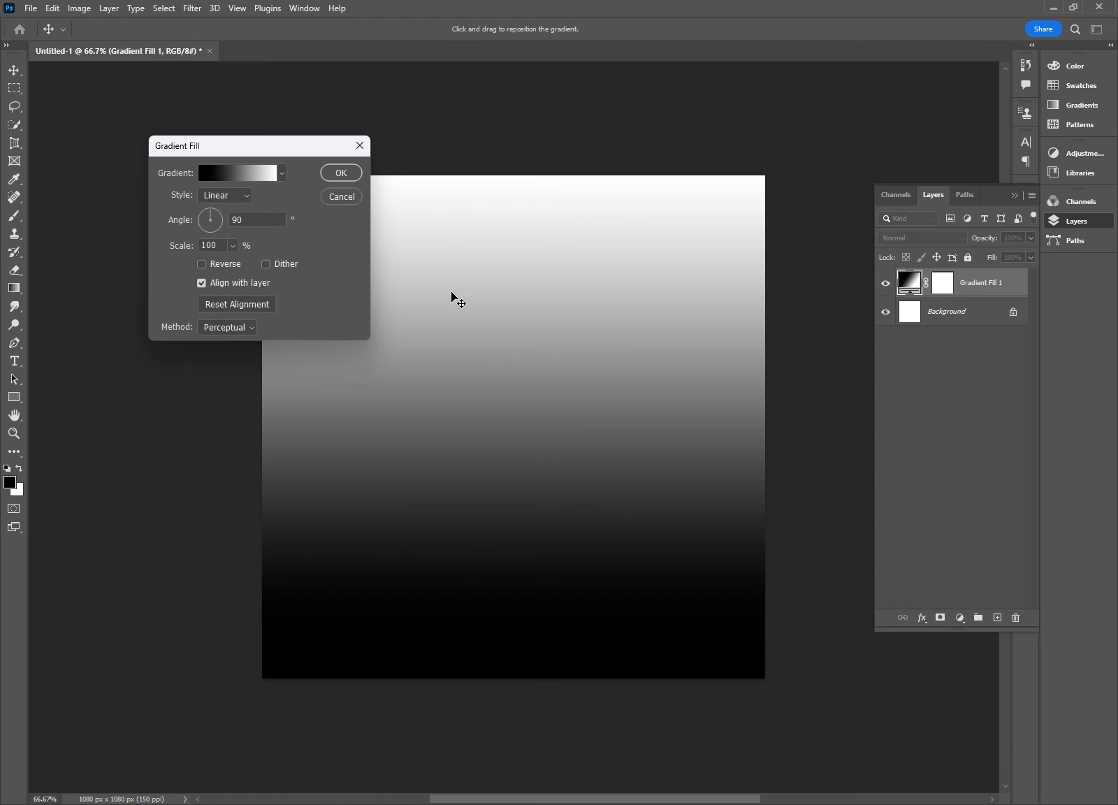
{"action": "left_click", "coordinate": [240, 174]}
{"action": "double_click", "coordinate": [542, 341]}
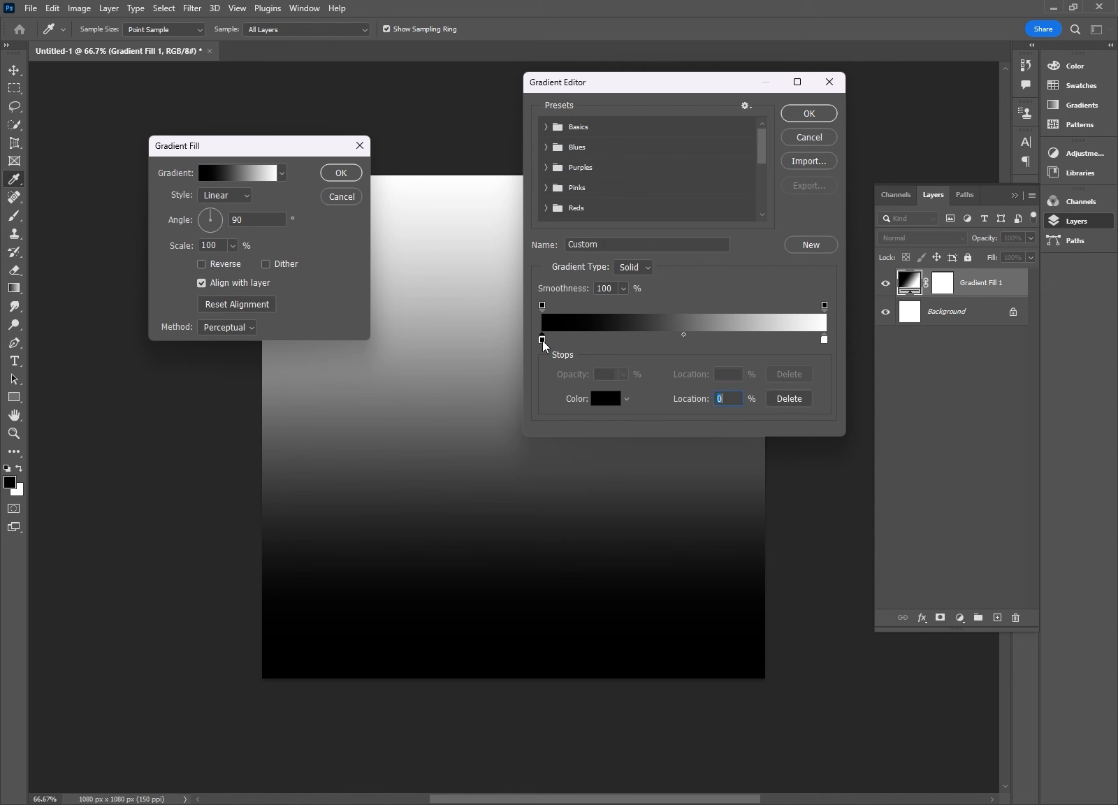
{"action": "left_click", "coordinate": [1048, 477]}
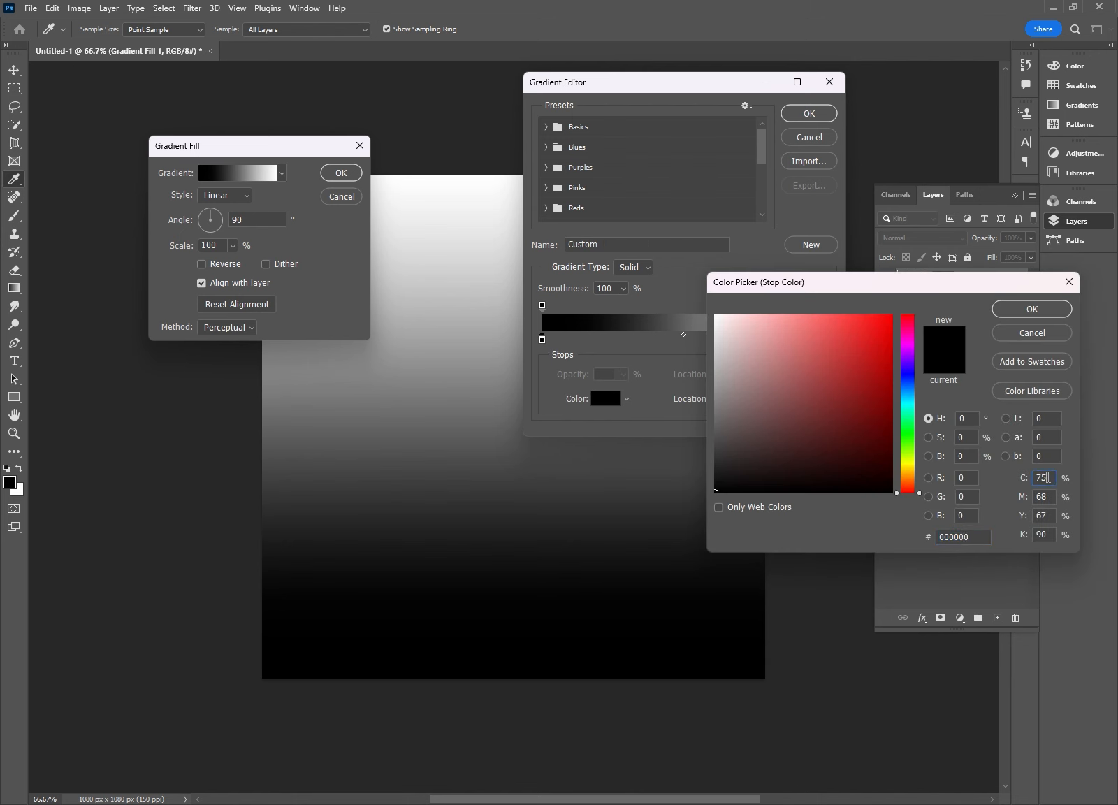
{"action": "left_click_drag", "start_coordinate": [875, 431], "coordinate": [884, 420]}
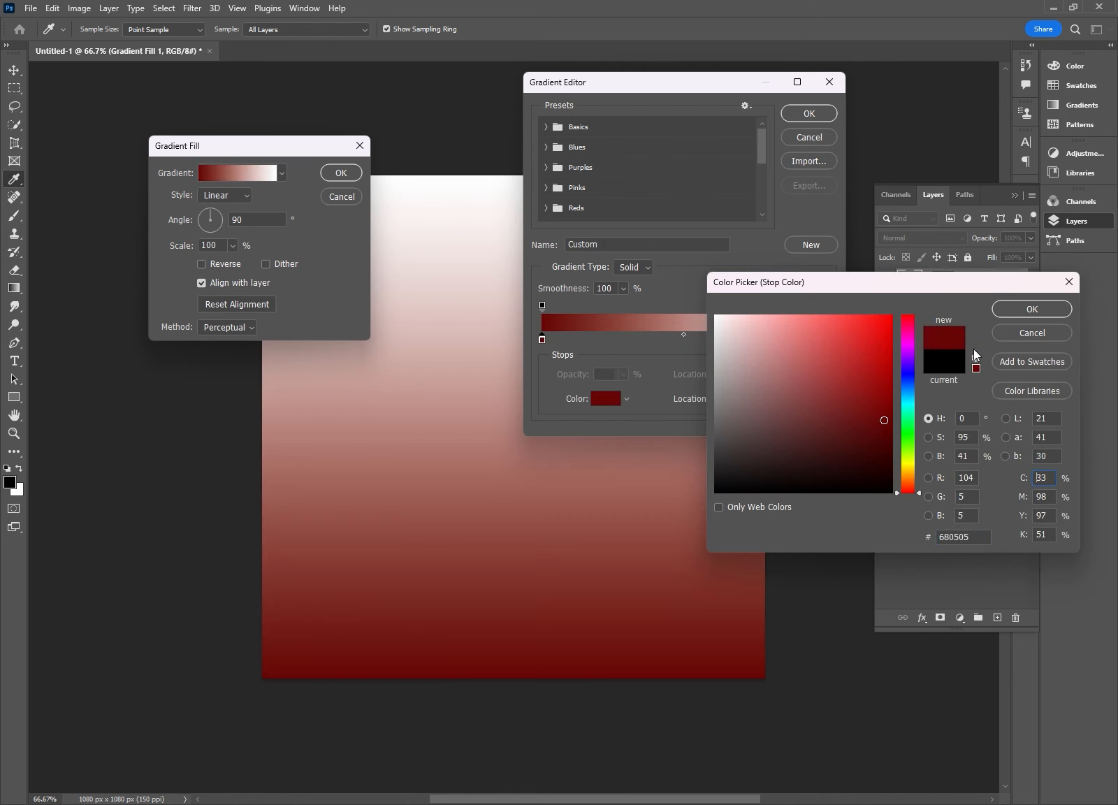
{"action": "left_click", "coordinate": [1024, 311]}
Change the gradient's white color stop to bright red e01a1a and accept the edited gradient.
{"action": "double_click", "coordinate": [826, 339]}
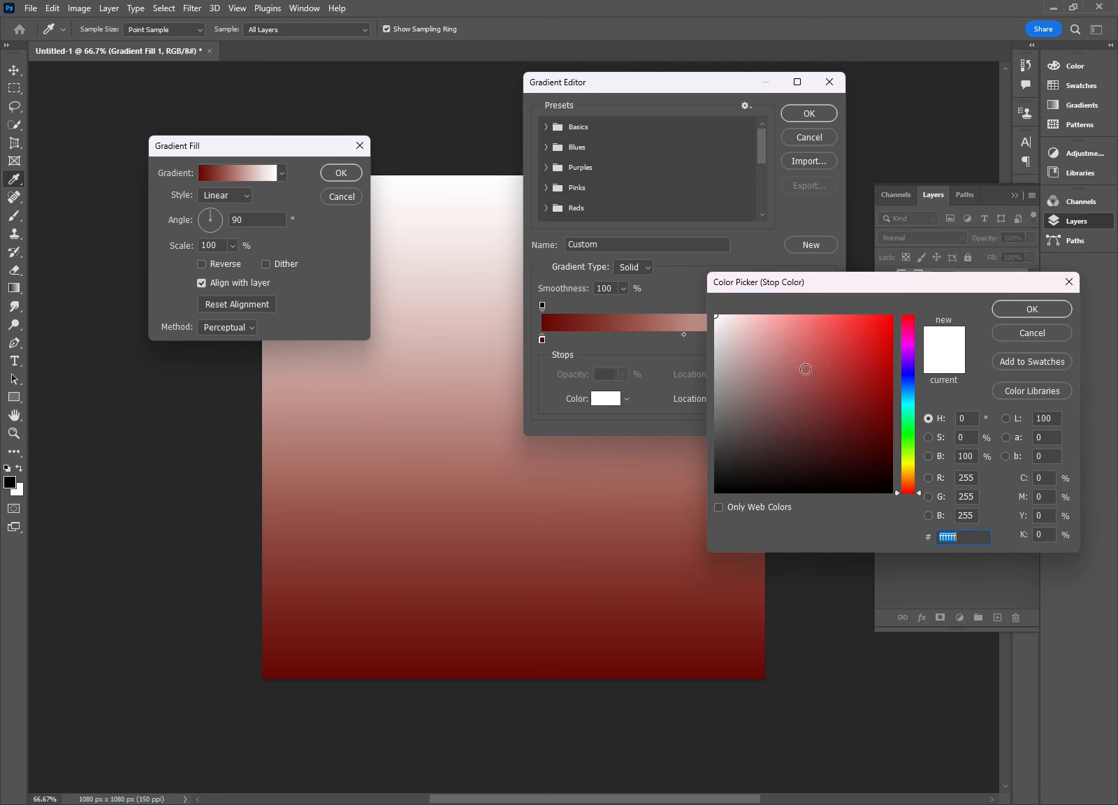
{"action": "mouse_move", "coordinate": [806, 368]}
{"action": "left_mouse_down"}
{"action": "mouse_move", "coordinate": [862, 342]}
{"action": "mouse_move", "coordinate": [874, 321]}
{"action": "mouse_move", "coordinate": [872, 336]}
{"action": "left_mouse_up"}
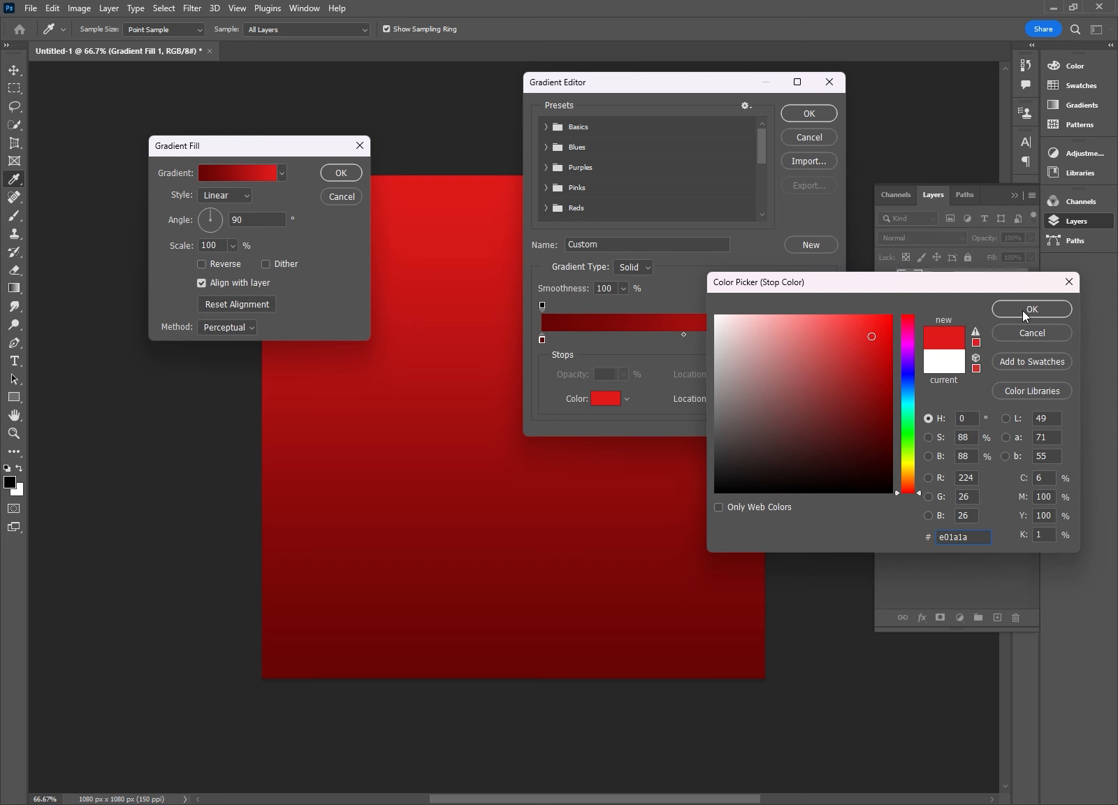
{"action": "left_click", "coordinate": [1022, 311]}
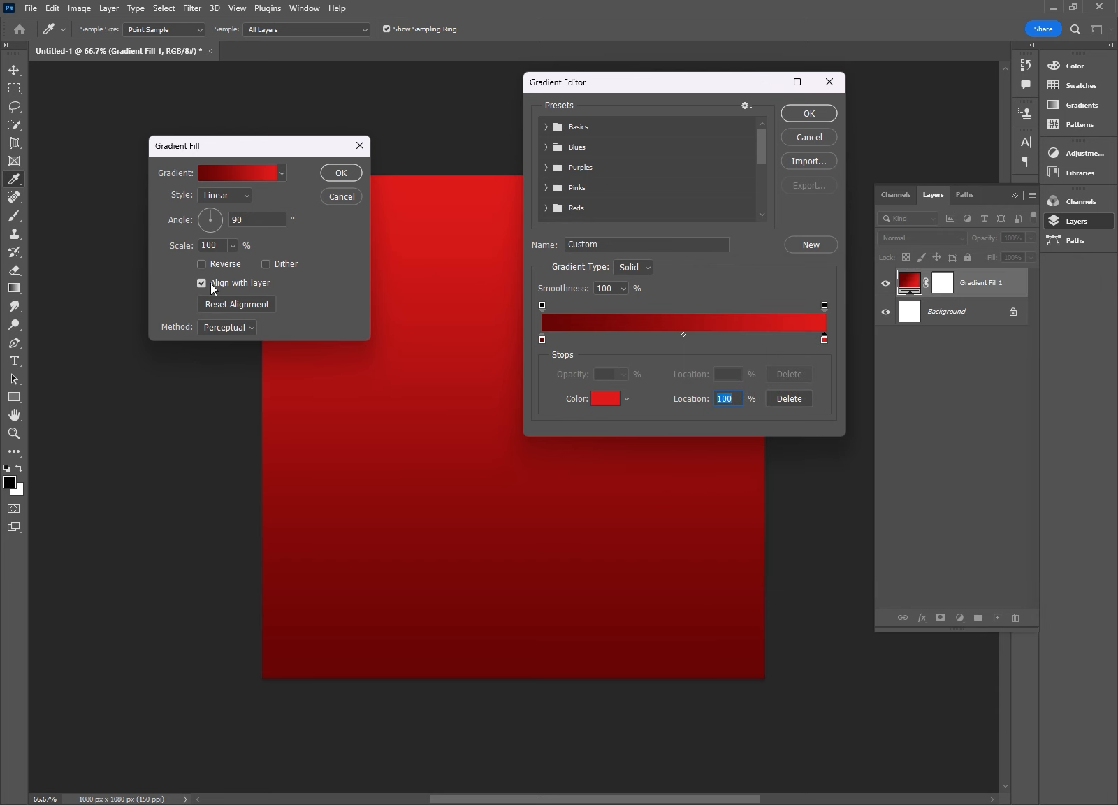
{"action": "left_click", "coordinate": [797, 112]}
Set the gradient fill to Radial style, reverse its colors and set its scale to 104%.
{"action": "left_click", "coordinate": [217, 193]}
{"action": "left_click", "coordinate": [222, 221]}
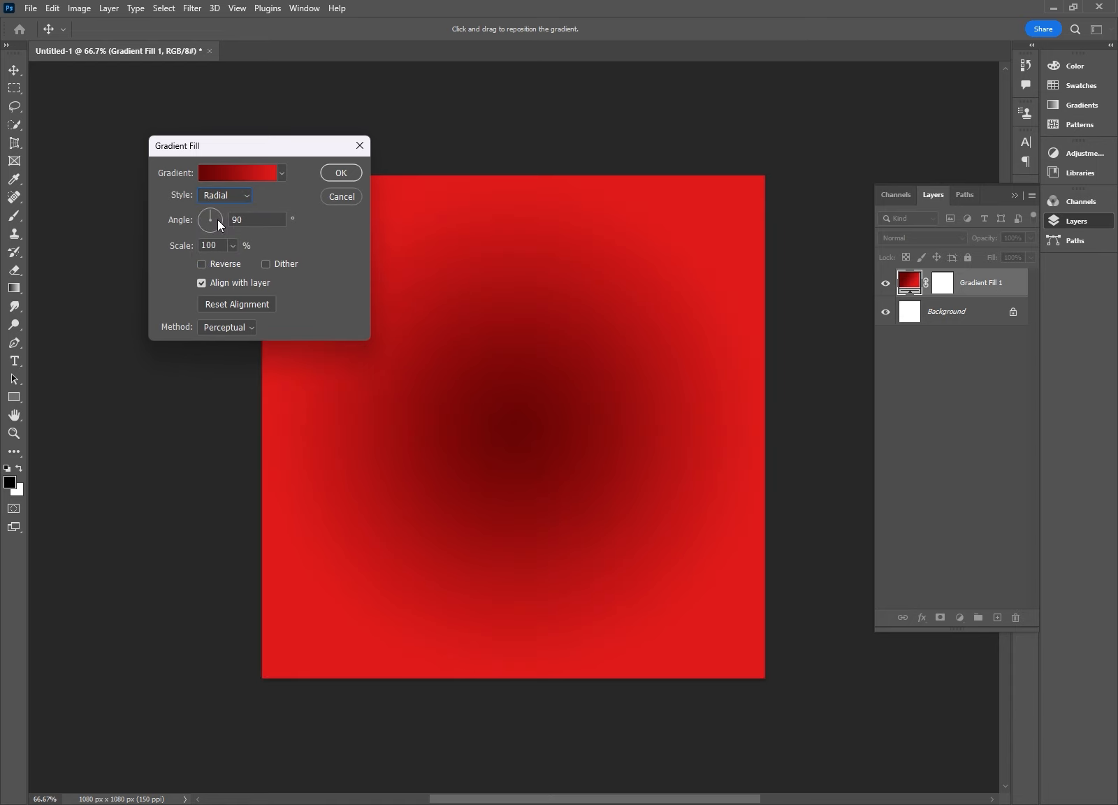
{"action": "left_click", "coordinate": [215, 263]}
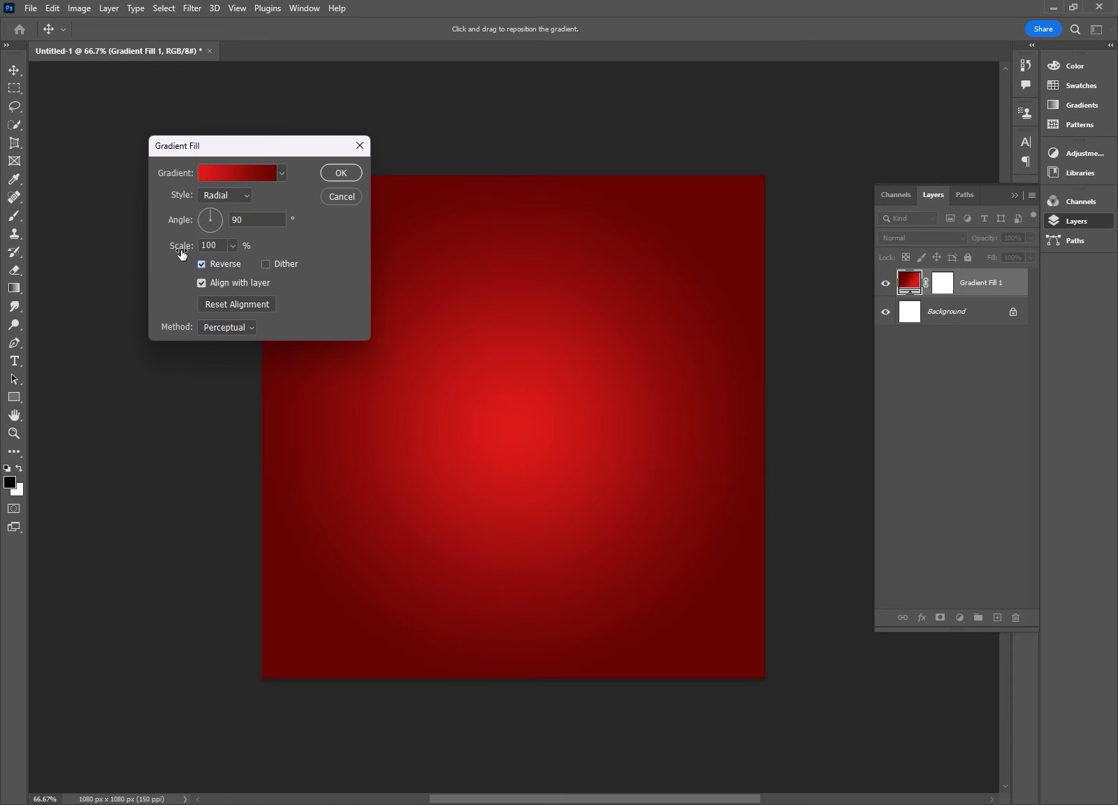
{"action": "left_click_drag", "start_coordinate": [181, 253], "coordinate": [184, 249]}
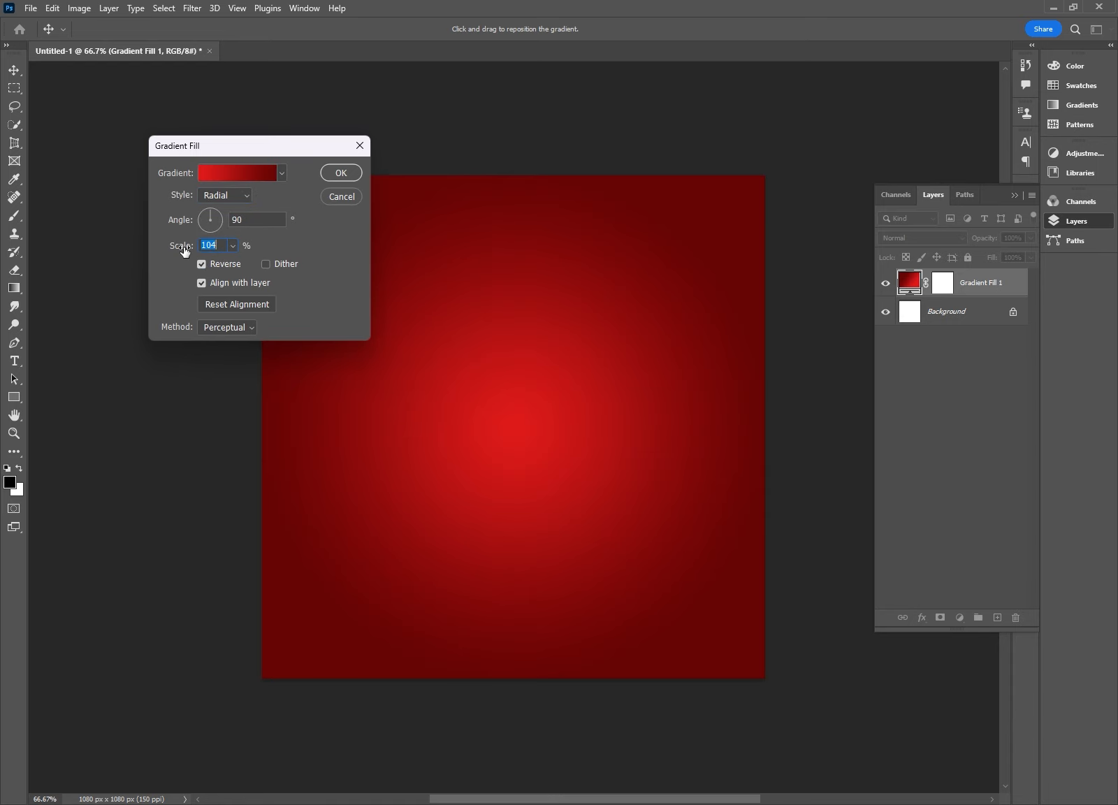
{"action": "left_click", "coordinate": [349, 174]}
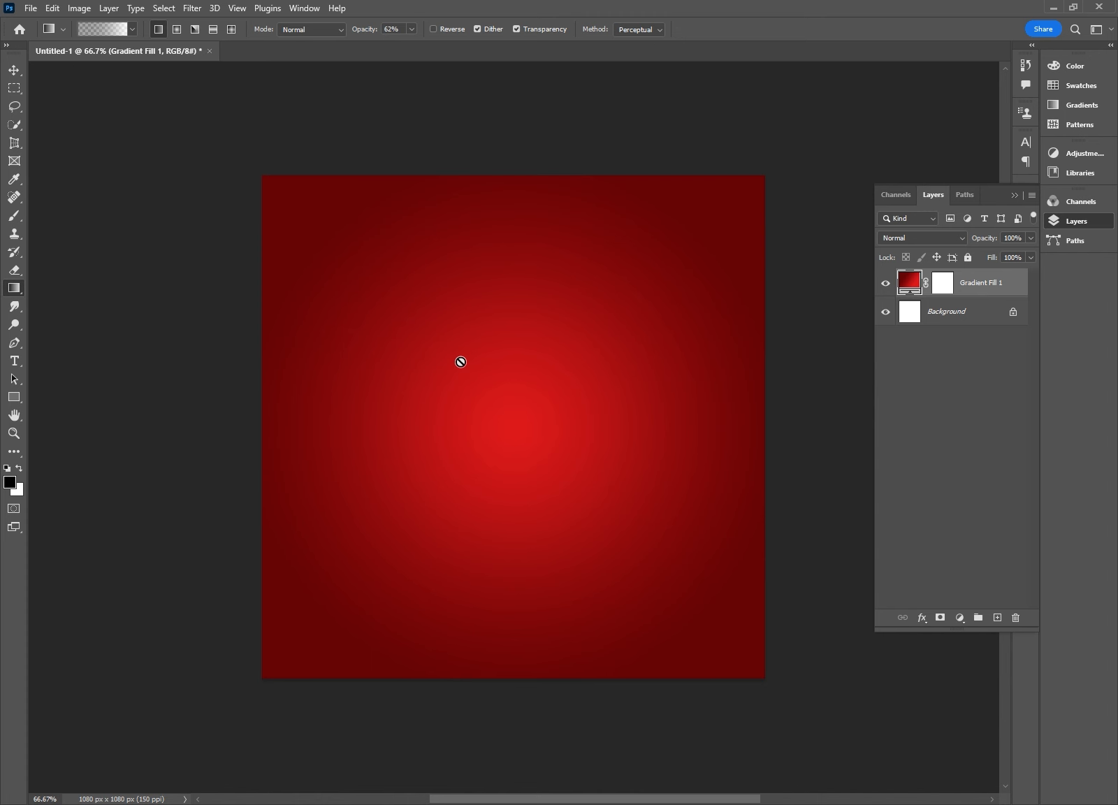
Place the wooden table image pngwing.com (2) as embedded from the photoshop post folder inside 4 nov 24.
{"action": "left_click", "coordinate": [30, 7]}
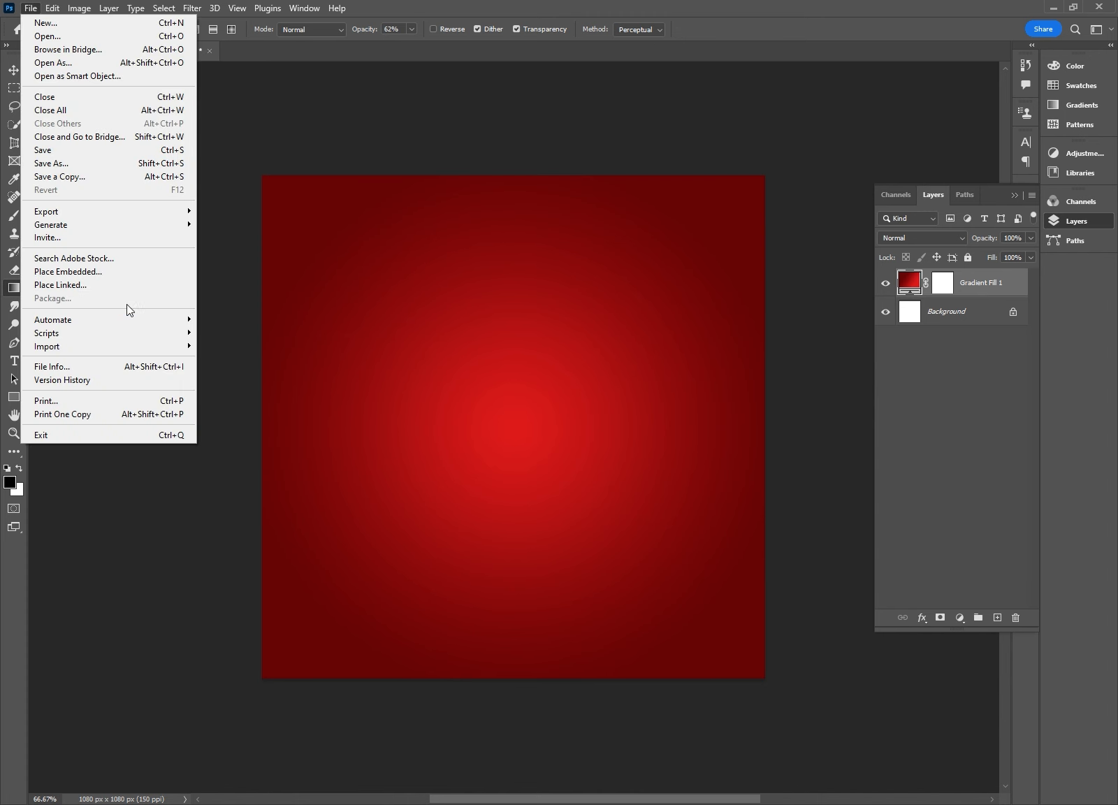
{"action": "left_click", "coordinate": [158, 271]}
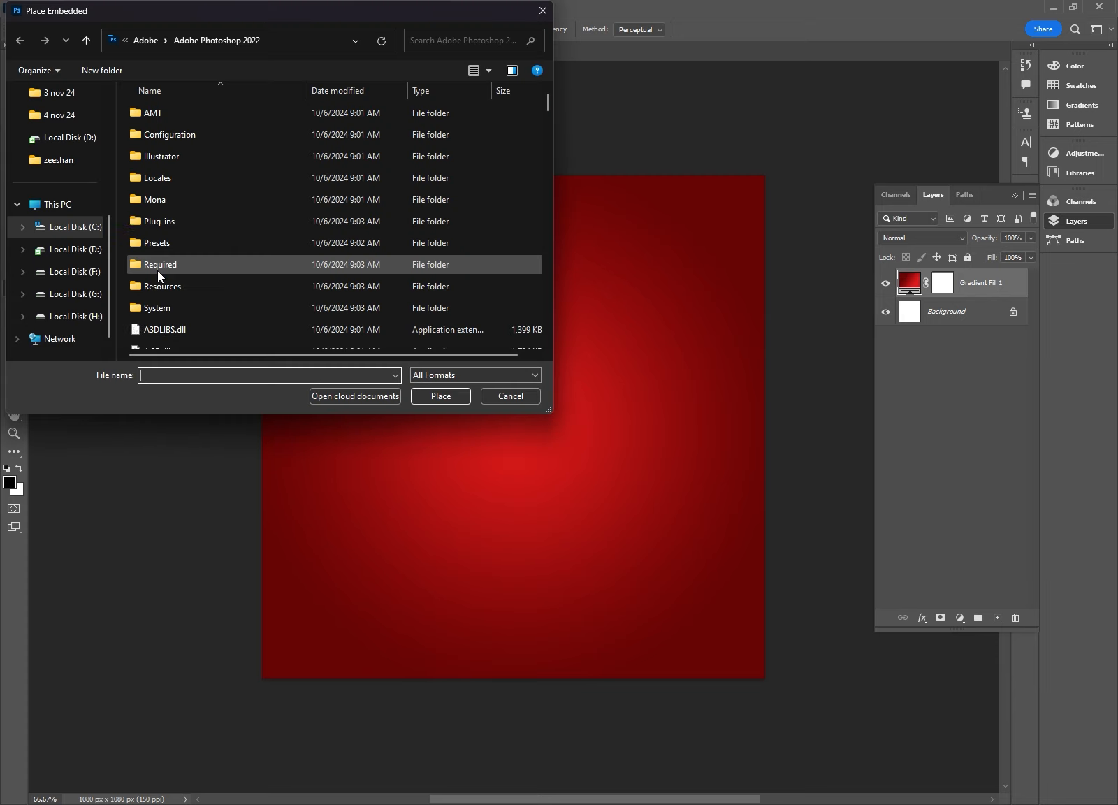
{"action": "left_click", "coordinate": [42, 125]}
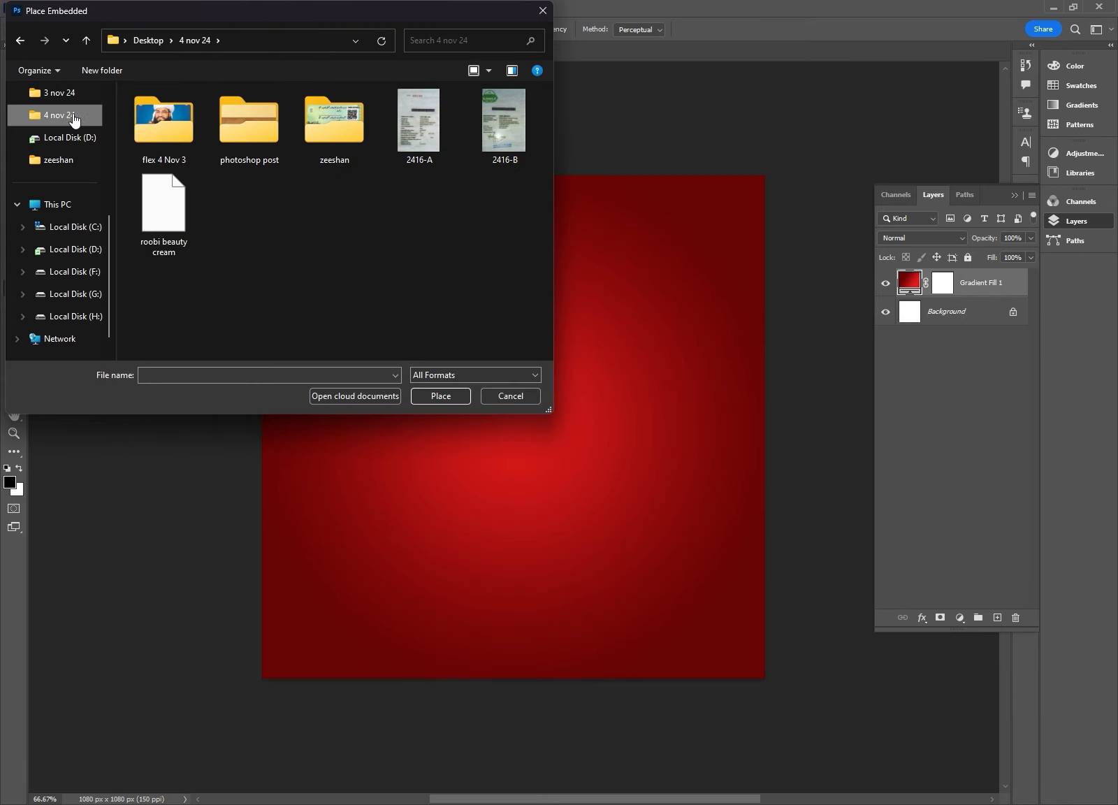
{"action": "double_click", "coordinate": [269, 153]}
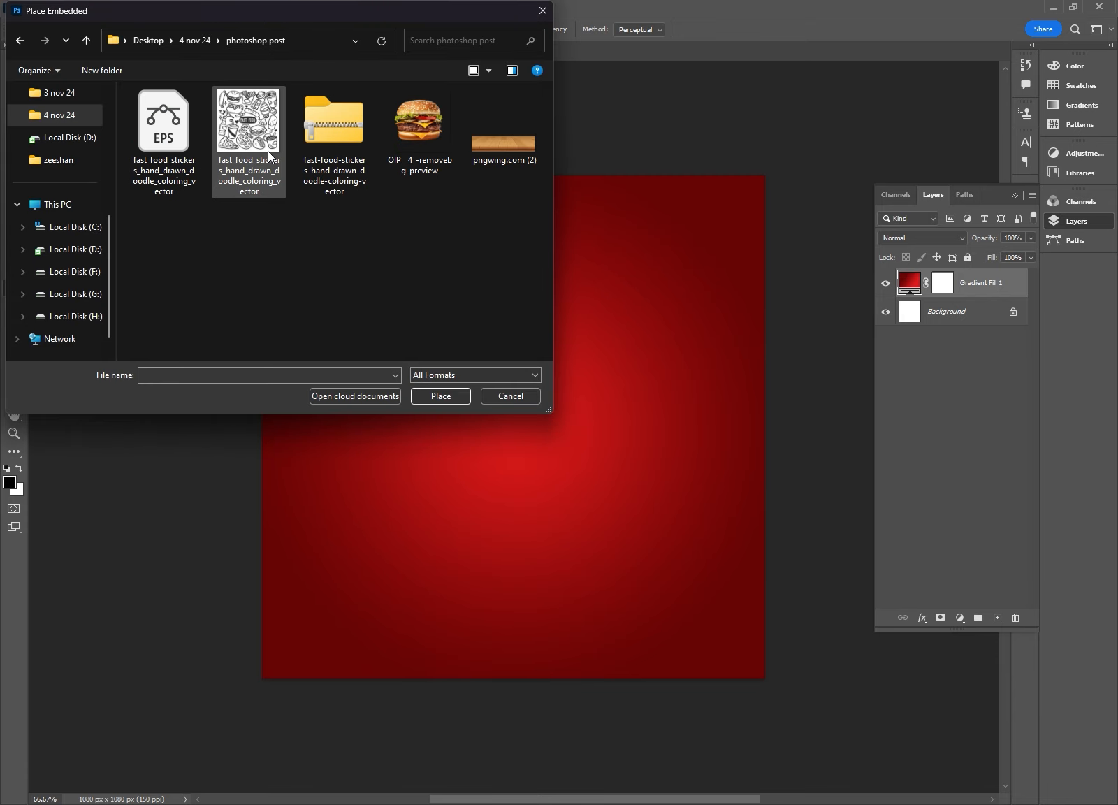
{"action": "left_click", "coordinate": [497, 148]}
{"action": "left_click", "coordinate": [440, 396]}
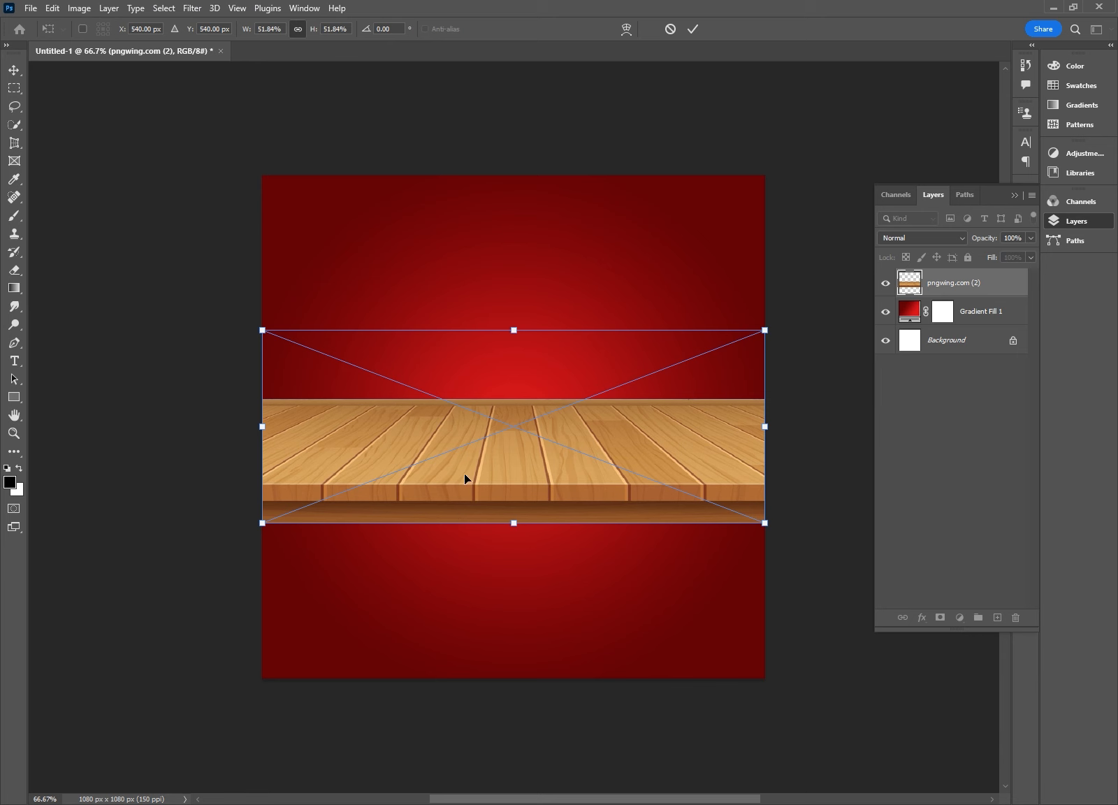
Position the wooden table along the canvas's lower edge and enlarge it to about 55% width and 57% height.
{"action": "left_click_drag", "start_coordinate": [464, 475], "coordinate": [471, 637]}
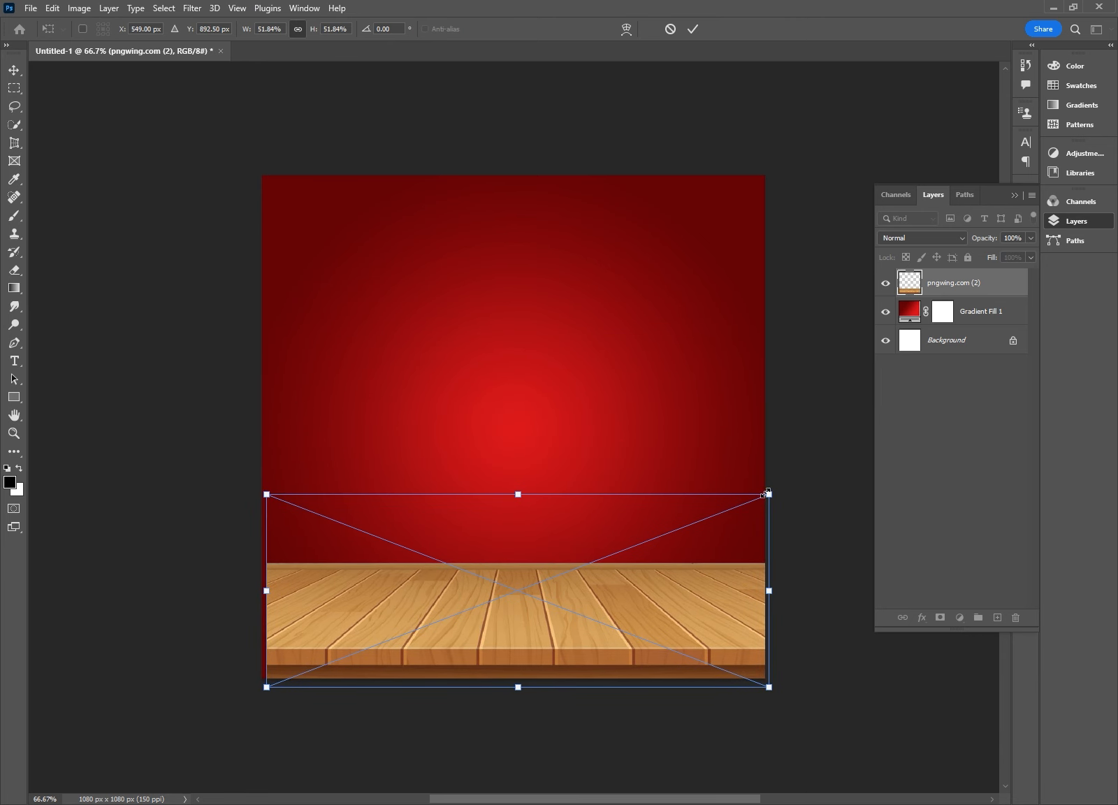
{"action": "left_click_drag", "start_coordinate": [767, 493], "coordinate": [782, 484]}
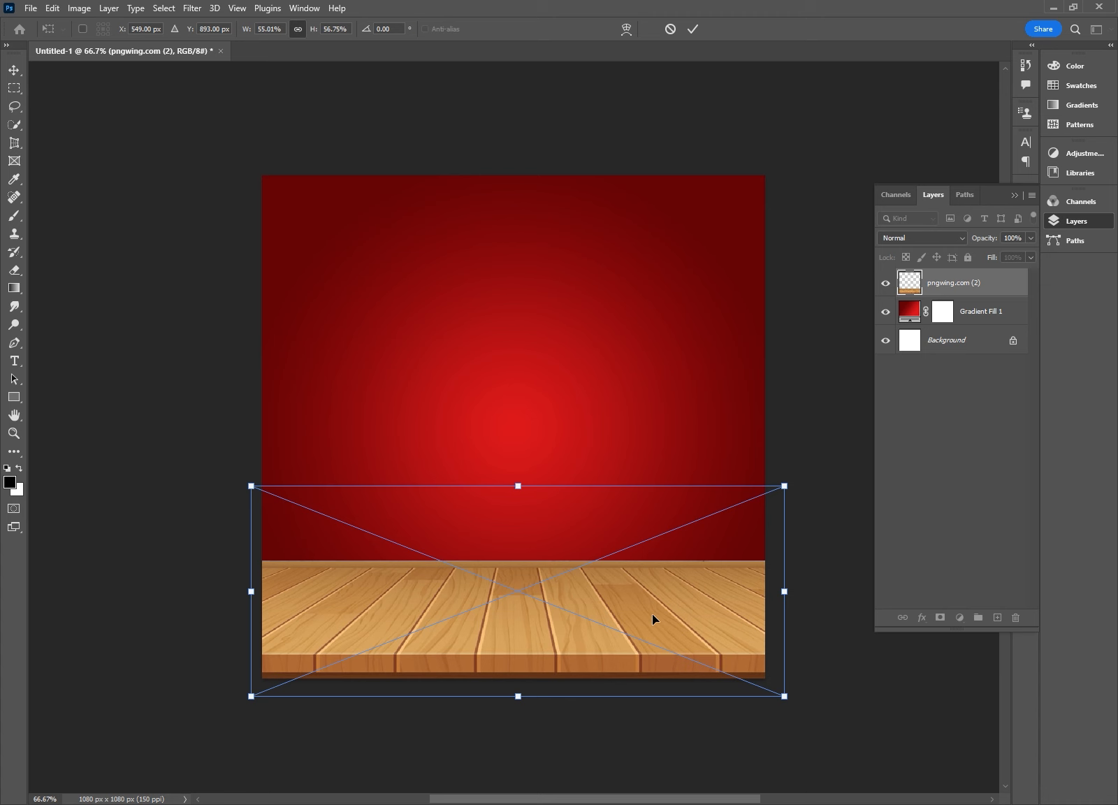
{"action": "key", "text": "Return"}
{"action": "key", "text": "g"}
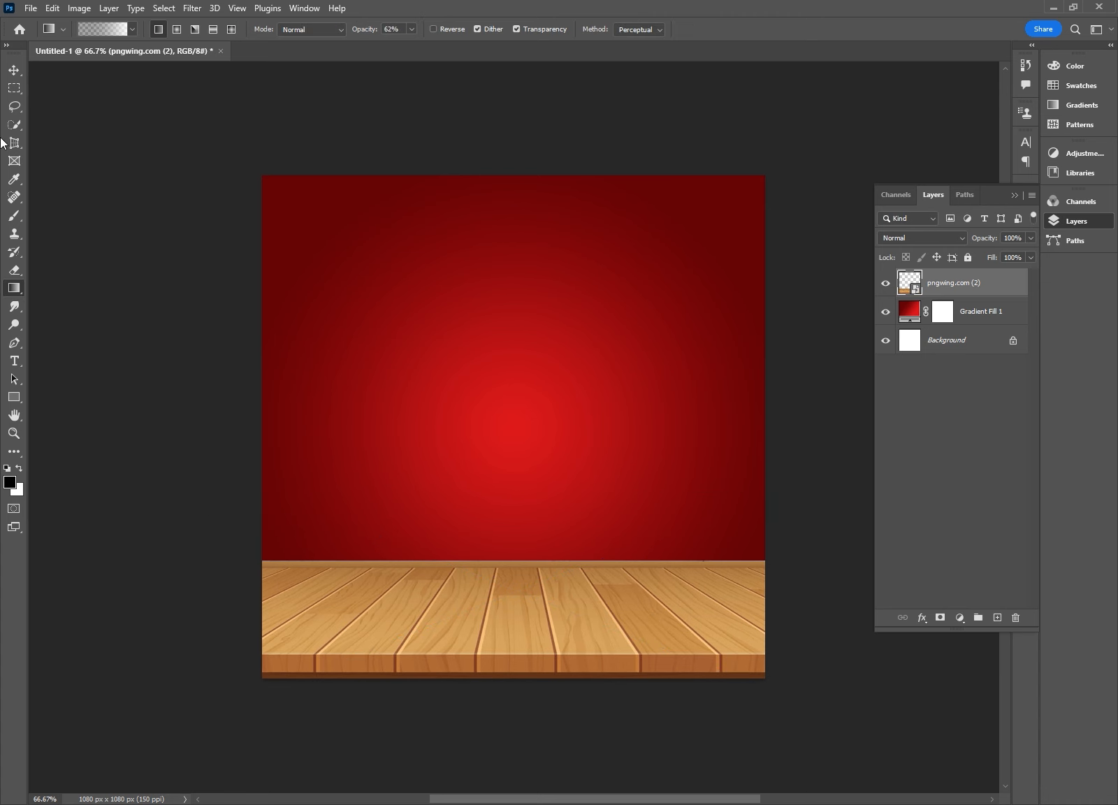
Rasterize the wooden table layer and delete the thin strip along its back edge using an inverted rectangular selection.
{"action": "right_click", "coordinate": [961, 285]}
{"action": "left_click", "coordinate": [815, 458]}
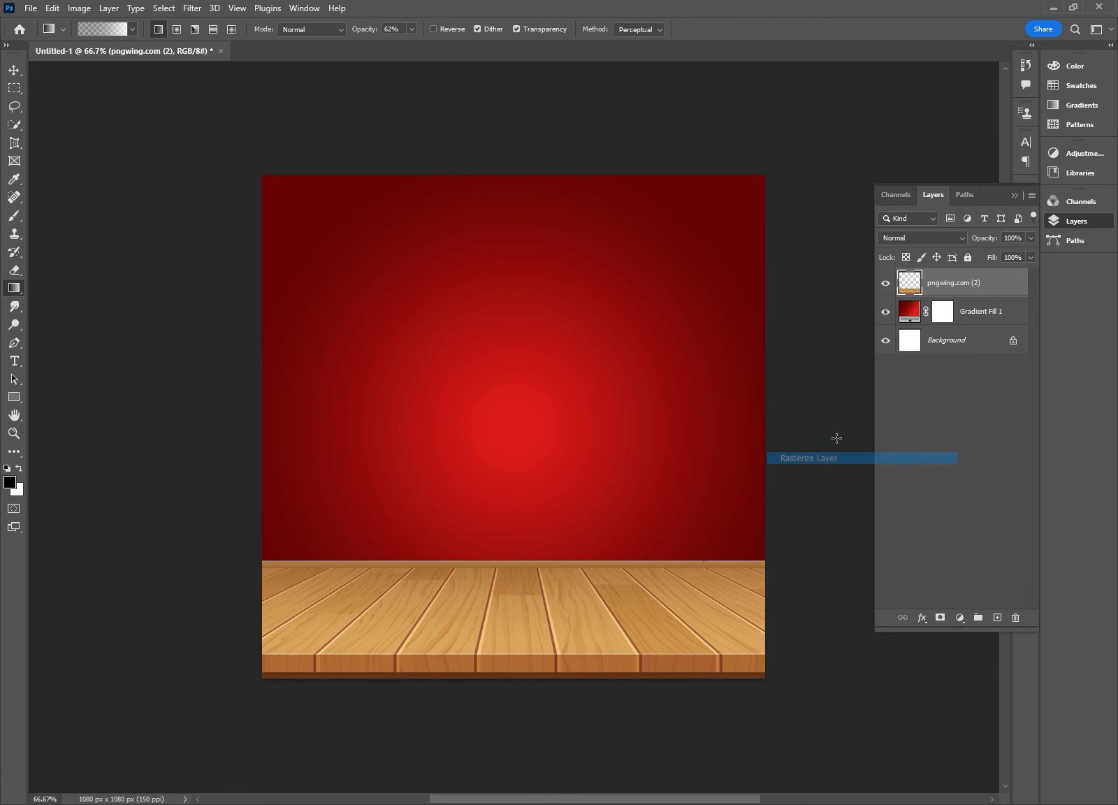
{"action": "key", "text": "m"}
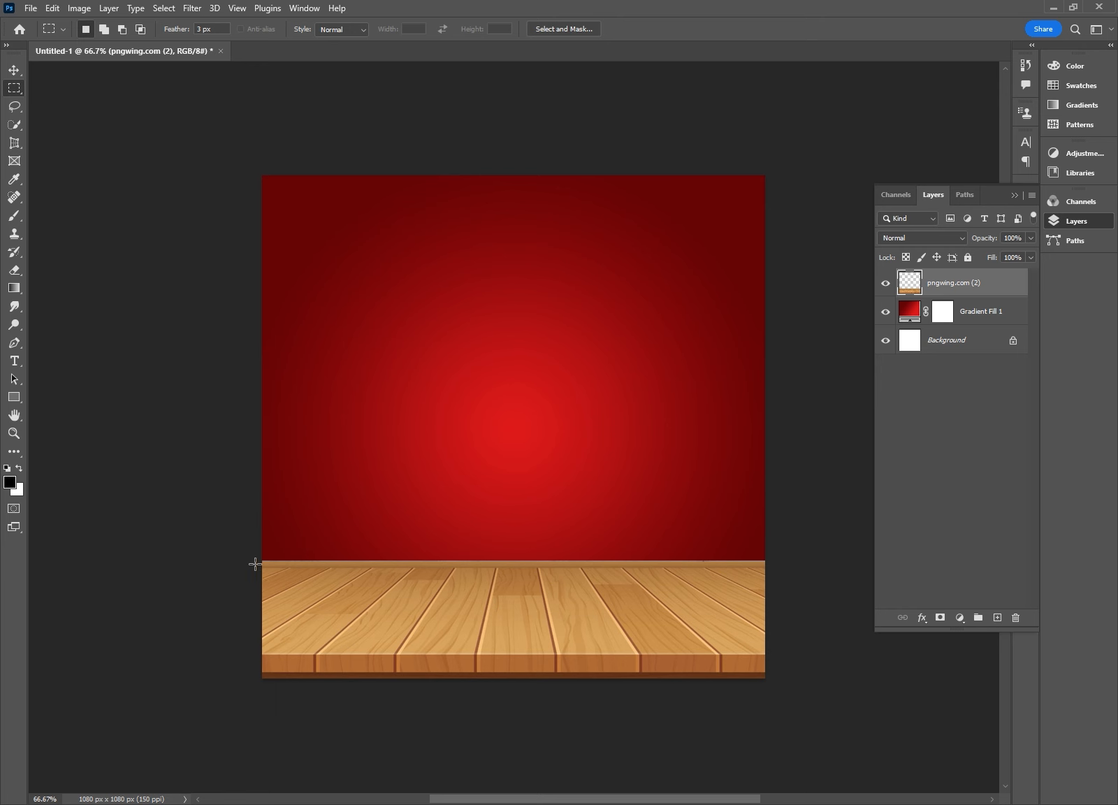
{"action": "left_click_drag", "start_coordinate": [255, 564], "coordinate": [788, 697]}
{"action": "left_click_drag", "start_coordinate": [758, 528], "coordinate": [190, 566]}
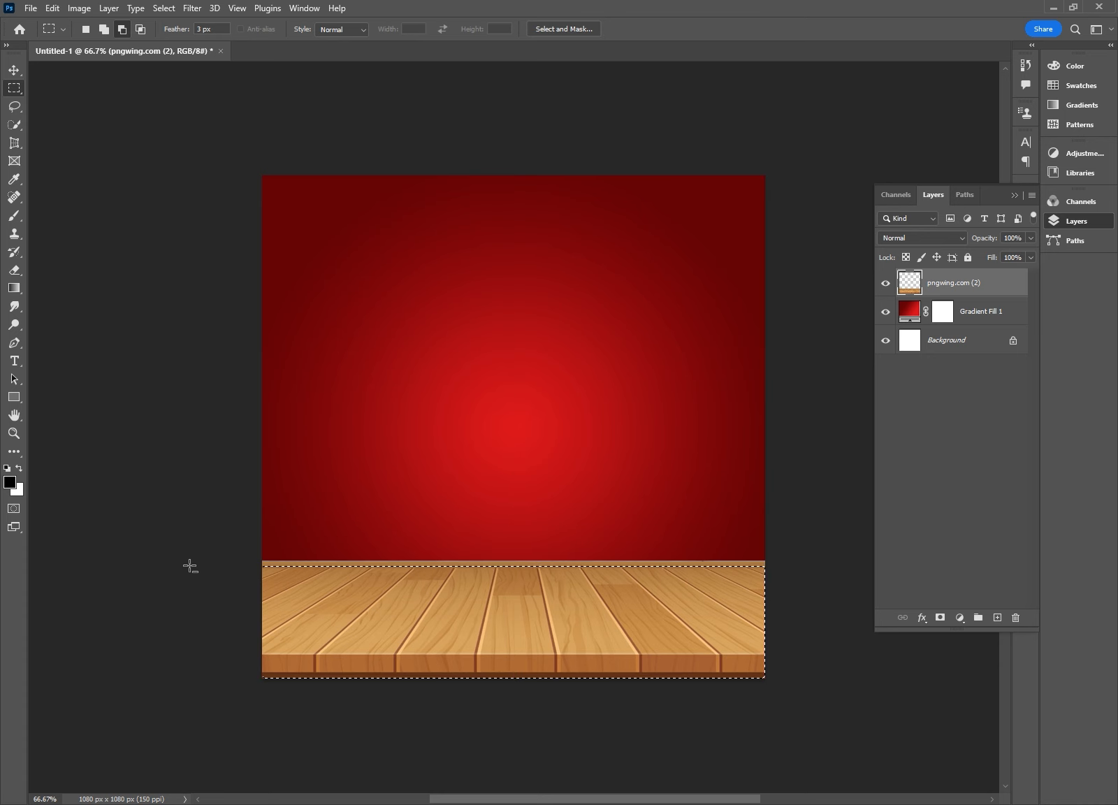
{"action": "key", "text": "ctrl+shift+i"}
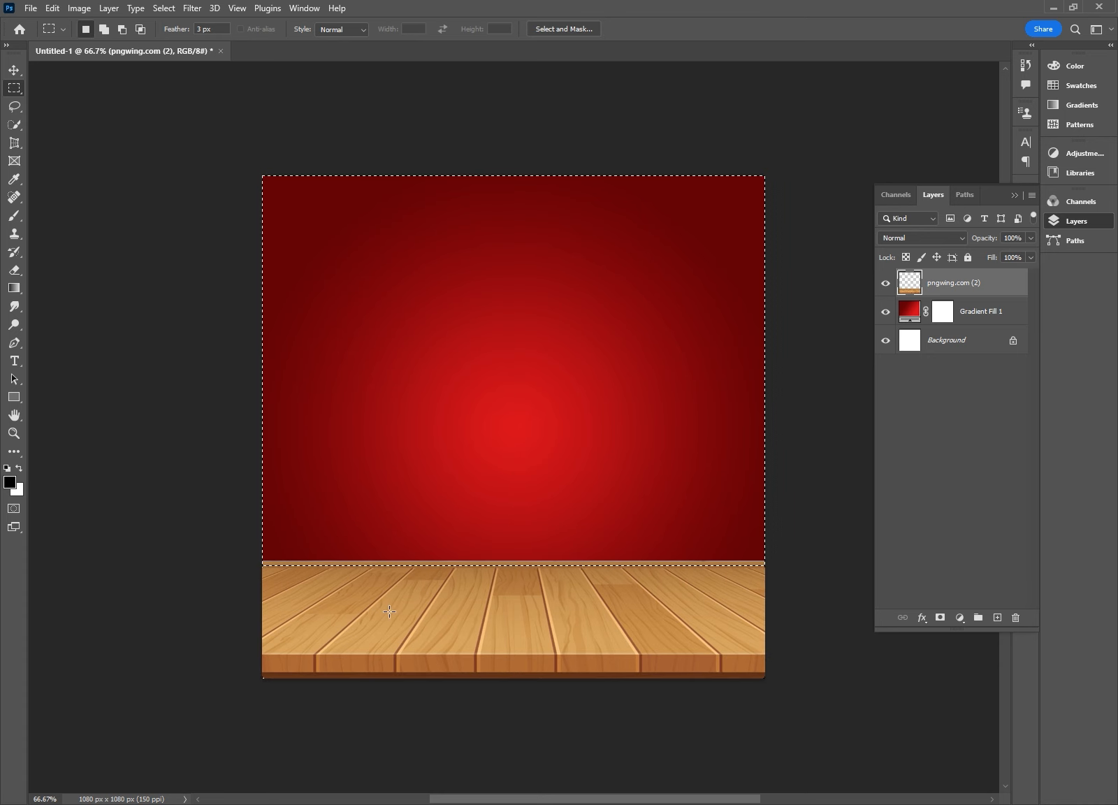
{"action": "key", "text": "Delete"}
{"action": "key", "text": "ctrl+d"}
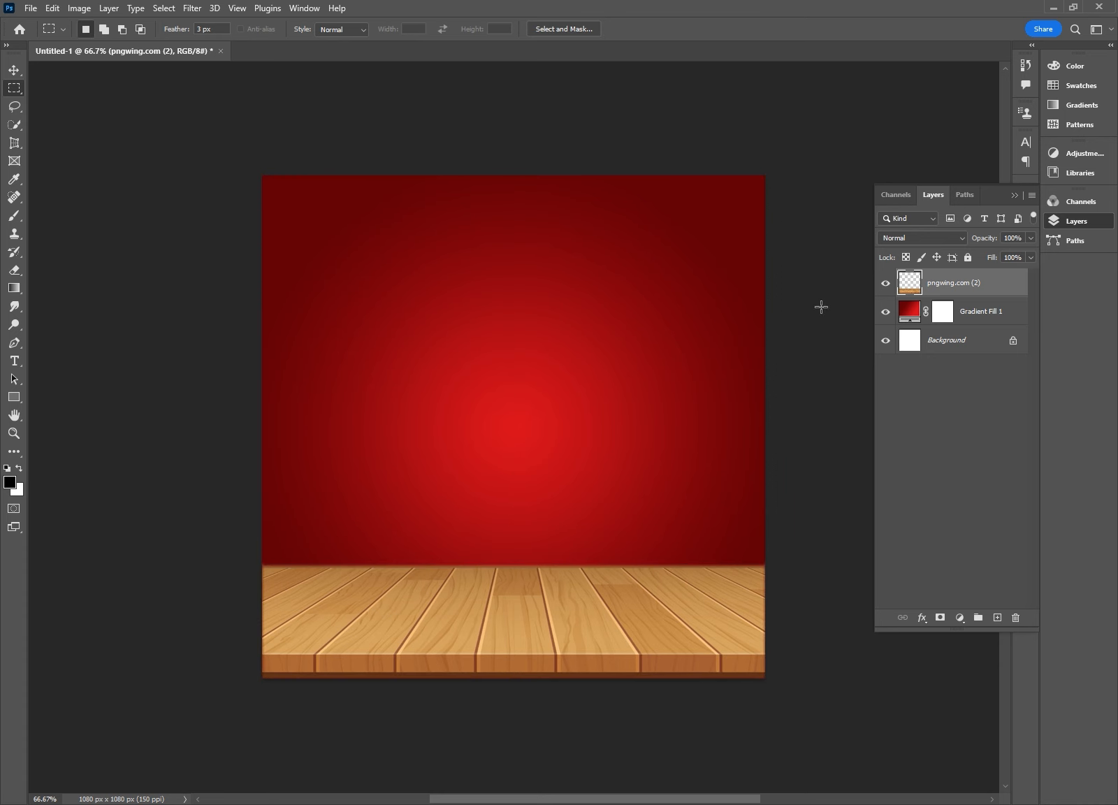
Convert the trimmed wooden table layer to a Smart Object.
{"action": "right_click", "coordinate": [972, 286]}
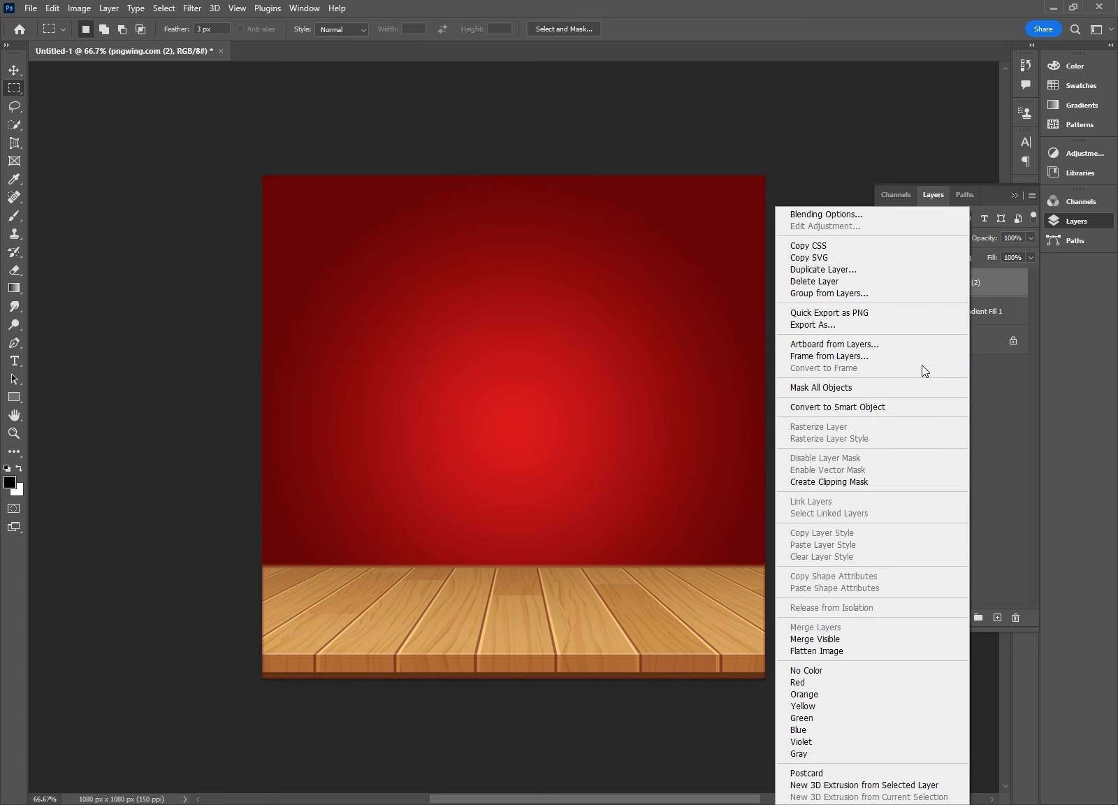
{"action": "left_click", "coordinate": [835, 407]}
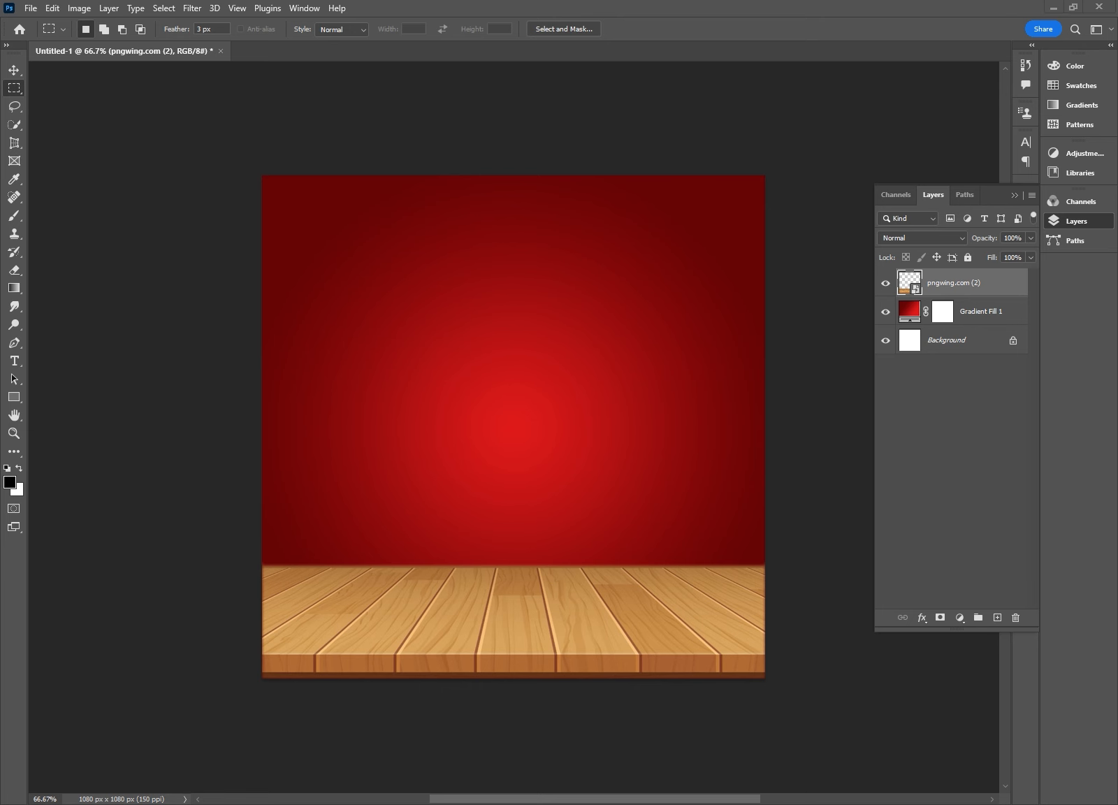
Switch to Illustrator and copy the fast-food doodle artwork from the open EPS file.
{"action": "left_click", "coordinate": [588, 804]}
{"action": "scroll", "coordinate": [800, 363], "scroll_direction": "up", "scroll_amount": 2}
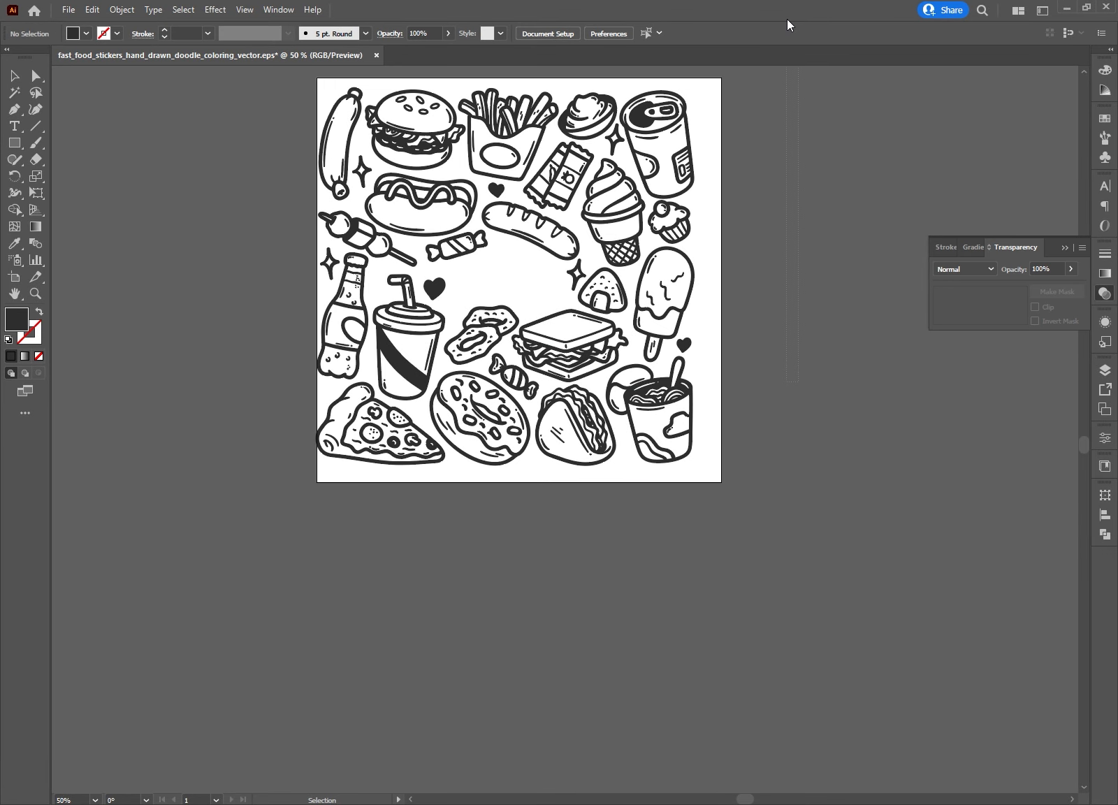
{"action": "mouse_move", "coordinate": [666, 218]}
{"action": "left_mouse_down"}
{"action": "mouse_move", "coordinate": [570, 286]}
{"action": "mouse_move", "coordinate": [665, 218]}
{"action": "left_mouse_up"}
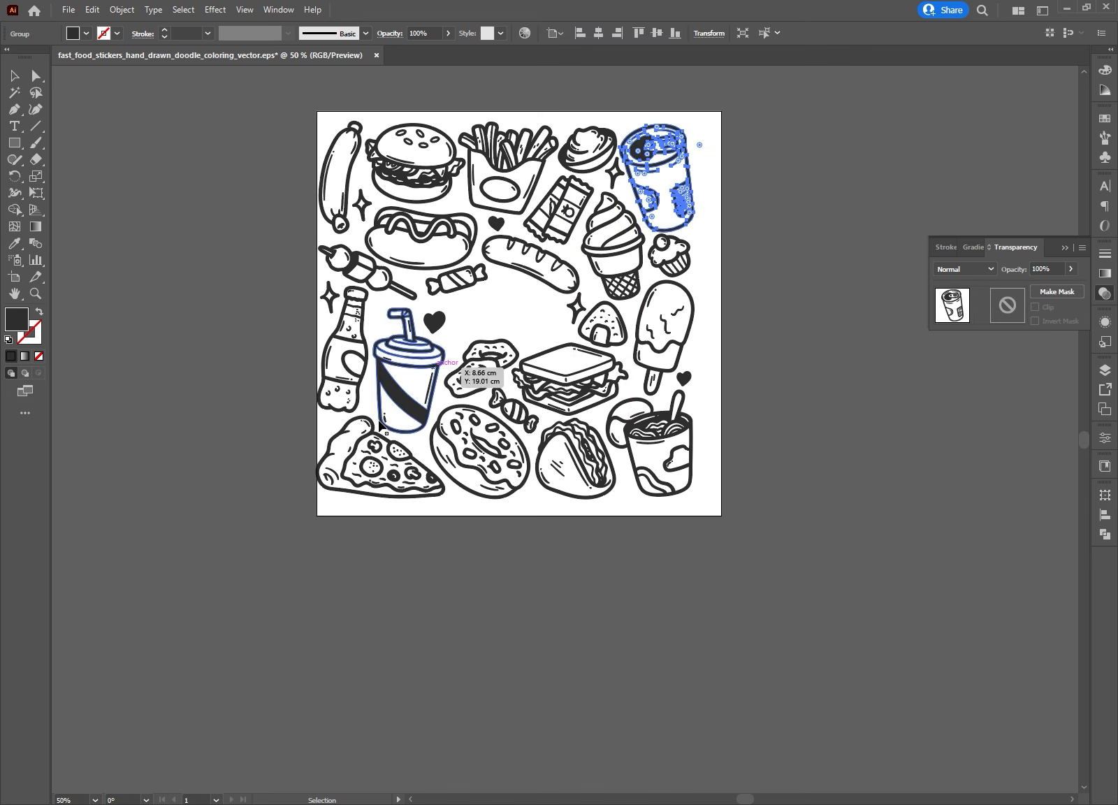
{"action": "key", "text": "ctrl+a"}
{"action": "key", "text": "a"}
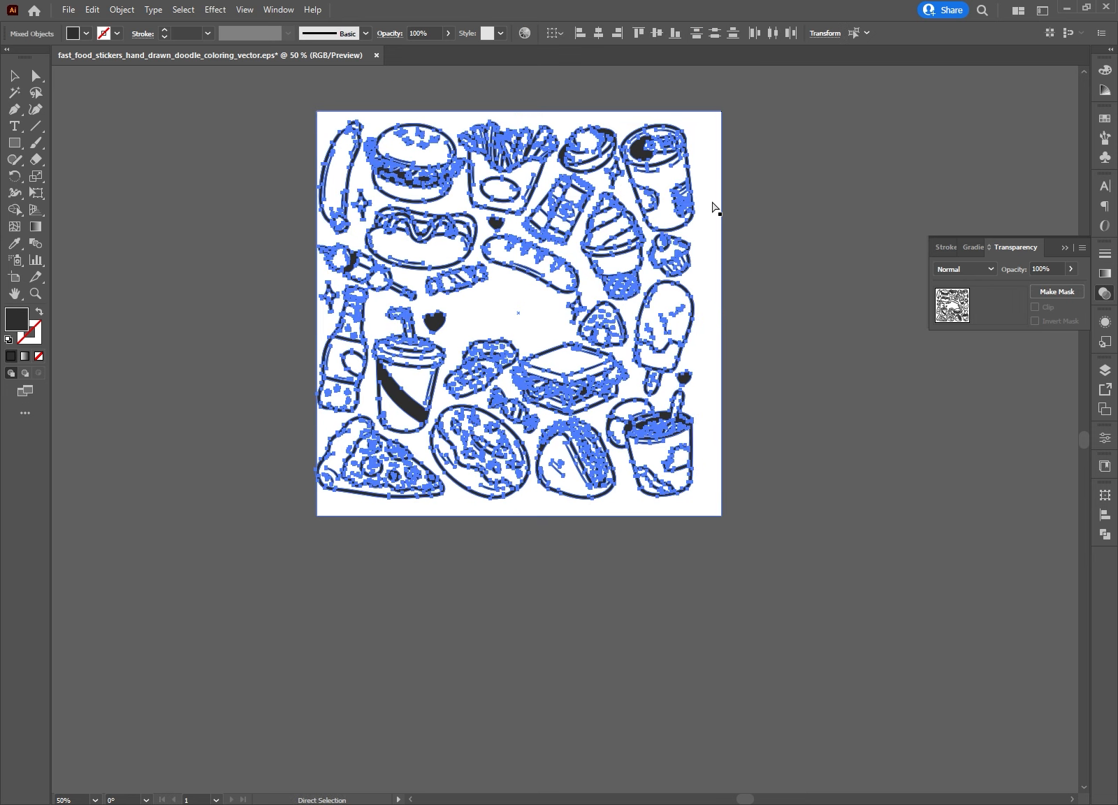
{"action": "left_click", "coordinate": [714, 208]}
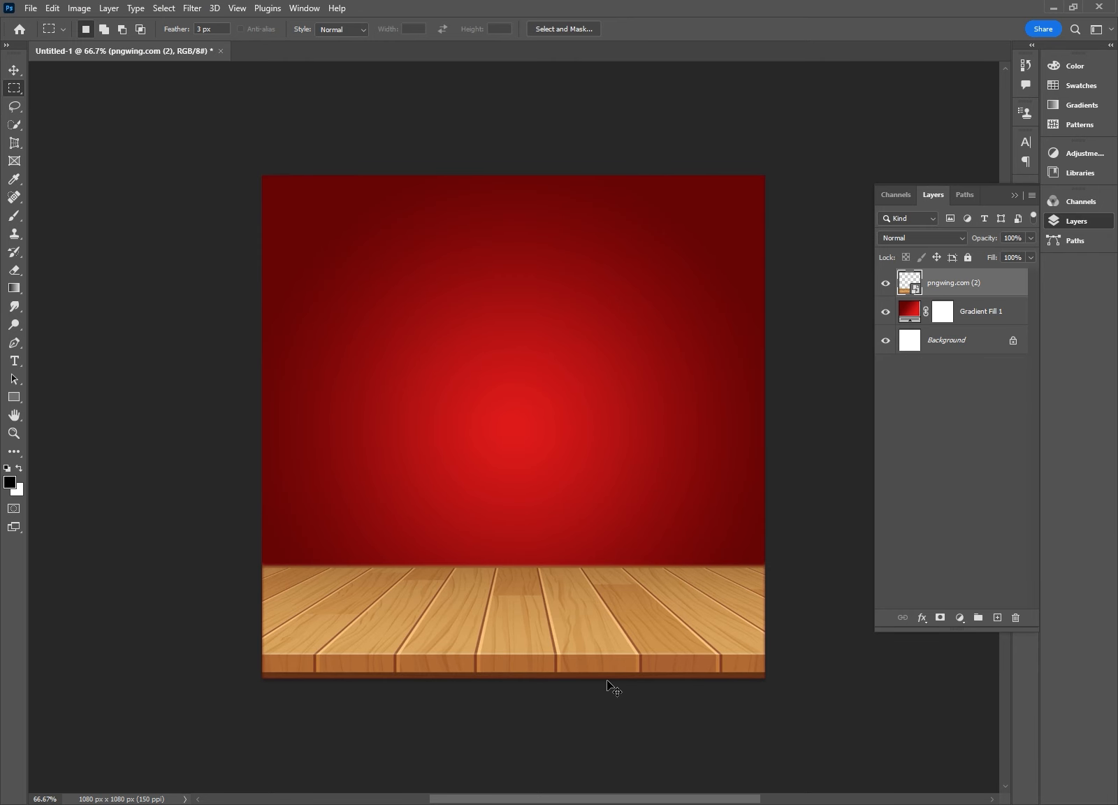
Paste the copied fast-food doodles into the Photoshop post as a Smart Object and scale them to about 49%, centered on the canvas.
{"action": "key", "text": "ctrl+v"}
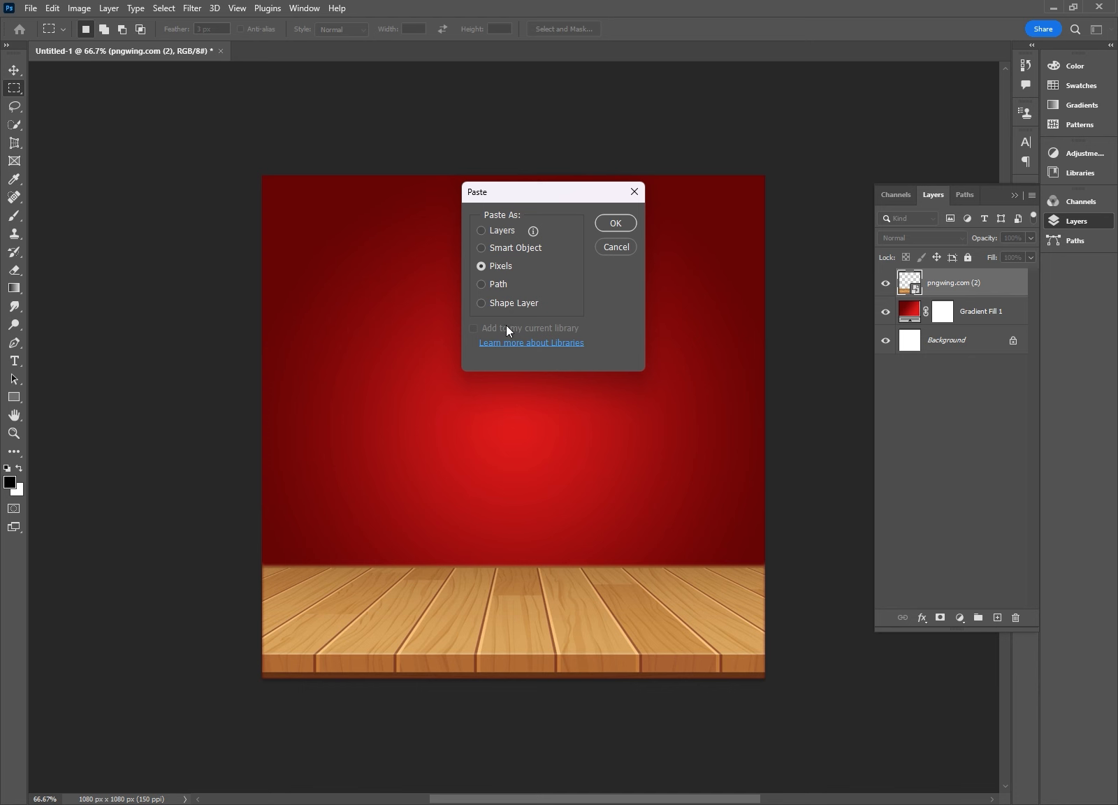
{"action": "left_click", "coordinate": [509, 305]}
{"action": "left_click", "coordinate": [537, 250]}
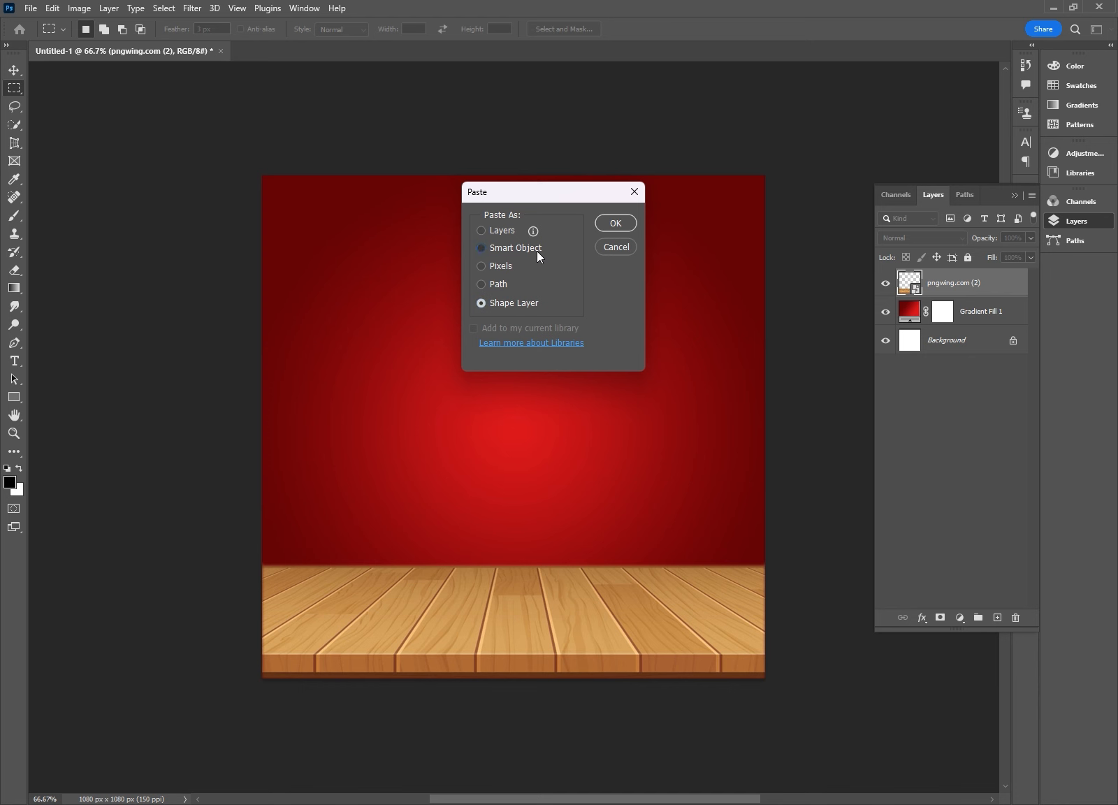
{"action": "left_click", "coordinate": [620, 218]}
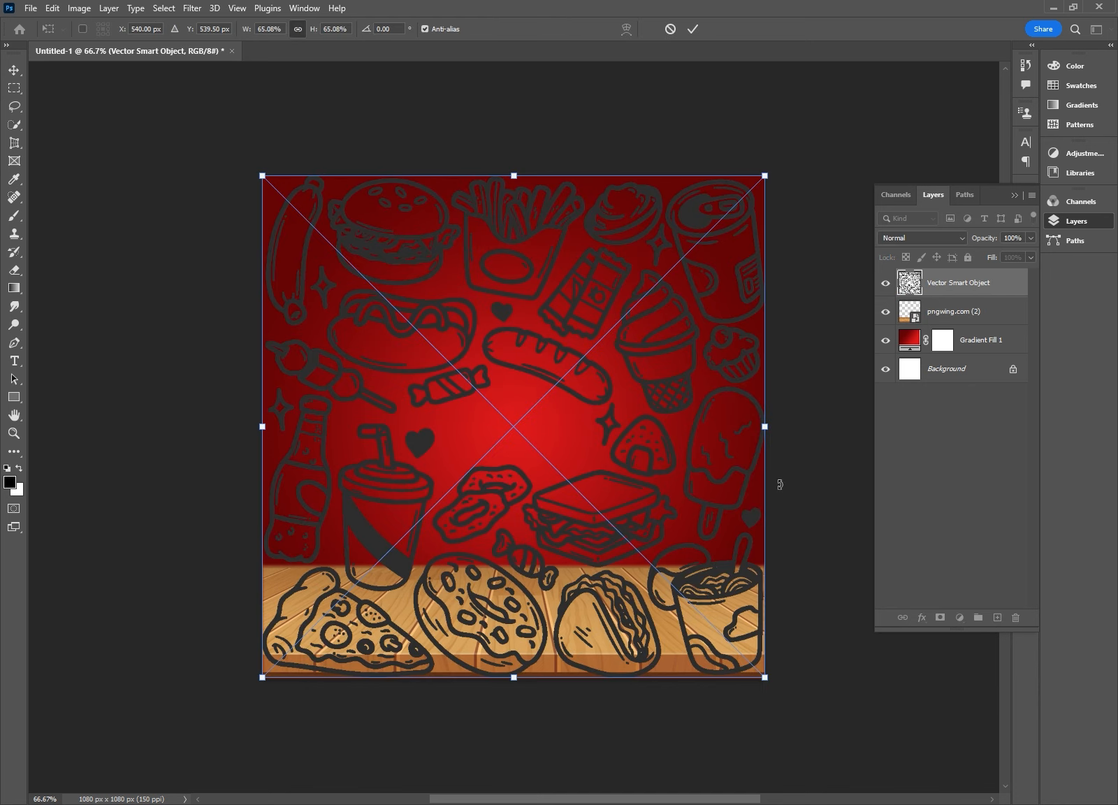
{"action": "left_click_drag", "start_coordinate": [765, 677], "coordinate": [708, 606]}
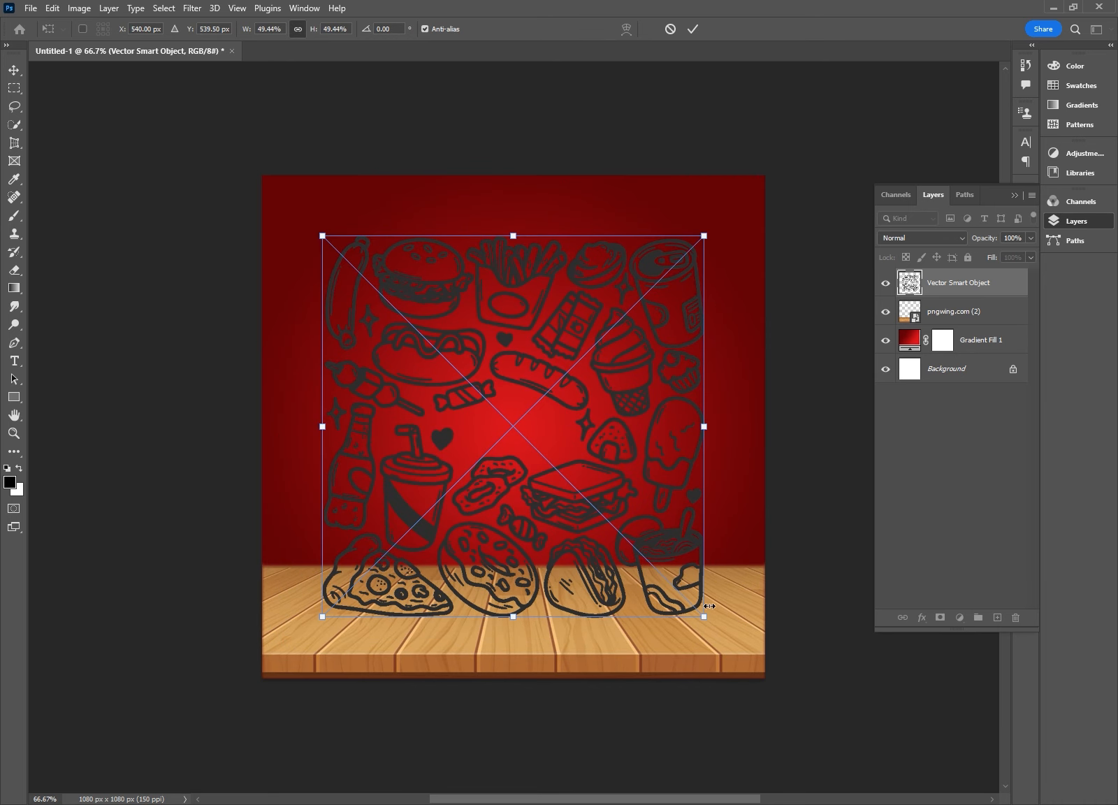
{"action": "key", "text": "Return"}
Set the doodle layer's blend mode to Color Dodge and its opacity to 44%.
{"action": "double_click", "coordinate": [950, 243]}
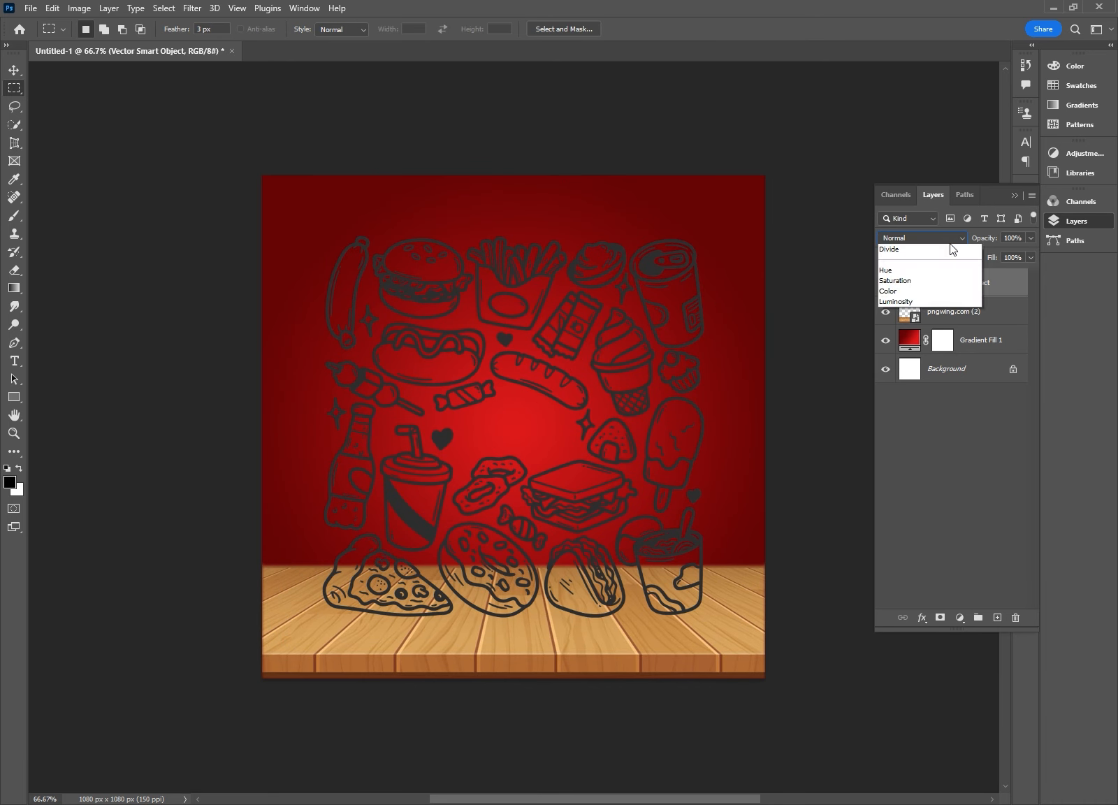
{"action": "key", "text": "Down"}
{"action": "key", "text": "Down"}
{"action": "key", "text": "Down"}
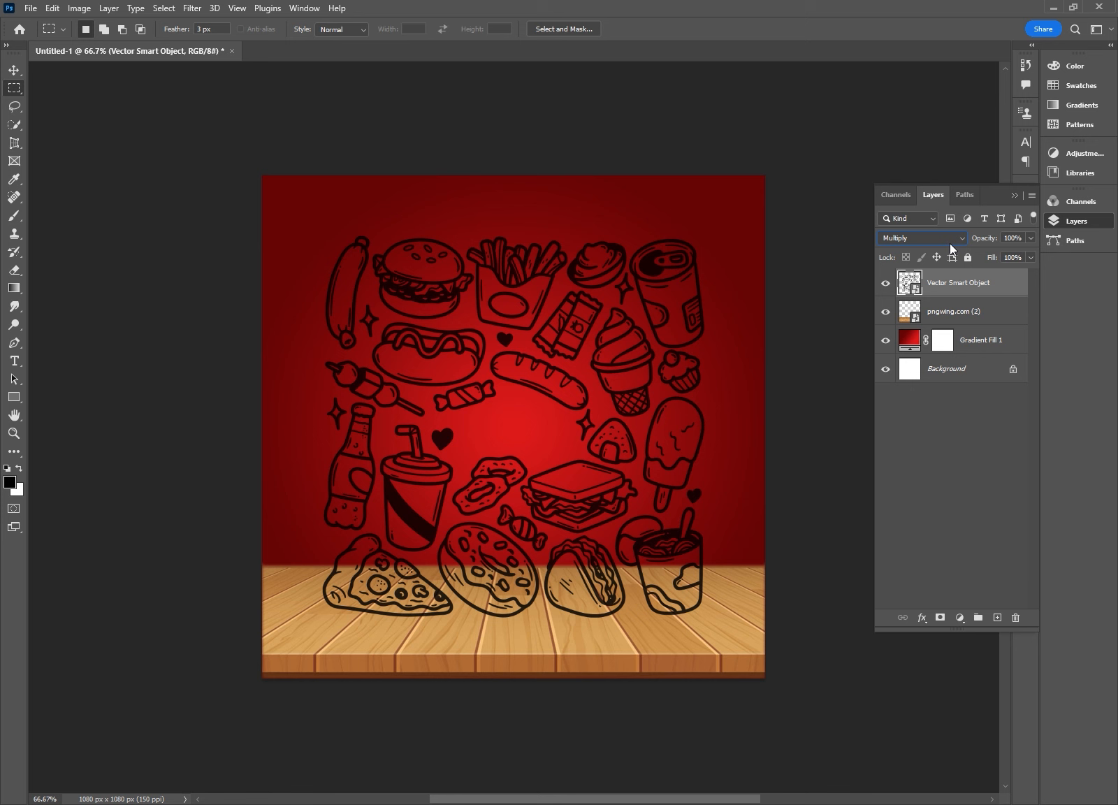
{"action": "key", "text": "Down"}
{"action": "key", "text": "Down"}
{"action": "key", "text": "Down"}
{"action": "key", "text": "Down"}
{"action": "key", "text": "Down"}
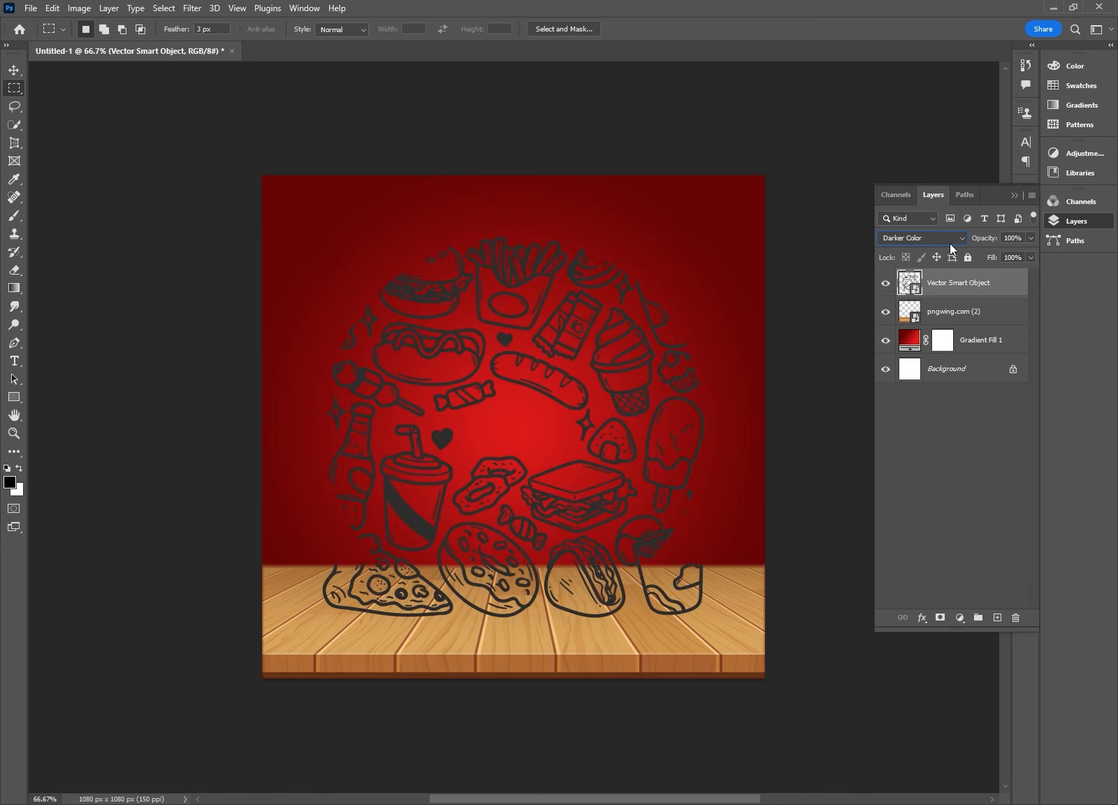
{"action": "key", "text": "Down"}
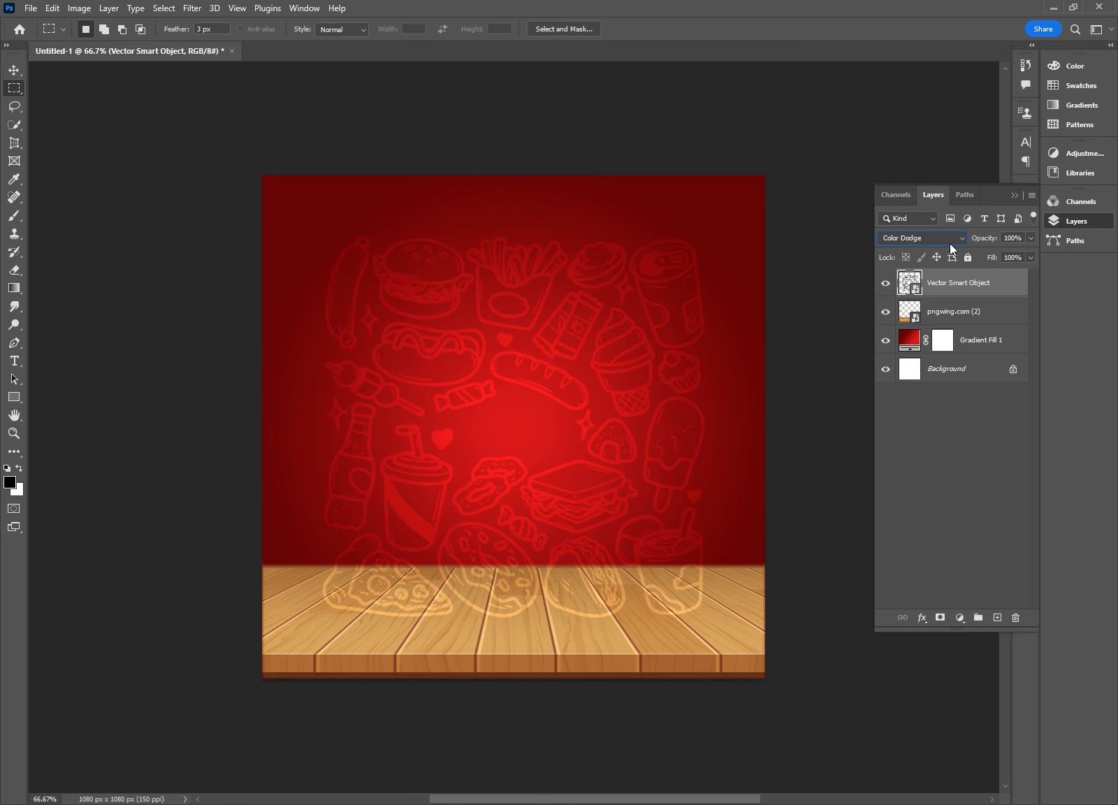
{"action": "mouse_move", "coordinate": [989, 243]}
{"action": "left_mouse_down"}
{"action": "mouse_move", "coordinate": [970, 239]}
{"action": "mouse_move", "coordinate": [984, 244]}
{"action": "left_mouse_up"}
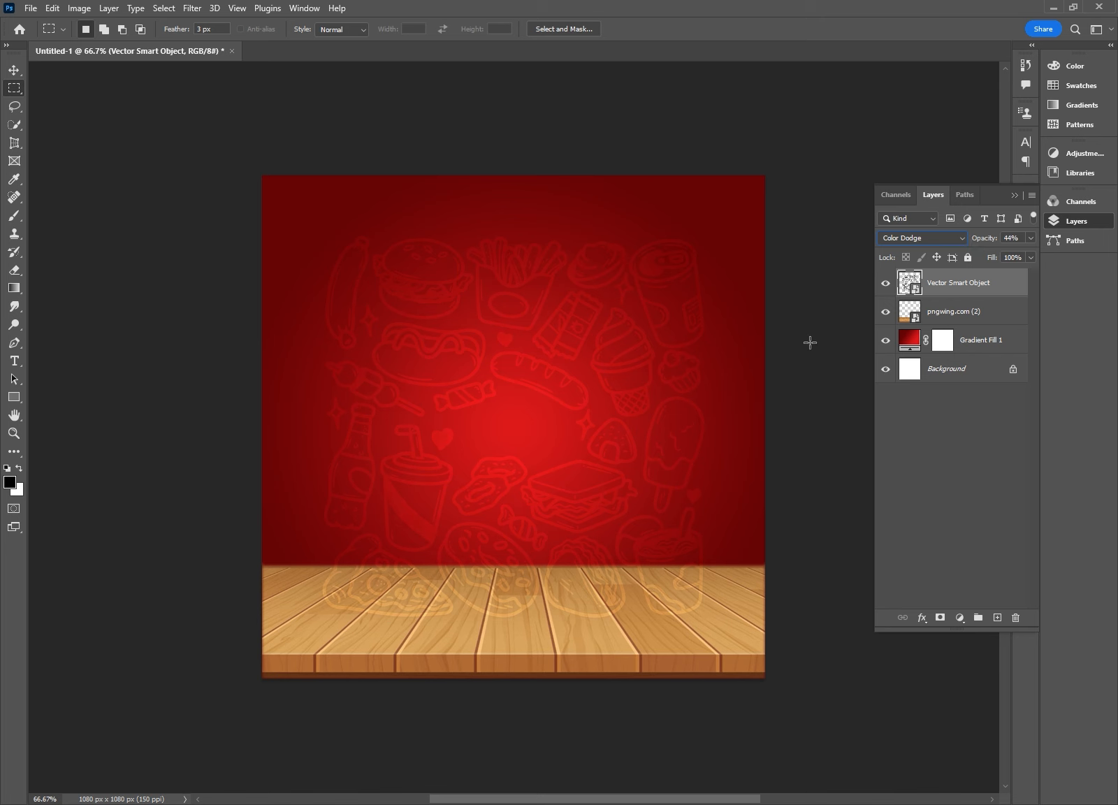
Enlarge the doodle artwork to cover the whole canvas and move its layer beneath the wooden table layer.
{"action": "key", "text": "ctrl+t"}
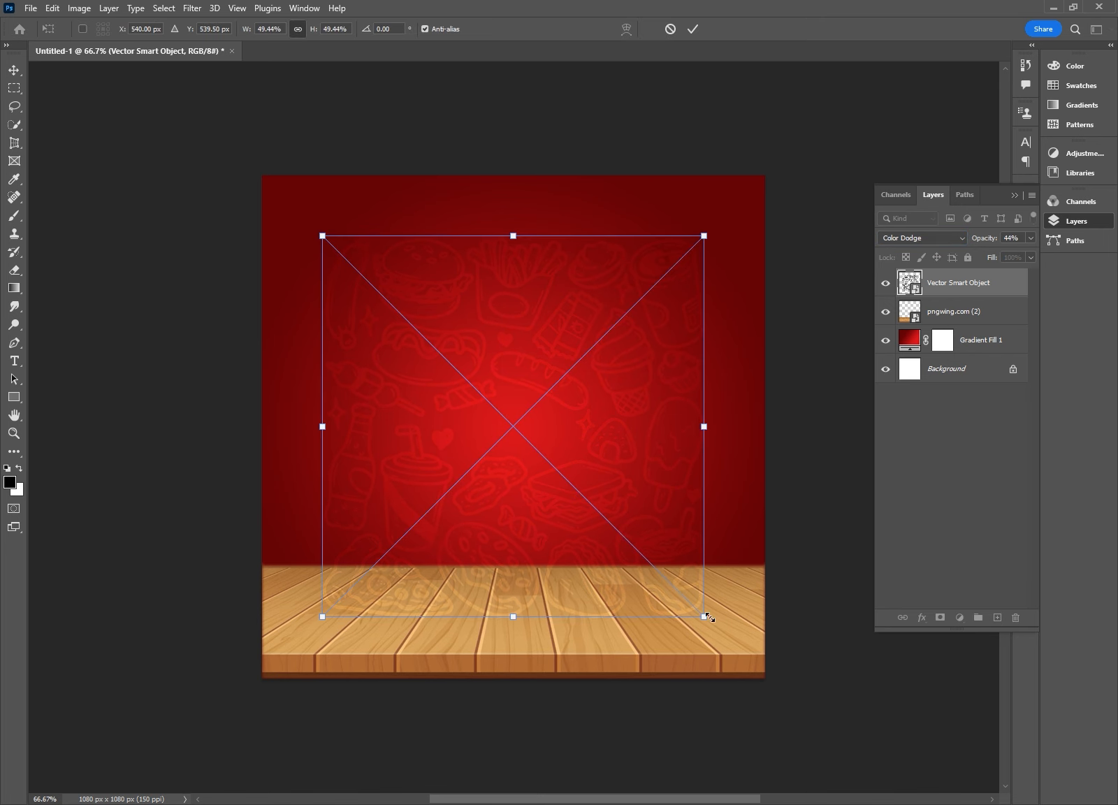
{"action": "left_click_drag", "start_coordinate": [705, 617], "coordinate": [769, 682]}
{"action": "key", "text": "Return"}
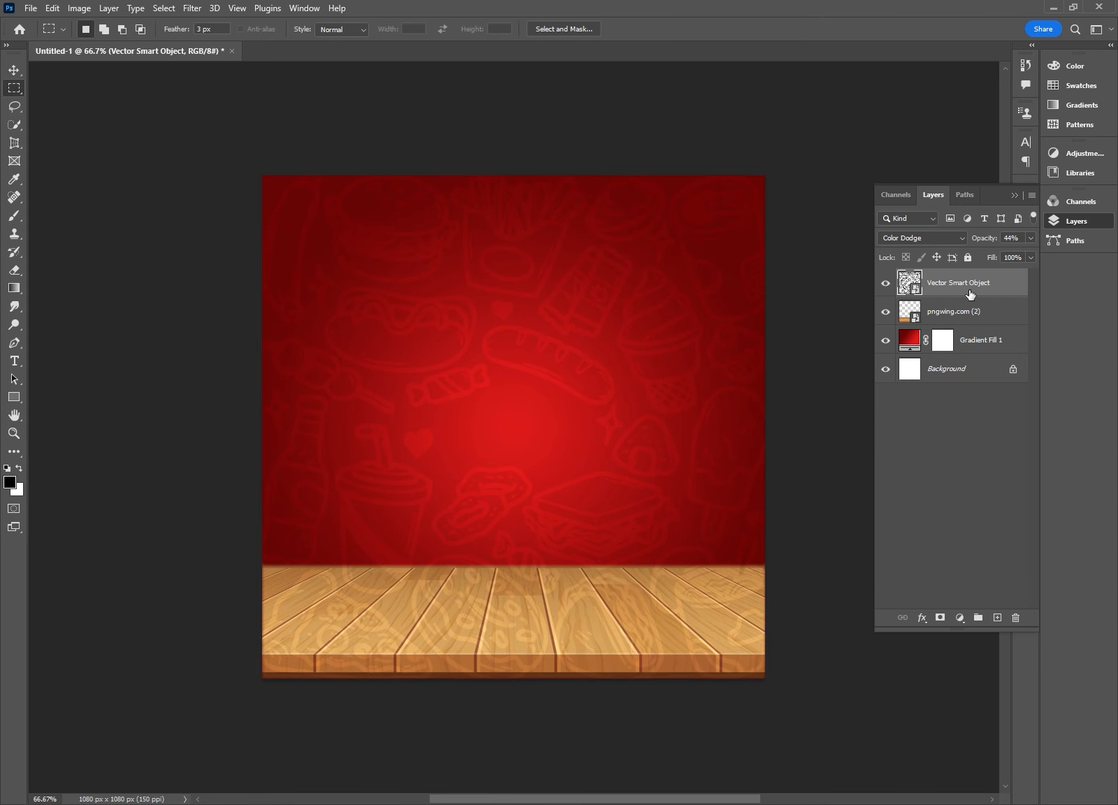
{"action": "left_click_drag", "start_coordinate": [971, 294], "coordinate": [965, 325]}
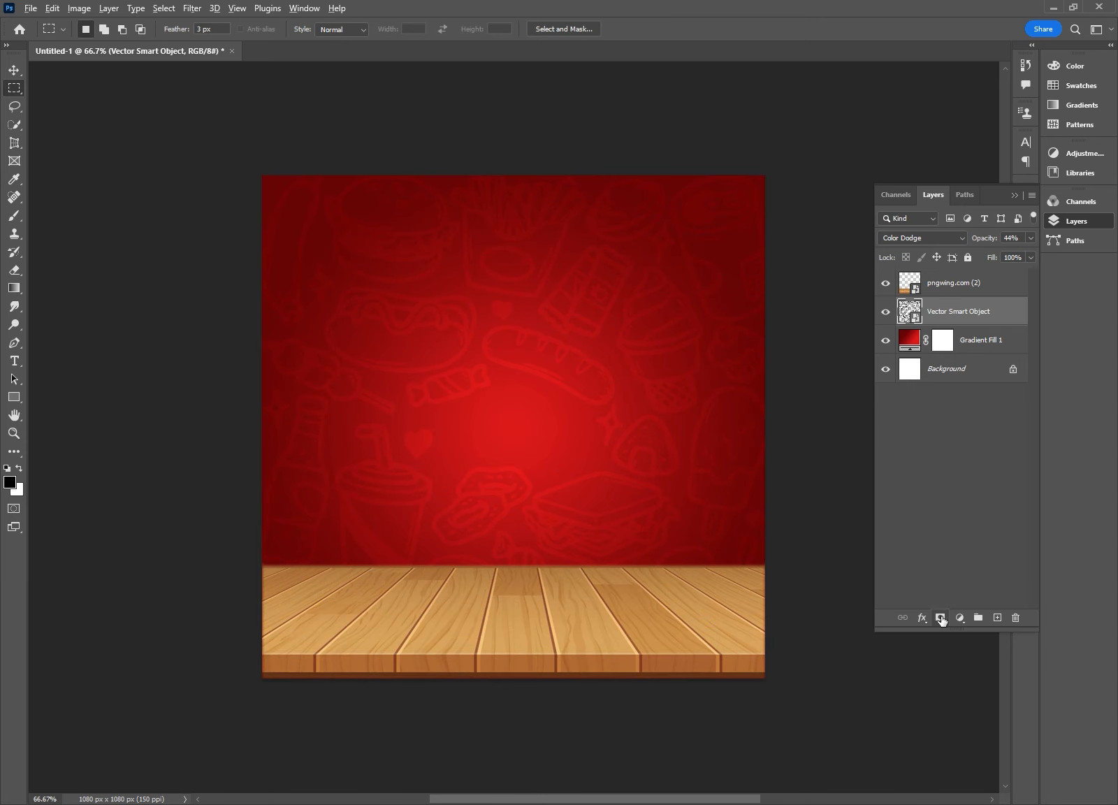
Add a layer mask to the doodle layer and set up a soft 800 px brush with 90% flow and 4% hardness.
{"action": "left_click", "coordinate": [941, 618]}
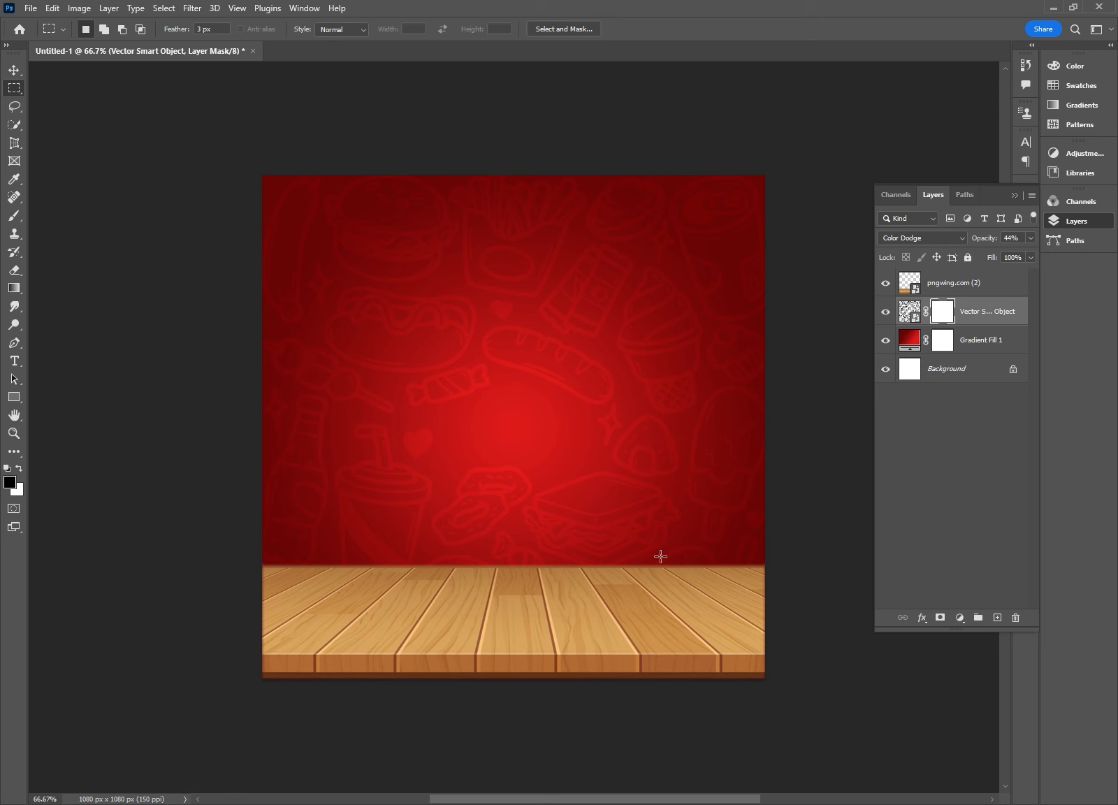
{"action": "key", "text": "b"}
{"action": "key", "text": "bracketright"}
{"action": "key", "text": "bracketright"}
{"action": "key", "text": "bracketright"}
{"action": "key", "text": "bracketright"}
{"action": "key", "text": "bracketright"}
{"action": "key", "text": "bracketright"}
{"action": "key", "text": "bracketright"}
{"action": "key", "text": "bracketright"}
{"action": "key", "text": "bracketright"}
{"action": "key", "text": "bracketright"}
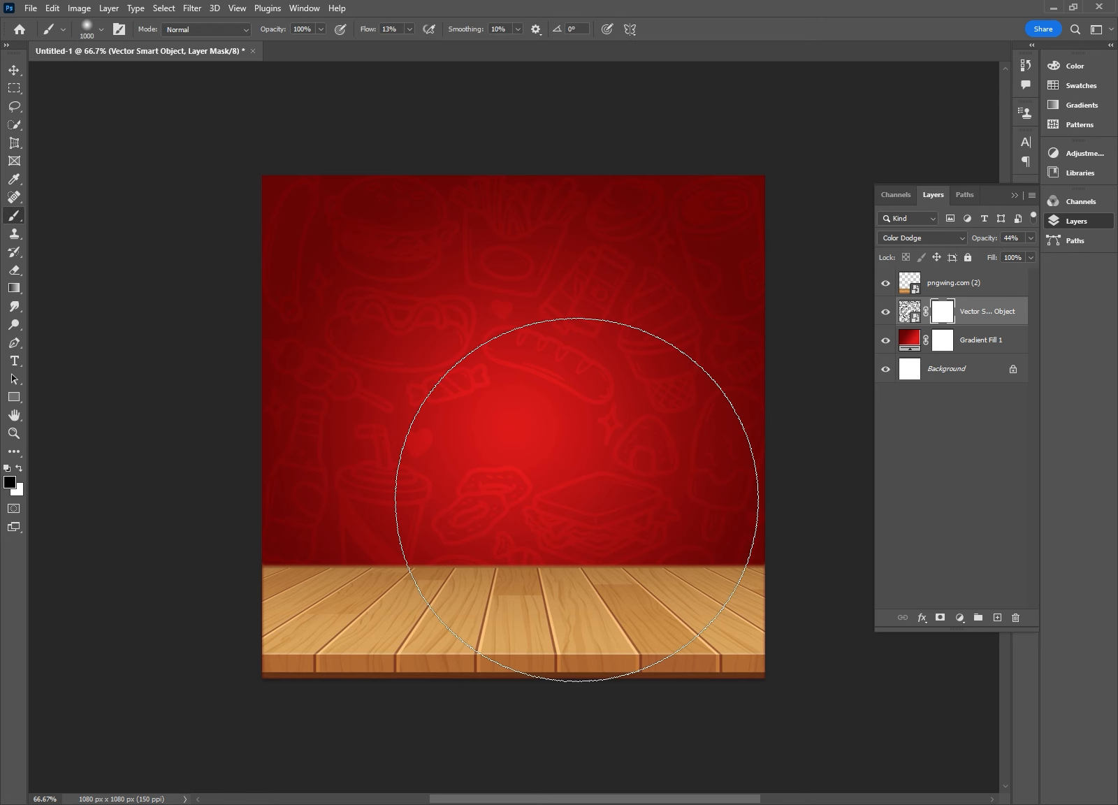
{"action": "key", "text": "bracketleft"}
{"action": "key", "text": "bracketleft"}
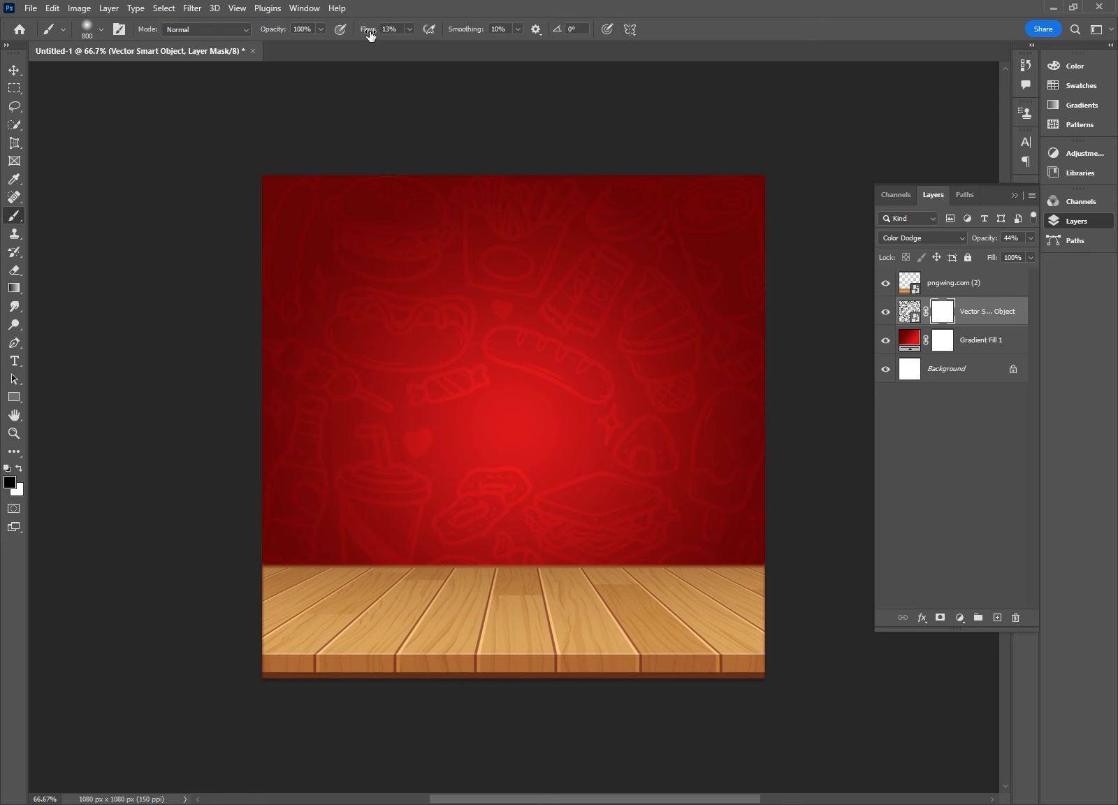
{"action": "left_click_drag", "start_coordinate": [370, 35], "coordinate": [420, 40]}
{"action": "left_click", "coordinate": [100, 30]}
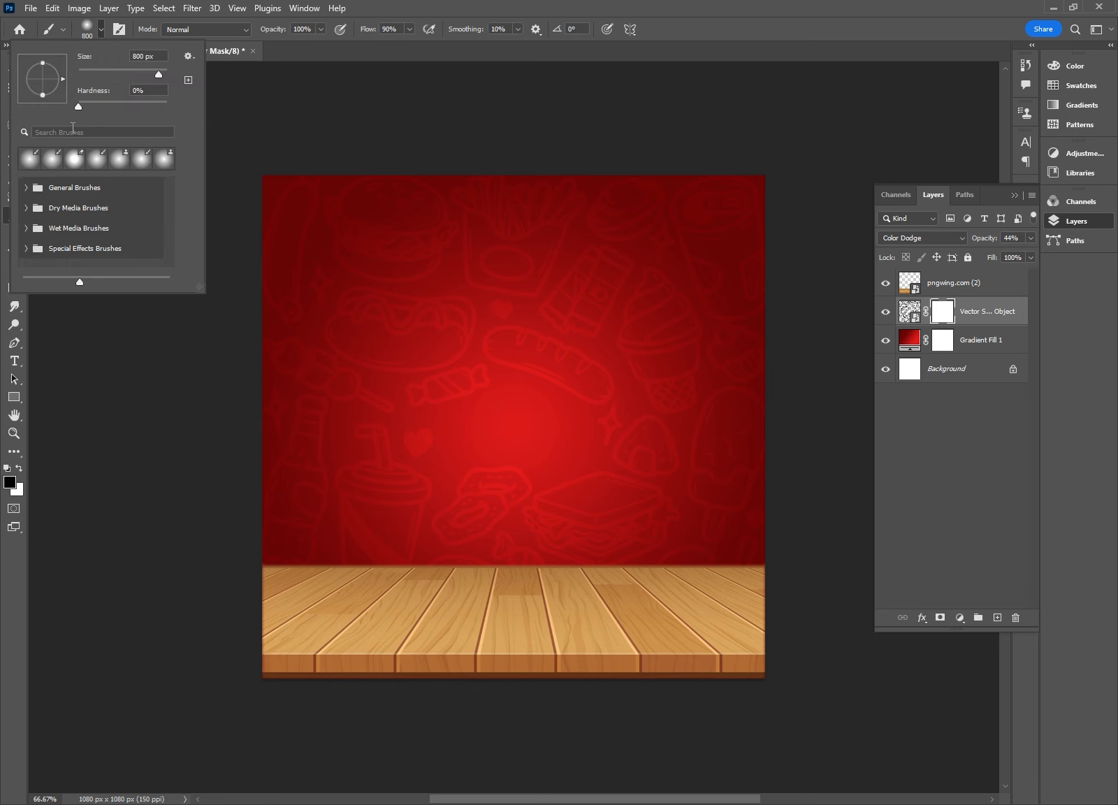
{"action": "left_click", "coordinate": [82, 107]}
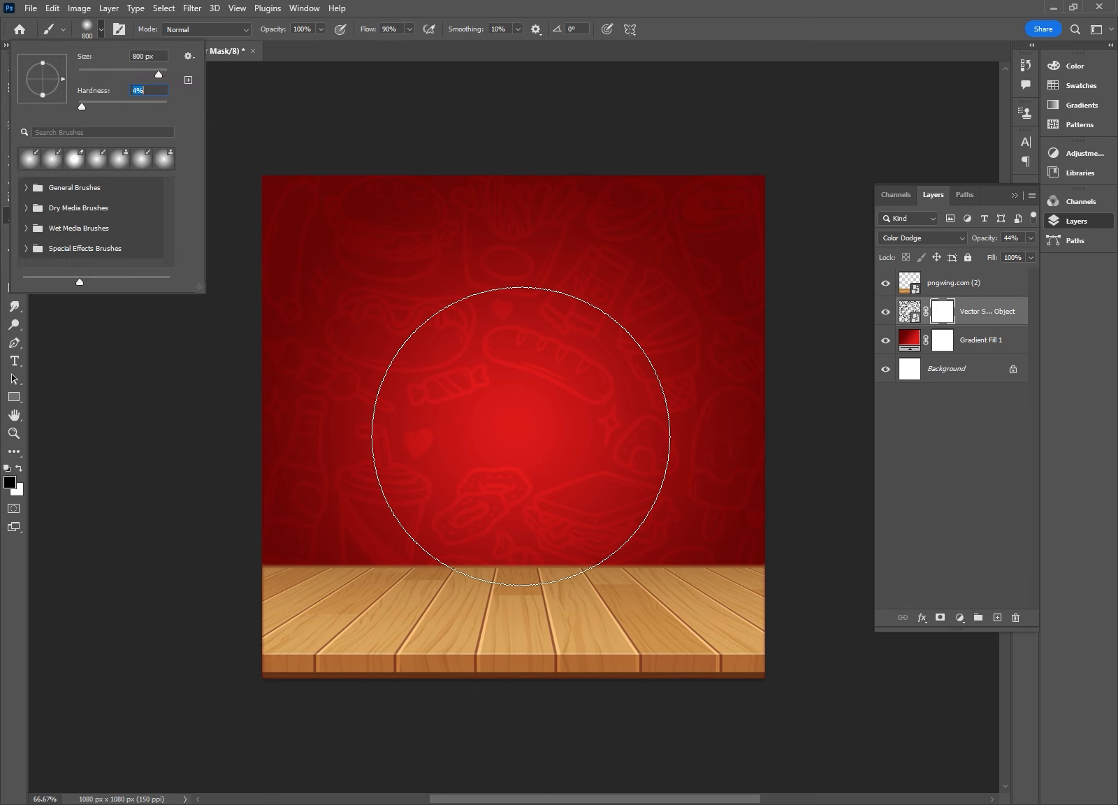
Dab black at the center of the doodle layer's mask with the brush reduced to 400 px.
{"action": "left_click", "coordinate": [524, 436]}
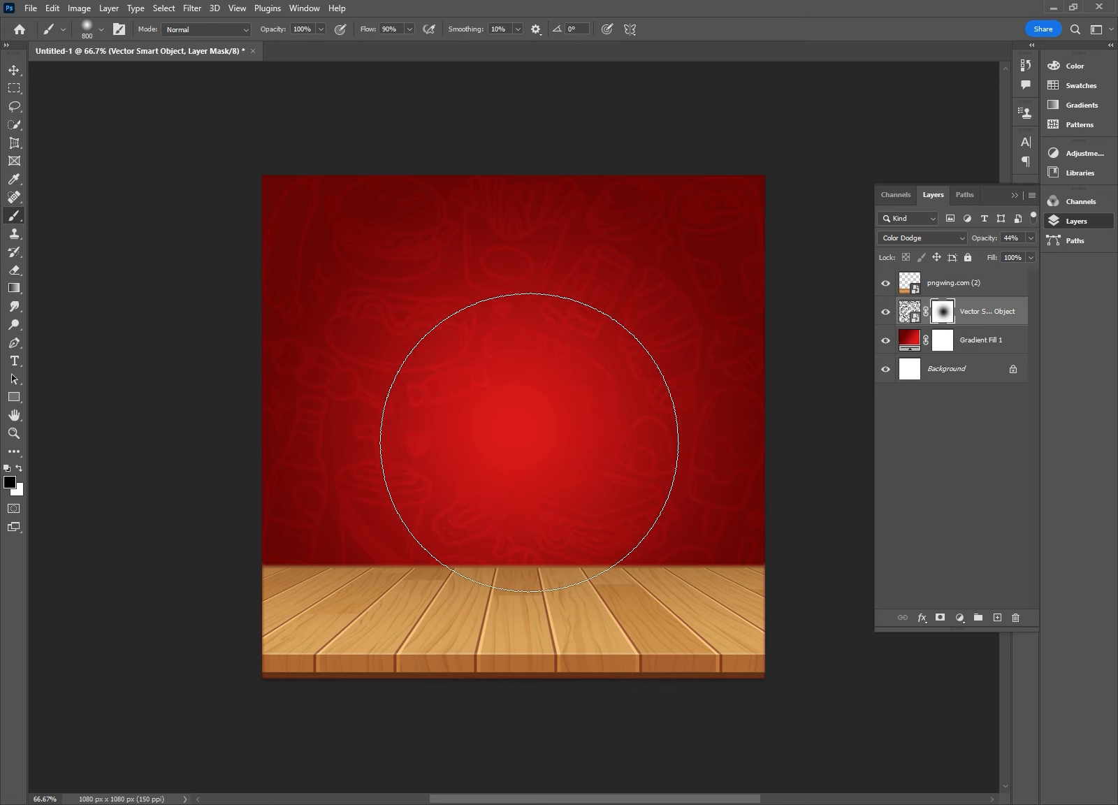
{"action": "key", "text": "ctrl+z"}
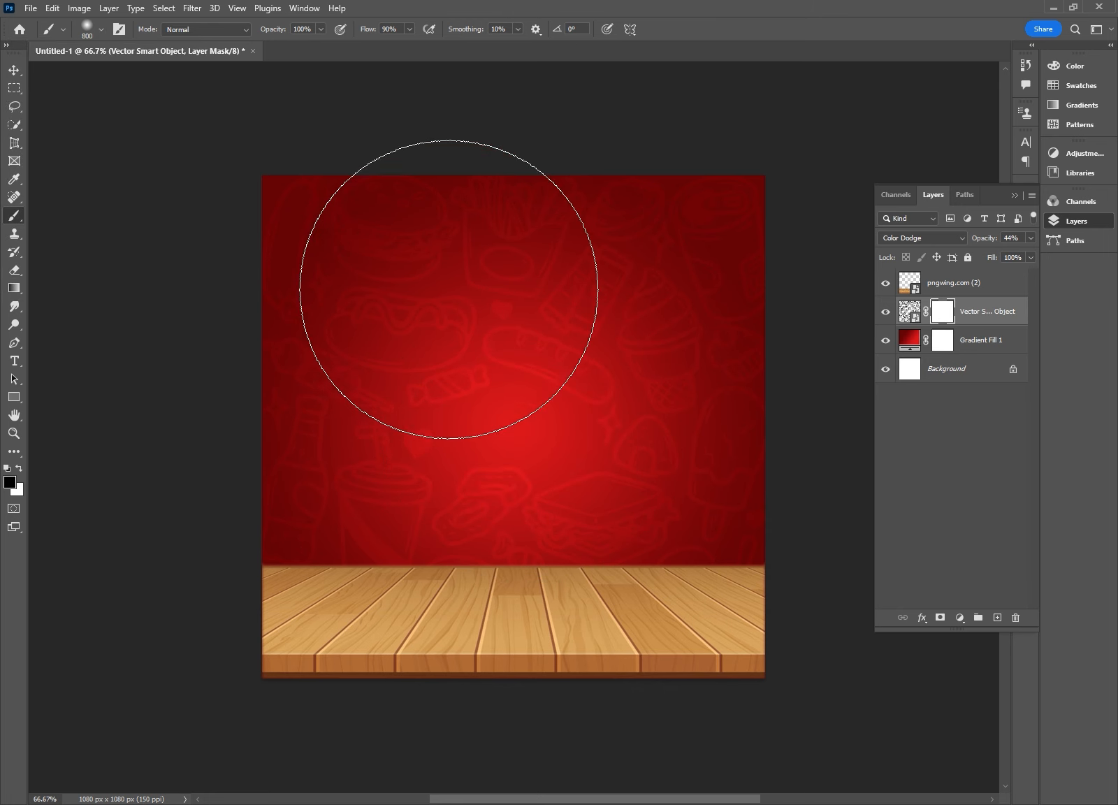
{"action": "key", "text": "bracketleft"}
{"action": "key", "text": "bracketleft"}
{"action": "key", "text": "bracketleft"}
{"action": "key", "text": "bracketleft"}
{"action": "left_click", "coordinate": [101, 29]}
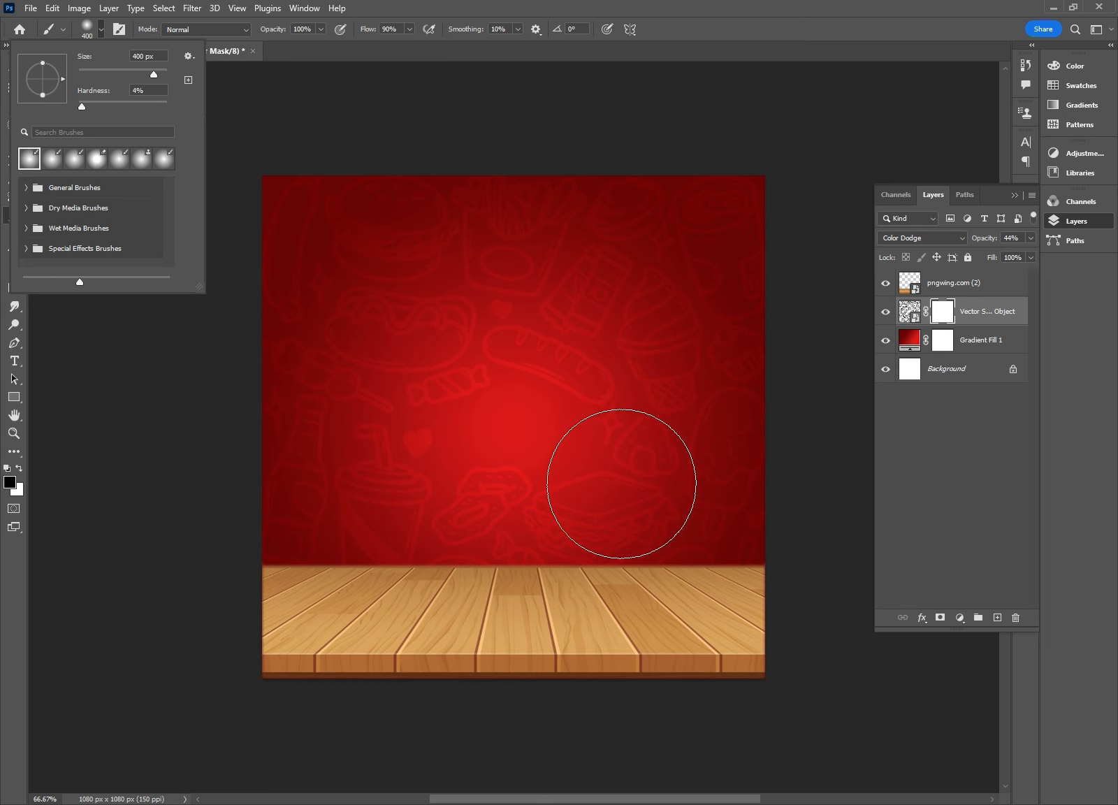
{"action": "left_click", "coordinate": [544, 440]}
Paint black over the central area of the doodle layer's mask with an 800 px brush at 55% flow, leaving doodles only near the edges.
{"action": "key", "text": "bracketright"}
{"action": "key", "text": "bracketright"}
{"action": "key", "text": "bracketright"}
{"action": "key", "text": "bracketright"}
{"action": "key", "text": "bracketright"}
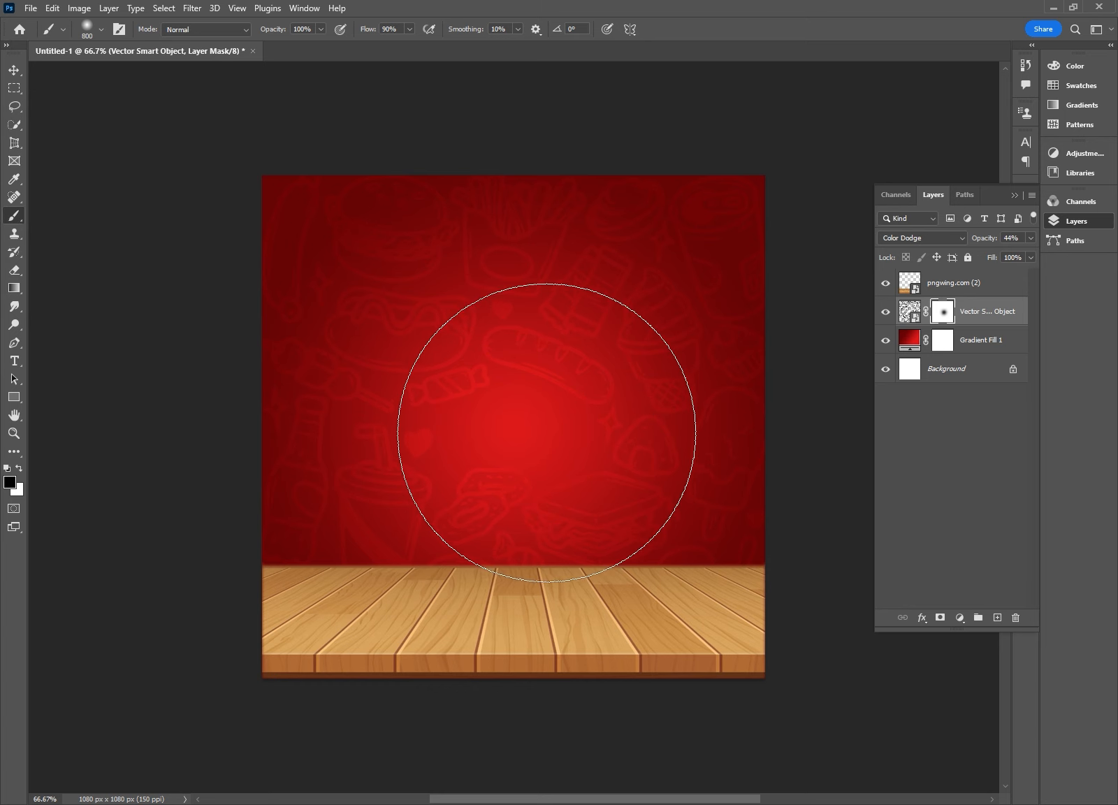
{"action": "left_click", "coordinate": [545, 431]}
{"action": "key", "text": "bracketleft"}
{"action": "key", "text": "ctrl+z"}
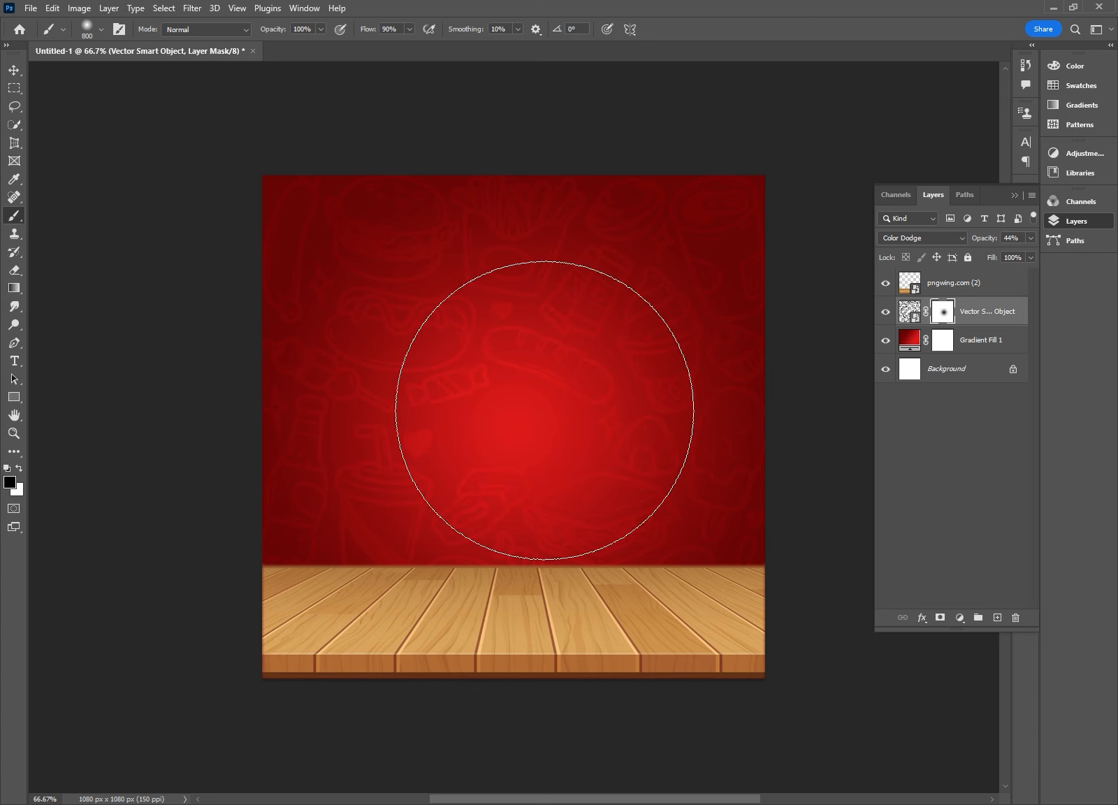
{"action": "left_click_drag", "start_coordinate": [367, 30], "coordinate": [349, 29]}
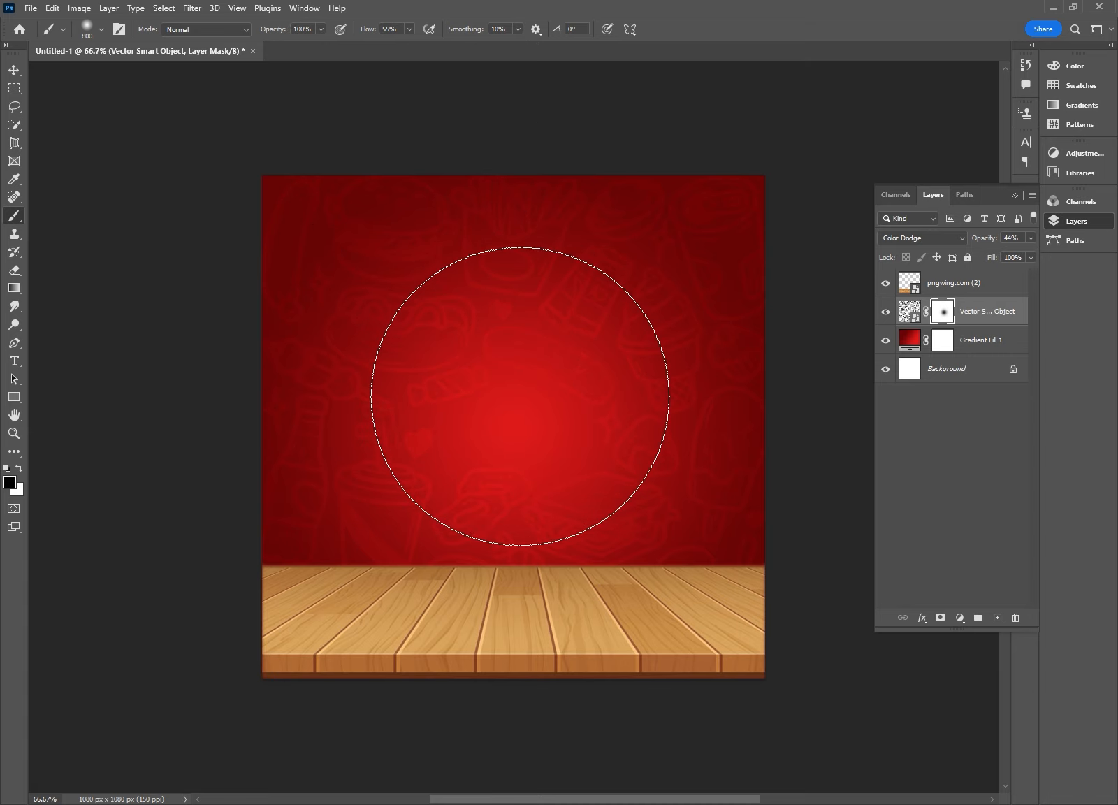
{"action": "left_click", "coordinate": [542, 385]}
{"action": "mouse_move", "coordinate": [542, 385]}
{"action": "left_mouse_down"}
{"action": "mouse_move", "coordinate": [469, 488]}
{"action": "mouse_move", "coordinate": [456, 467]}
{"action": "mouse_move", "coordinate": [504, 448]}
{"action": "mouse_move", "coordinate": [438, 496]}
{"action": "mouse_move", "coordinate": [494, 470]}
{"action": "mouse_move", "coordinate": [572, 548]}
{"action": "mouse_move", "coordinate": [610, 521]}
{"action": "mouse_move", "coordinate": [492, 471]}
{"action": "mouse_move", "coordinate": [544, 388]}
{"action": "mouse_move", "coordinate": [417, 497]}
{"action": "mouse_move", "coordinate": [384, 508]}
{"action": "mouse_move", "coordinate": [443, 570]}
{"action": "mouse_move", "coordinate": [483, 453]}
{"action": "mouse_move", "coordinate": [518, 393]}
{"action": "mouse_move", "coordinate": [506, 454]}
{"action": "mouse_move", "coordinate": [599, 487]}
{"action": "mouse_move", "coordinate": [537, 397]}
{"action": "mouse_move", "coordinate": [494, 371]}
{"action": "mouse_move", "coordinate": [464, 537]}
{"action": "mouse_move", "coordinate": [430, 467]}
{"action": "mouse_move", "coordinate": [621, 599]}
{"action": "left_mouse_up"}
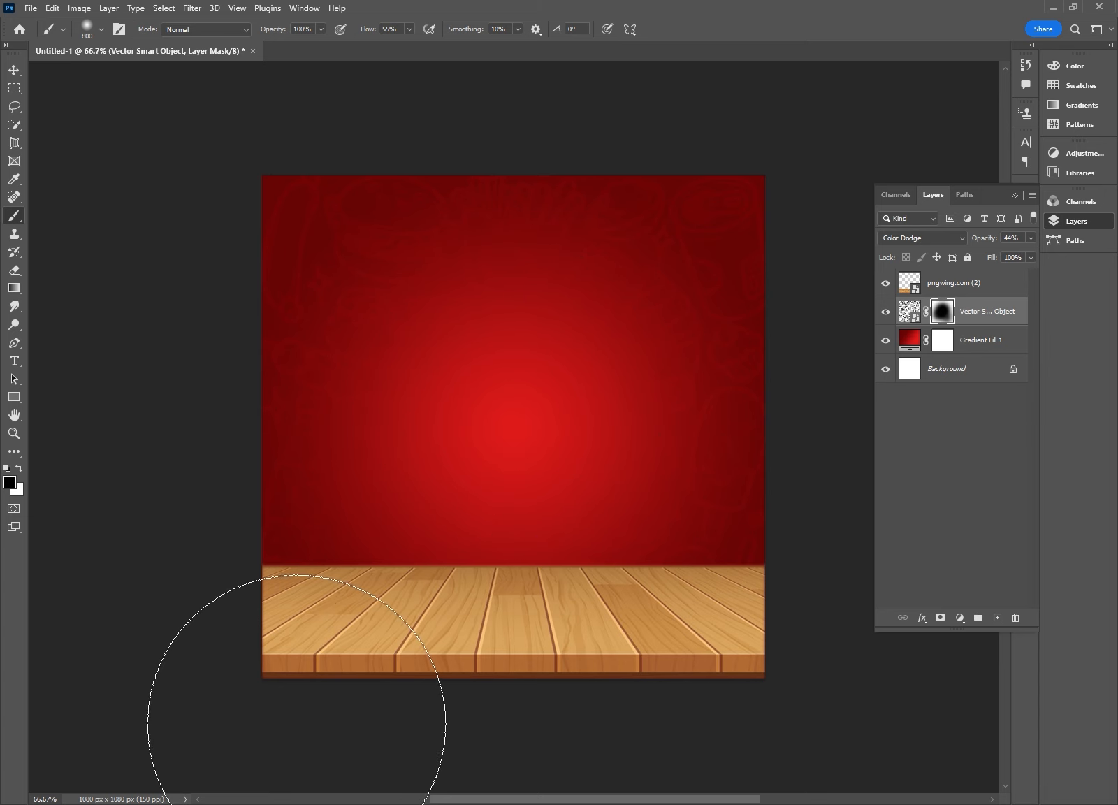
Raise the masked doodle layer's opacity to 72%.
{"action": "left_click", "coordinate": [945, 286]}
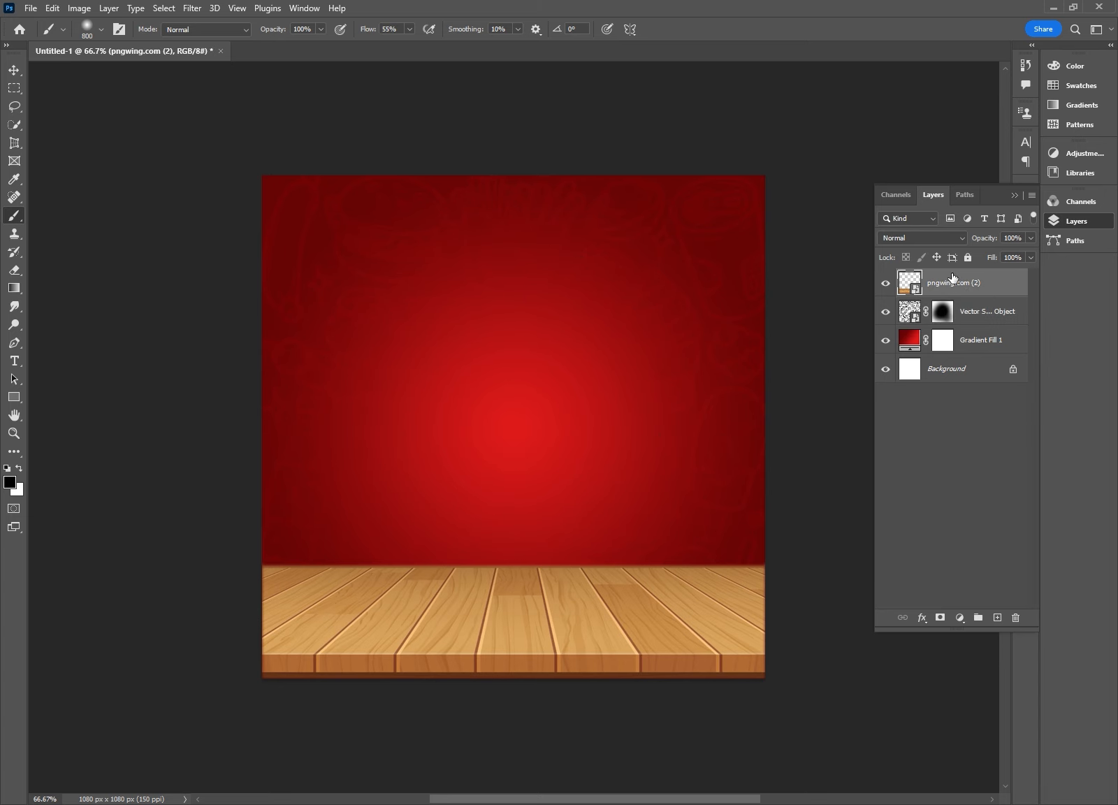
{"action": "left_click", "coordinate": [960, 317]}
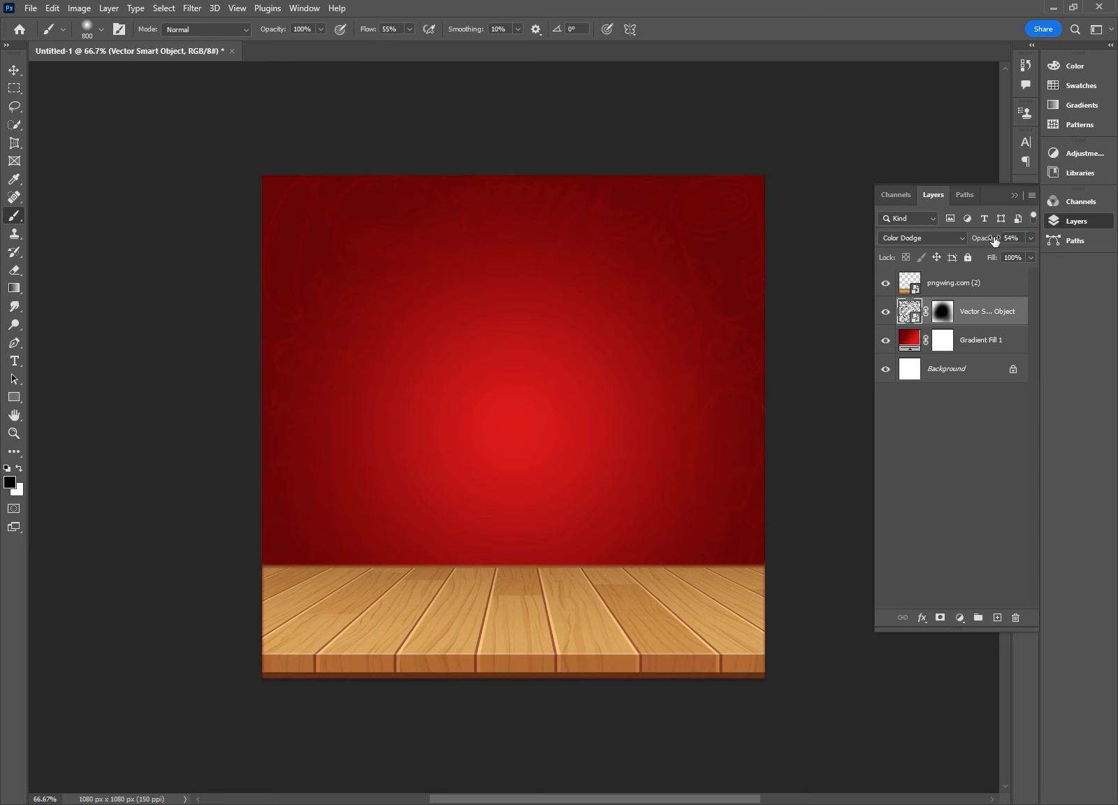
{"action": "left_click_drag", "start_coordinate": [985, 243], "coordinate": [987, 242]}
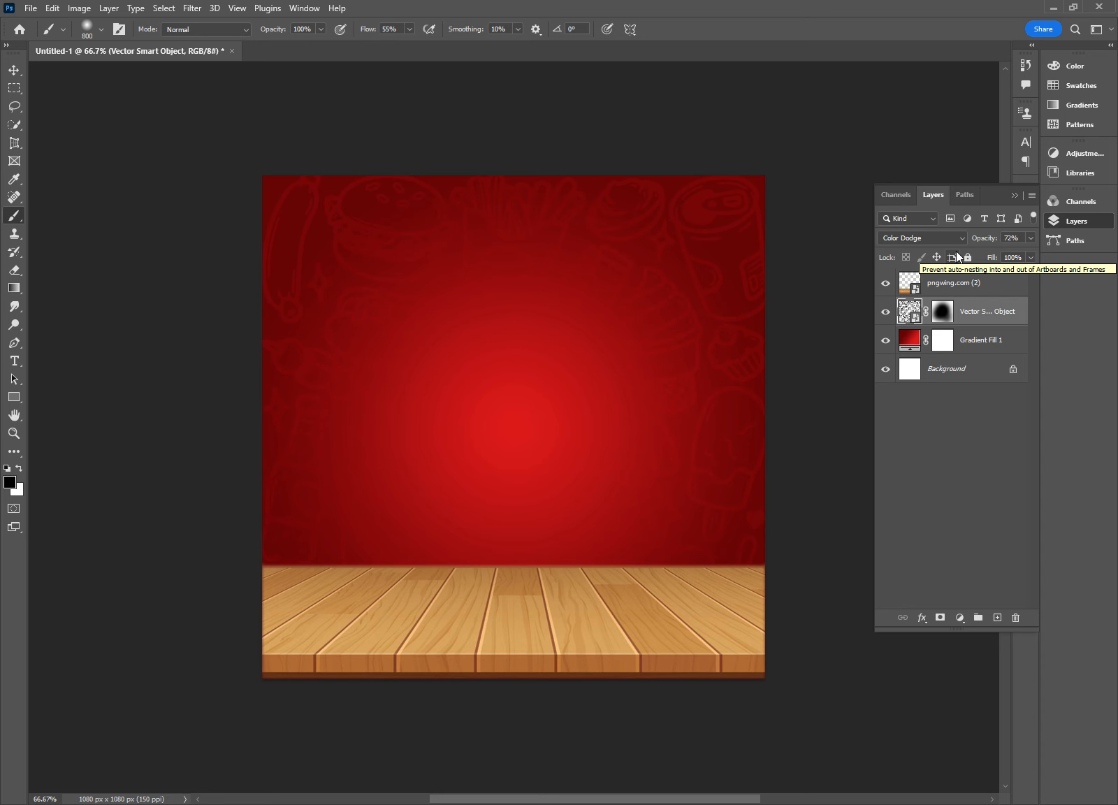
Place the burger image OIP__4_-removebg-preview as an embedded object and move its layer above the wooden table layer.
{"action": "left_click", "coordinate": [31, 8]}
{"action": "left_click", "coordinate": [155, 275]}
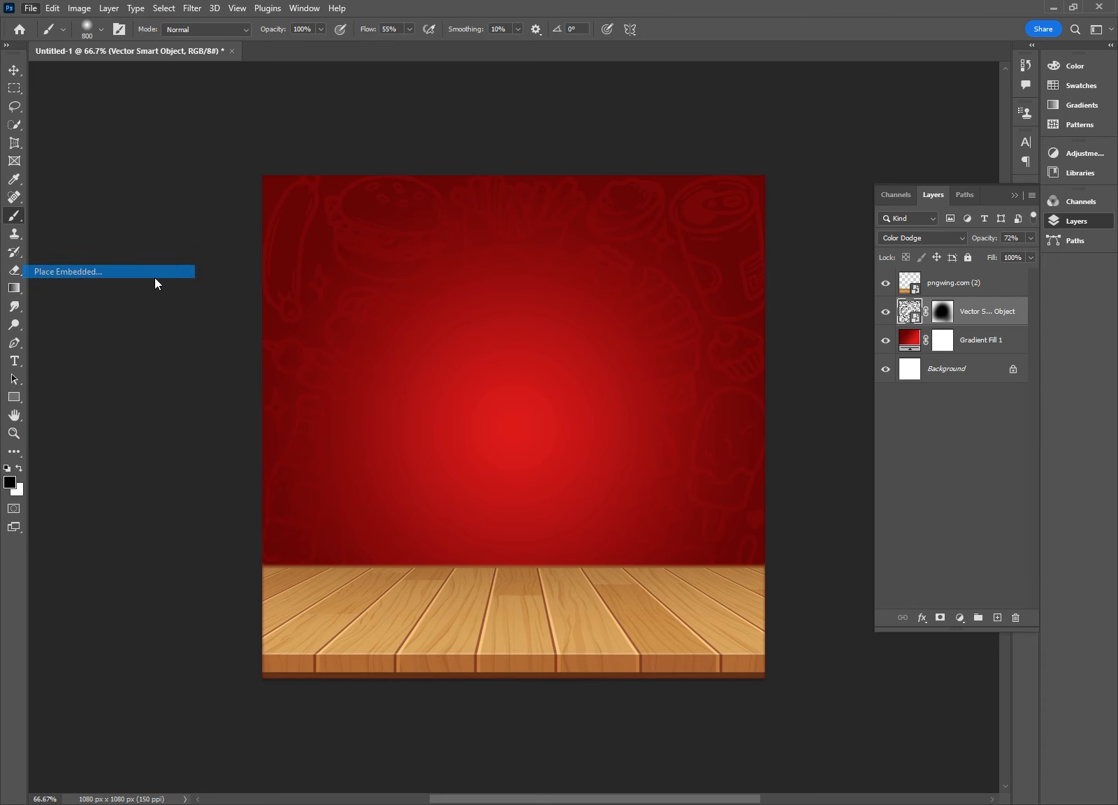
{"action": "left_click", "coordinate": [429, 147]}
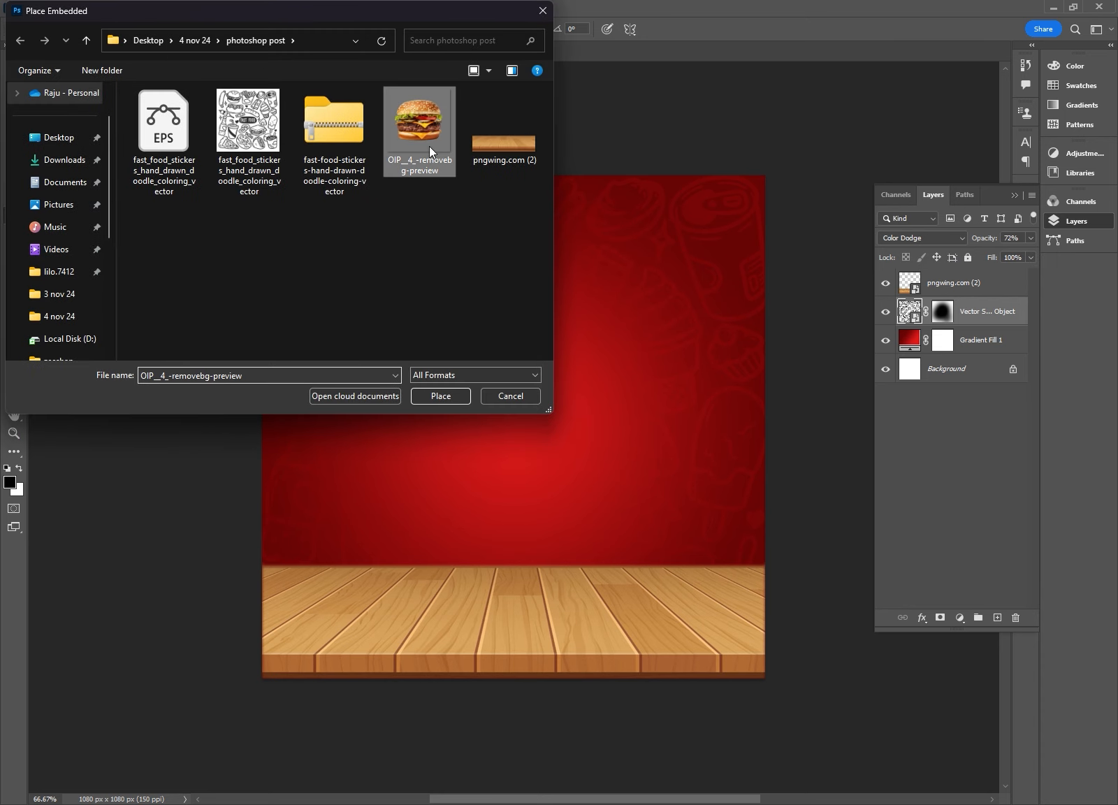
{"action": "left_click", "coordinate": [447, 396]}
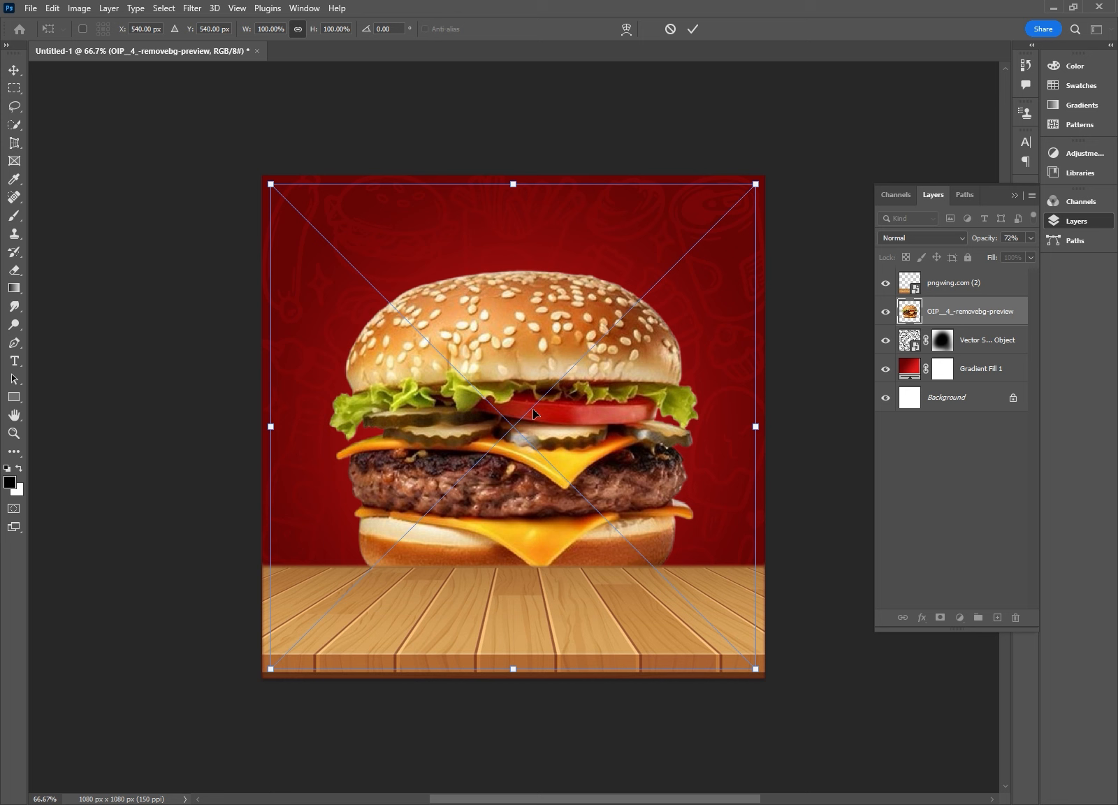
{"action": "left_click", "coordinate": [694, 29]}
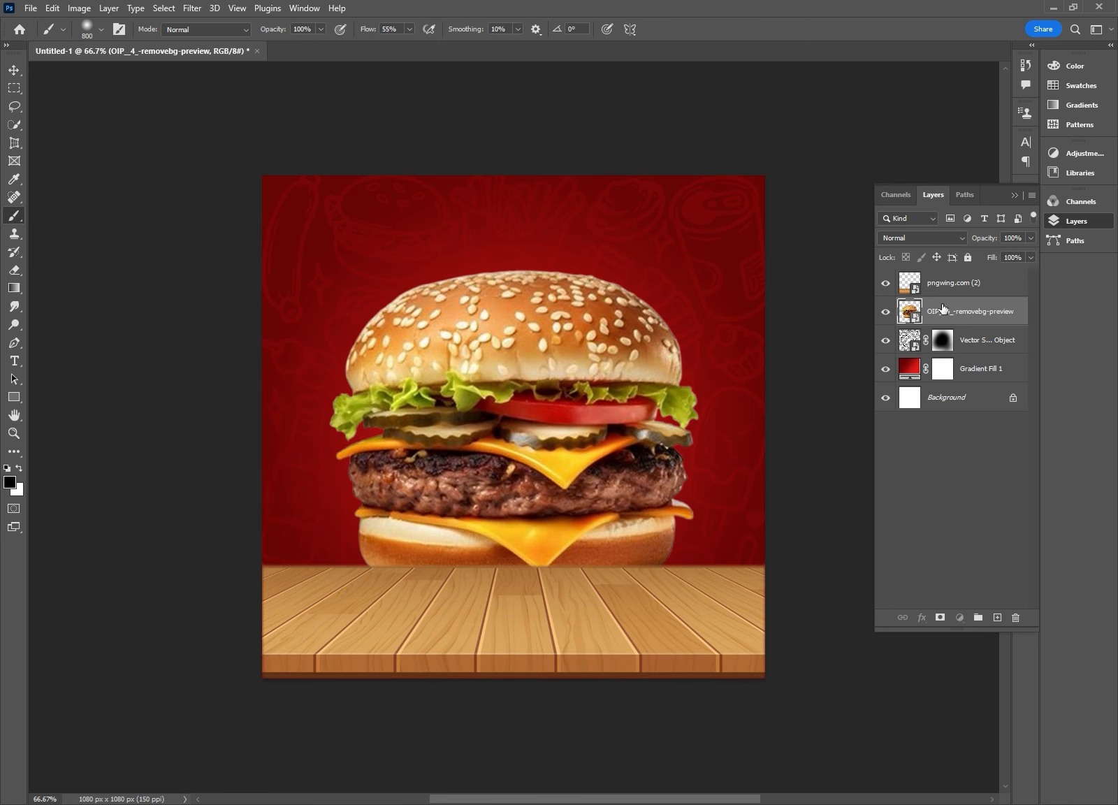
{"action": "left_click_drag", "start_coordinate": [943, 308], "coordinate": [941, 283]}
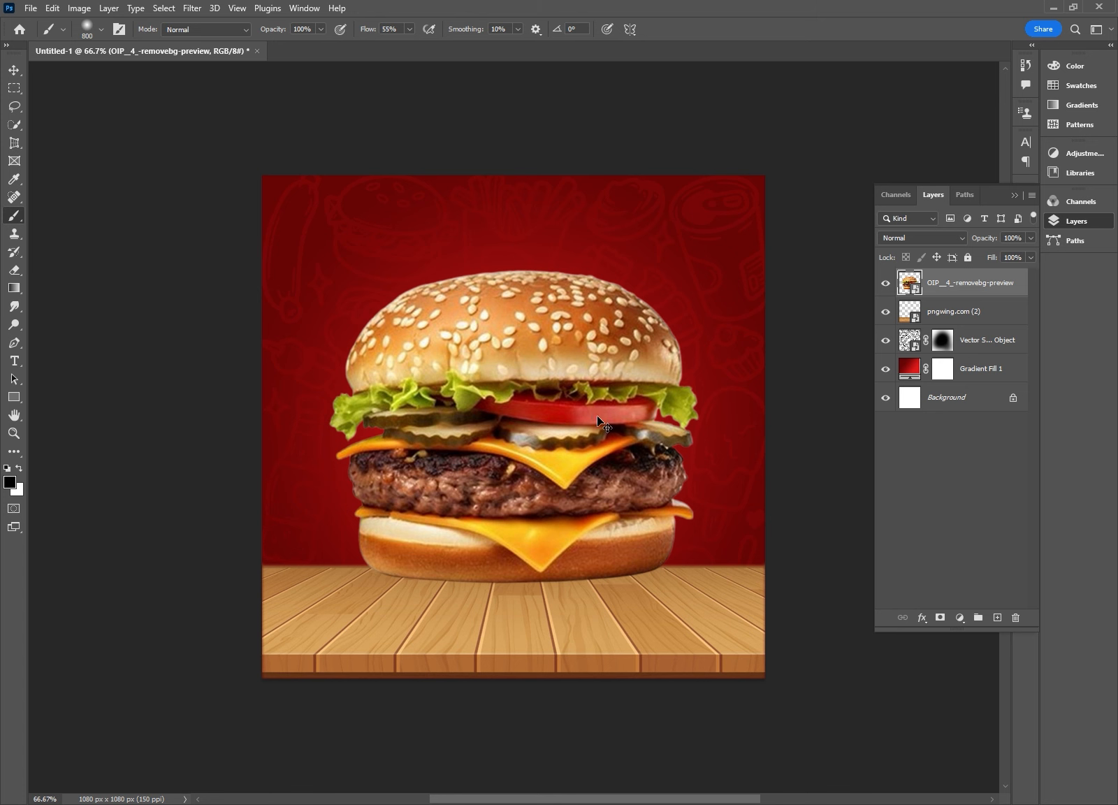
Scale the burger to about 66% and position it near the horizontal center, standing on the wooden tabletop.
{"action": "key", "text": "ctrl+t"}
{"action": "left_click_drag", "start_coordinate": [756, 185], "coordinate": [685, 260]}
{"action": "left_click_drag", "start_coordinate": [566, 460], "coordinate": [571, 522]}
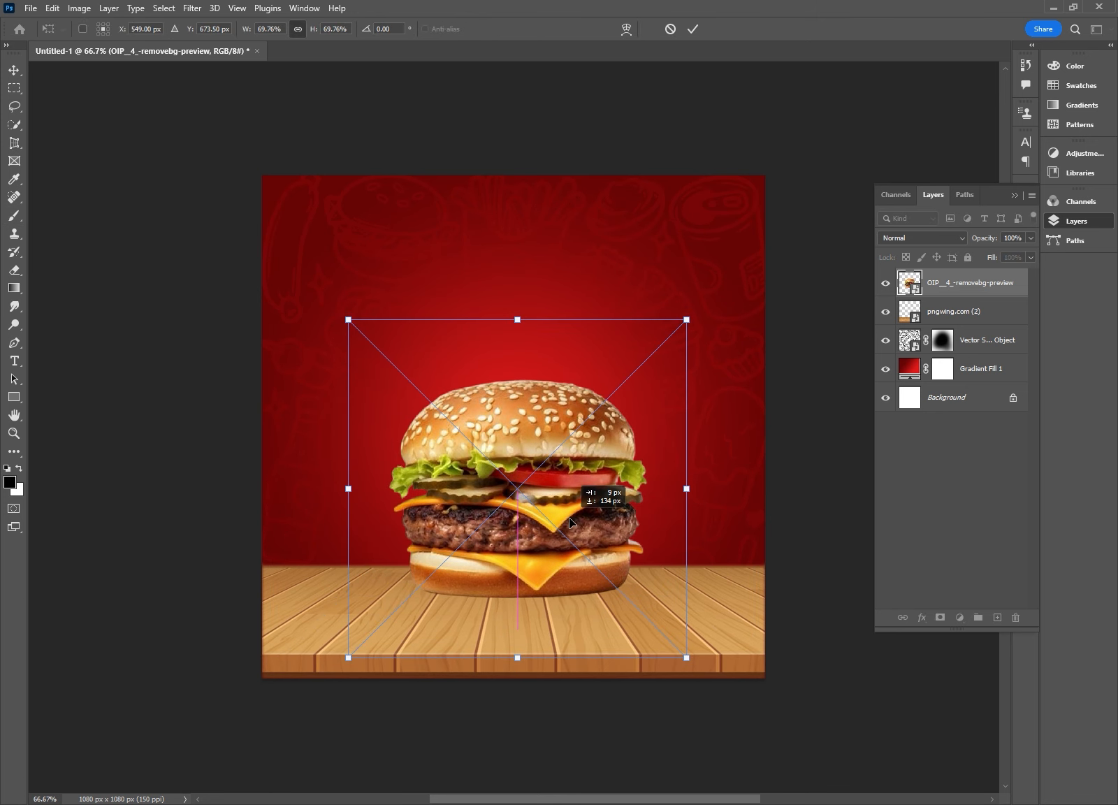
{"action": "left_click_drag", "start_coordinate": [687, 320], "coordinate": [684, 324]}
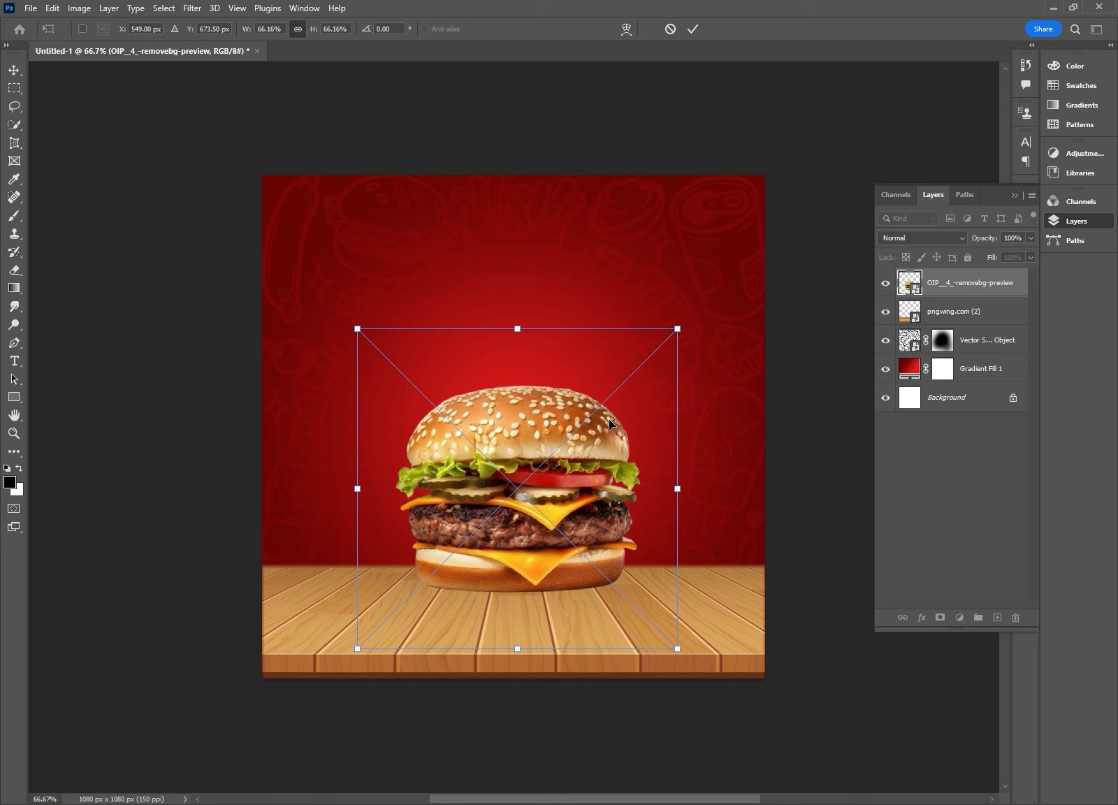
{"action": "key", "text": "Return"}
{"action": "key", "text": "b"}
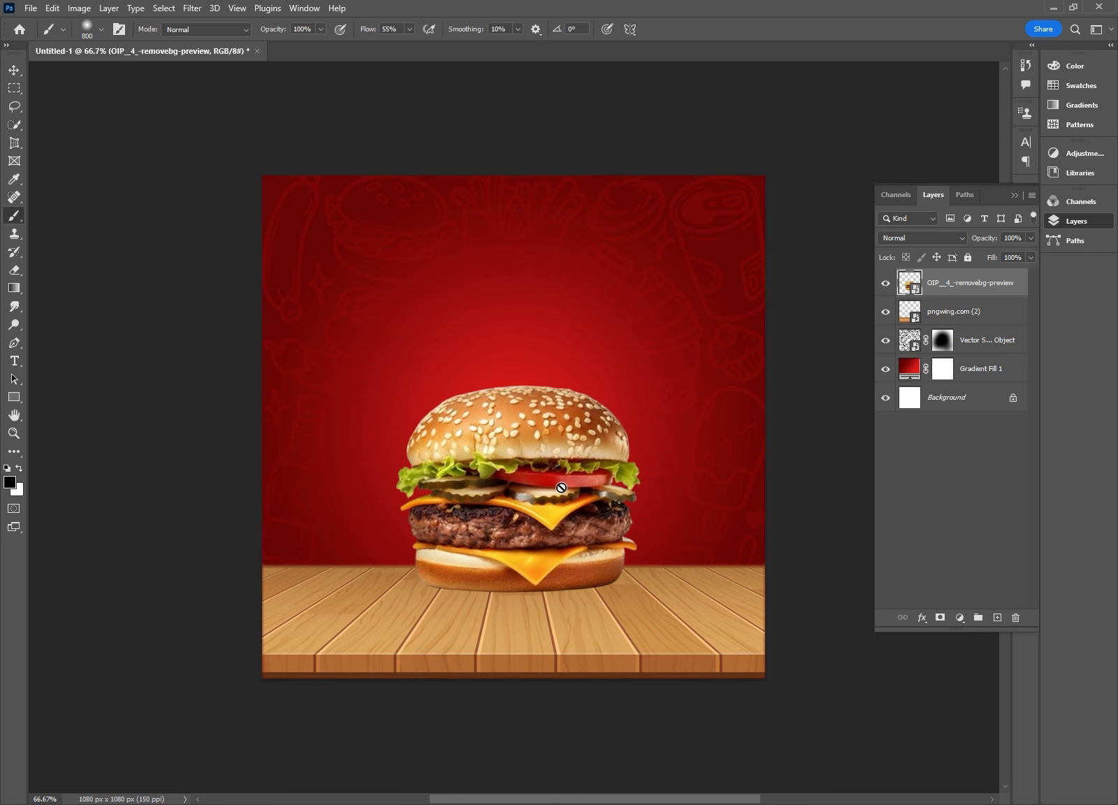
Move the burger slightly lower on the tabletop and stretch the wooden table layer slightly upward.
{"action": "key", "text": "v"}
{"action": "left_click_drag", "start_coordinate": [557, 436], "coordinate": [557, 453]}
{"action": "left_click", "coordinate": [698, 616]}
{"action": "key", "text": "ctrl+t"}
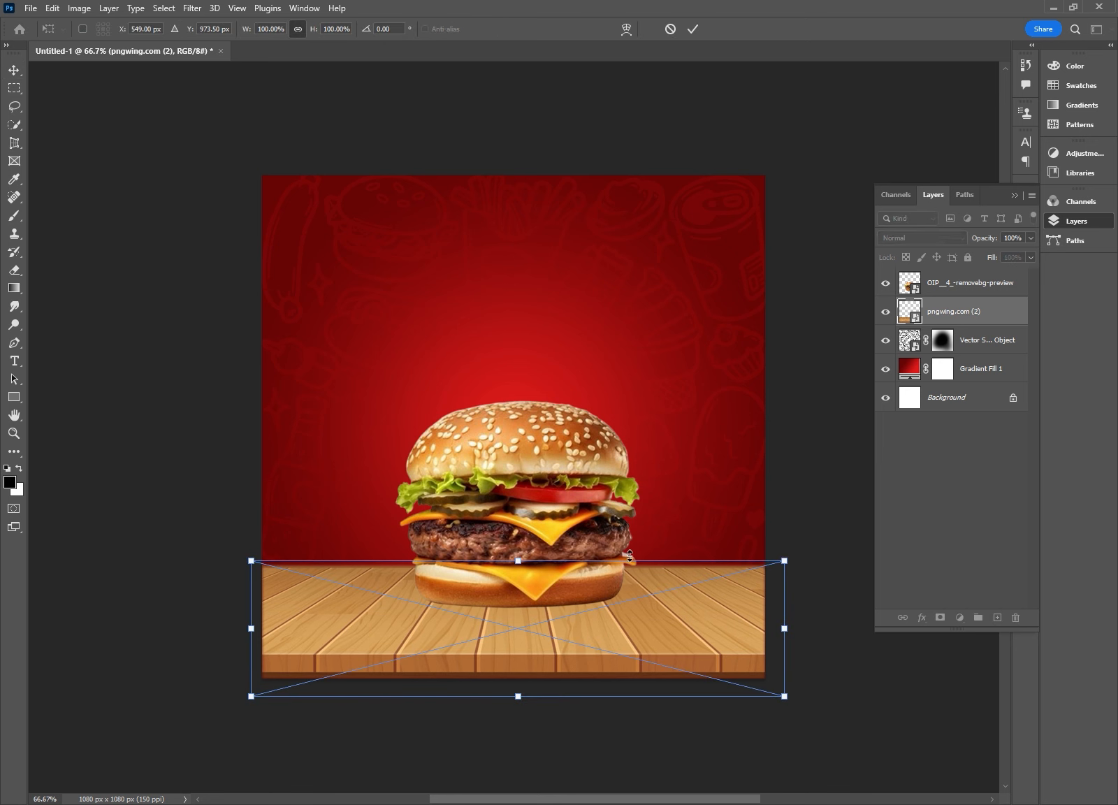
{"action": "left_click_drag", "start_coordinate": [518, 560], "coordinate": [449, 534]}
{"action": "key", "text": "ctrl+z"}
{"action": "key", "text": "ctrl+z"}
{"action": "key", "text": "Return"}
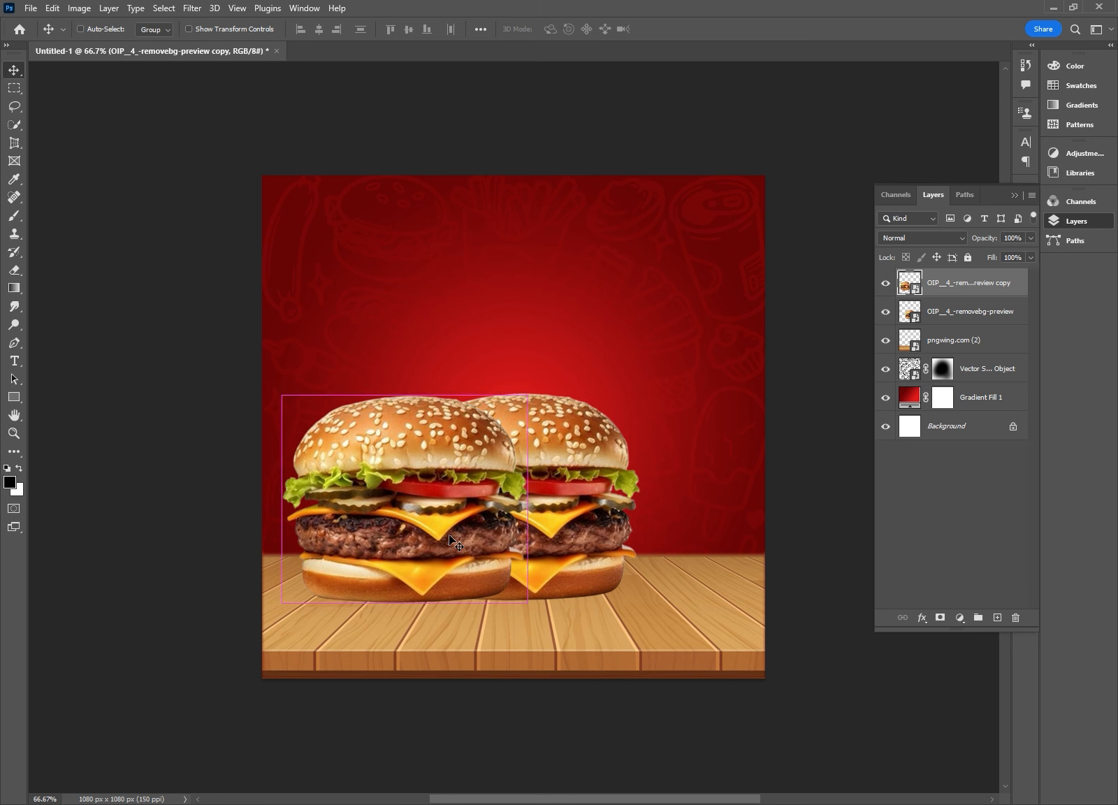
Scale the duplicated burger to about 52%, stand it on the table left of the original, and move its layer below the original's.
{"action": "key", "text": "ctrl+t"}
{"action": "left_click_drag", "start_coordinate": [558, 347], "coordinate": [525, 376]}
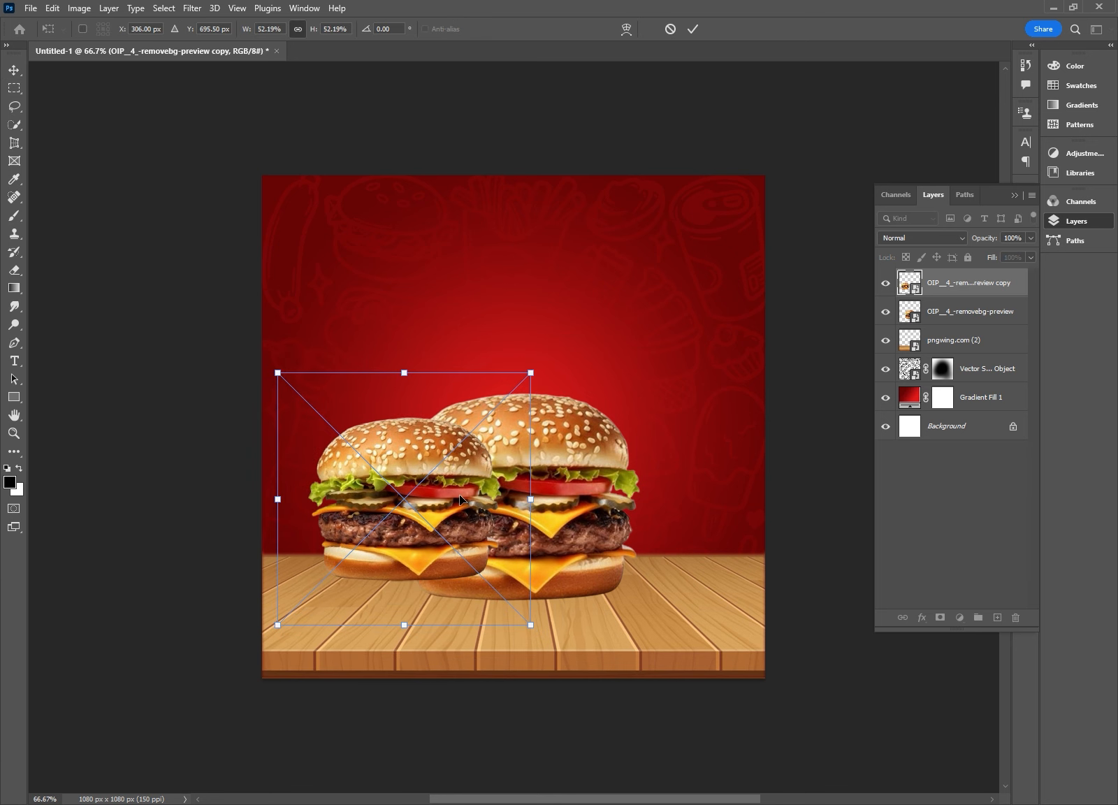
{"action": "left_click_drag", "start_coordinate": [460, 495], "coordinate": [452, 505]}
{"action": "key", "text": "Return"}
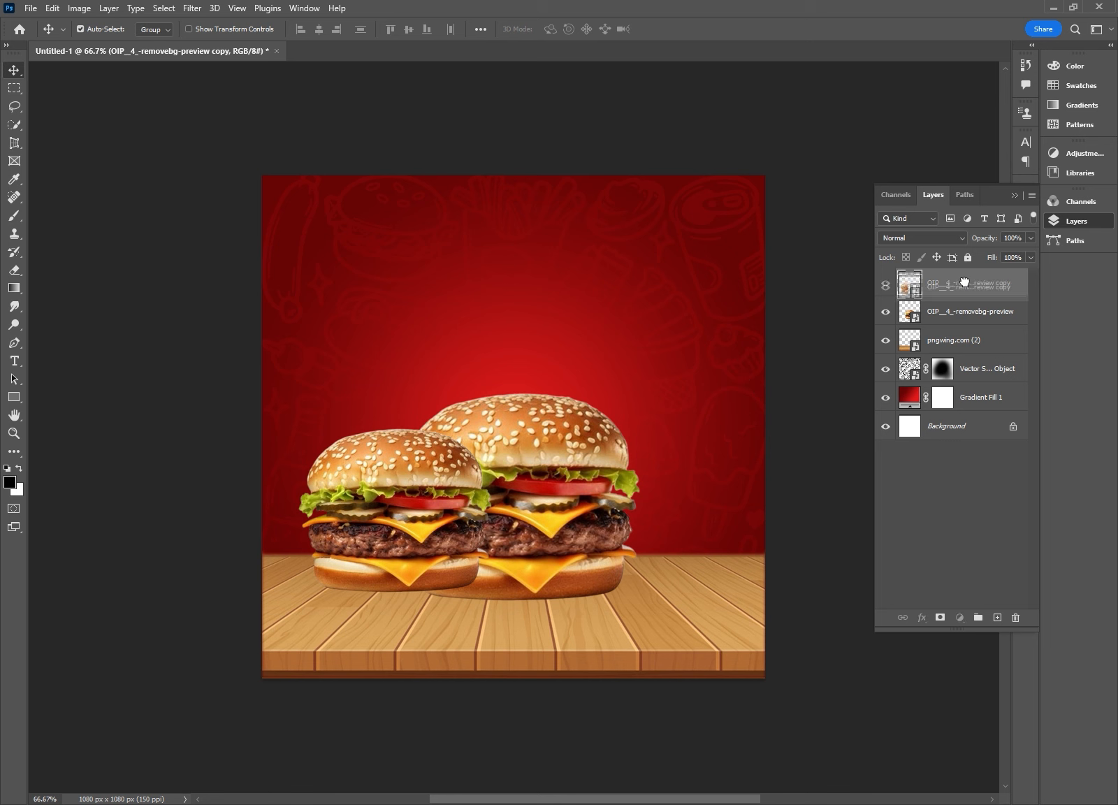
{"action": "left_click_drag", "start_coordinate": [957, 307], "coordinate": [956, 328]}
Duplicate the small burger to the right of the large one and add a horizontal guide at the small burgers' base.
{"action": "left_click_drag", "start_coordinate": [351, 511], "coordinate": [625, 502]}
{"action": "key", "text": "ctrl+r"}
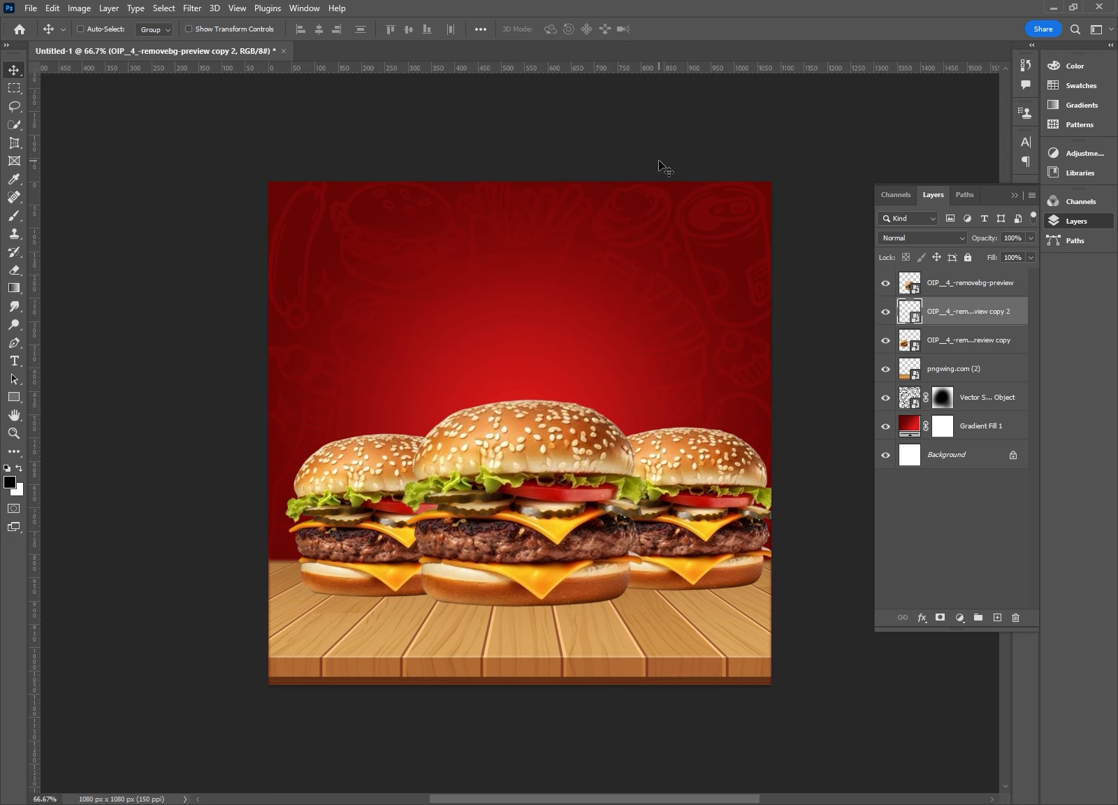
{"action": "left_click_drag", "start_coordinate": [596, 70], "coordinate": [574, 597]}
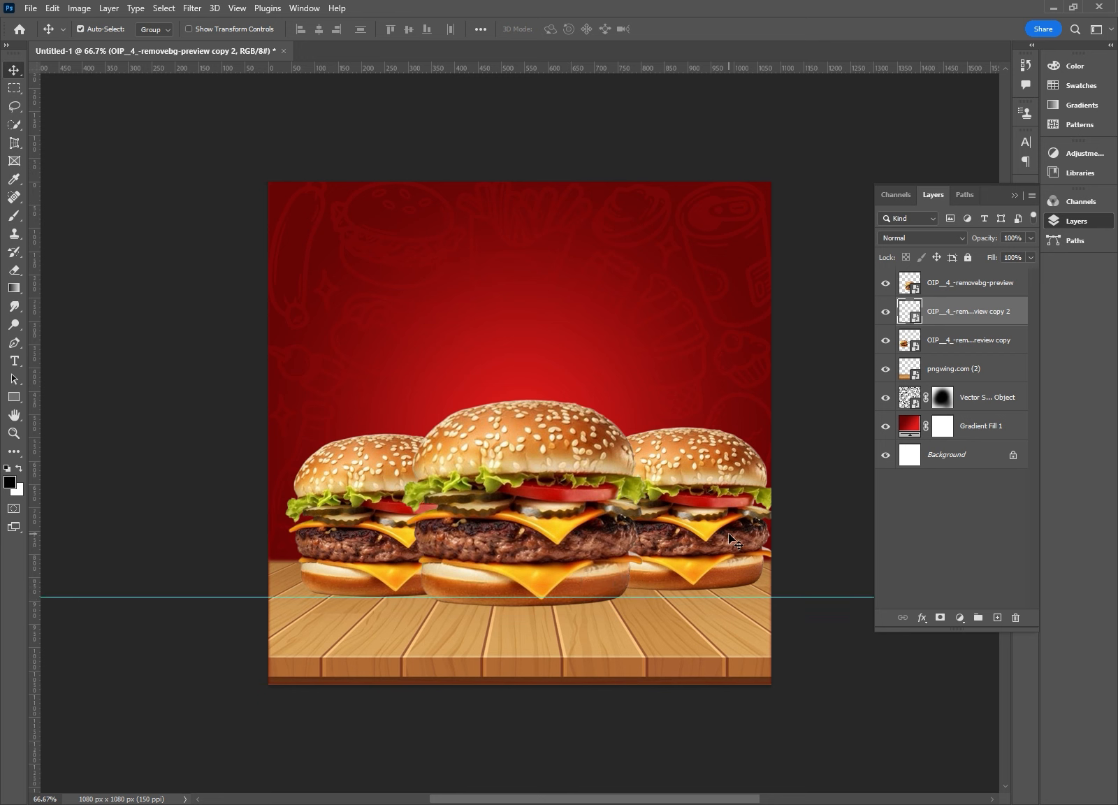
Nudge the right-hand small burger down until its base lines up with the horizontal guide.
{"action": "key", "text": "Down"}
{"action": "key", "text": "Down"}
{"action": "key", "text": "Down"}
{"action": "key", "text": "Down"}
{"action": "key", "text": "Down"}
{"action": "key", "text": "Down"}
{"action": "key", "text": "Down"}
{"action": "key", "text": "Down"}
{"action": "key", "text": "Down"}
{"action": "key", "text": "Down"}
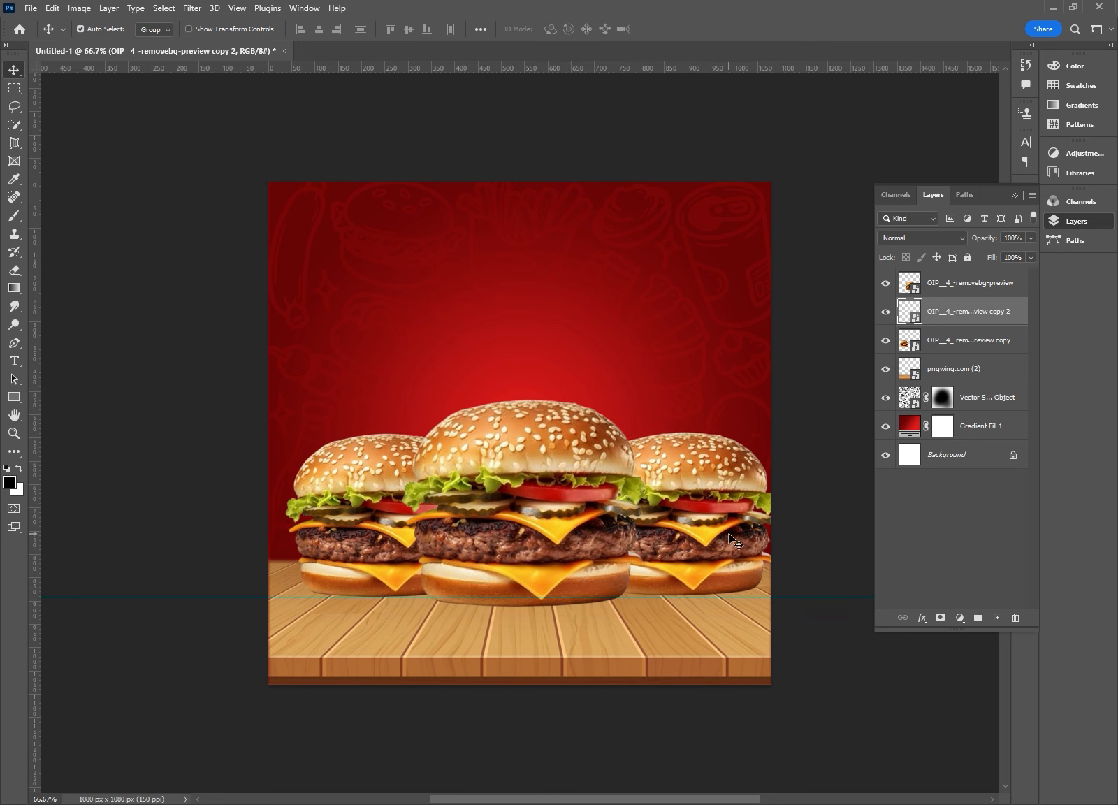
{"action": "key", "text": "Down"}
{"action": "key", "text": "Down"}
{"action": "key", "text": "Down"}
{"action": "key", "text": "Down"}
Nudge the large central burger down slightly so it stands a little in front of the two small ones.
{"action": "left_click", "coordinate": [539, 520]}
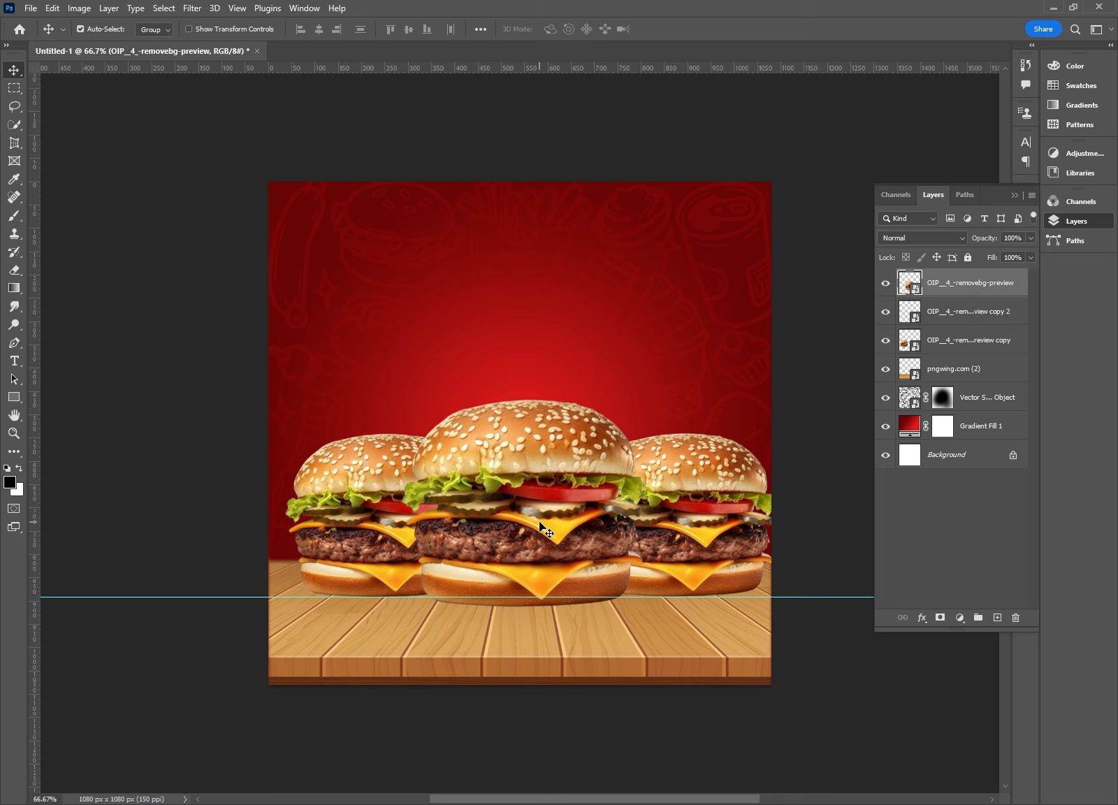
{"action": "key", "text": "Down"}
{"action": "key", "text": "Down"}
{"action": "key", "text": "Down"}
{"action": "key", "text": "Down"}
{"action": "key", "text": "Down"}
{"action": "key", "text": "Down"}
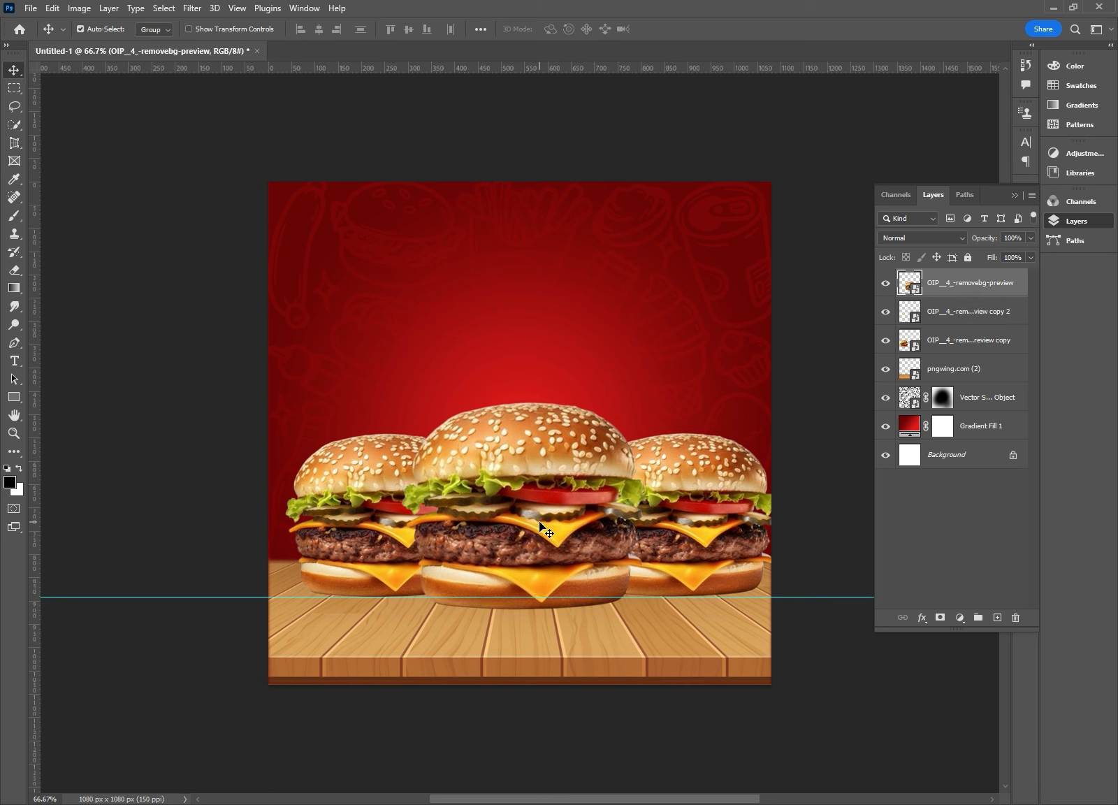
Scale the three burger layers down slightly together and reposition the group on the tabletop.
{"action": "left_click", "coordinate": [986, 350], "text": "shift"}
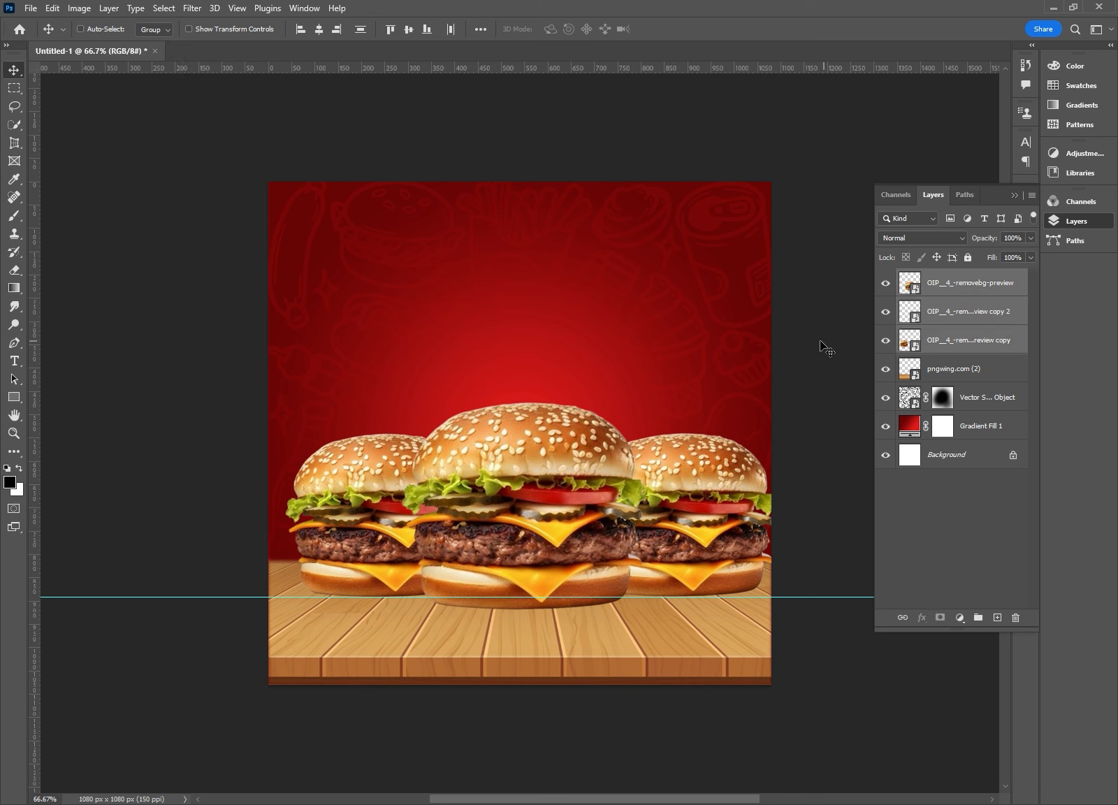
{"action": "key", "text": "ctrl+t"}
{"action": "left_click_drag", "start_coordinate": [777, 404], "coordinate": [754, 408]}
{"action": "left_click_drag", "start_coordinate": [472, 506], "coordinate": [475, 503]}
{"action": "key", "text": "Return"}
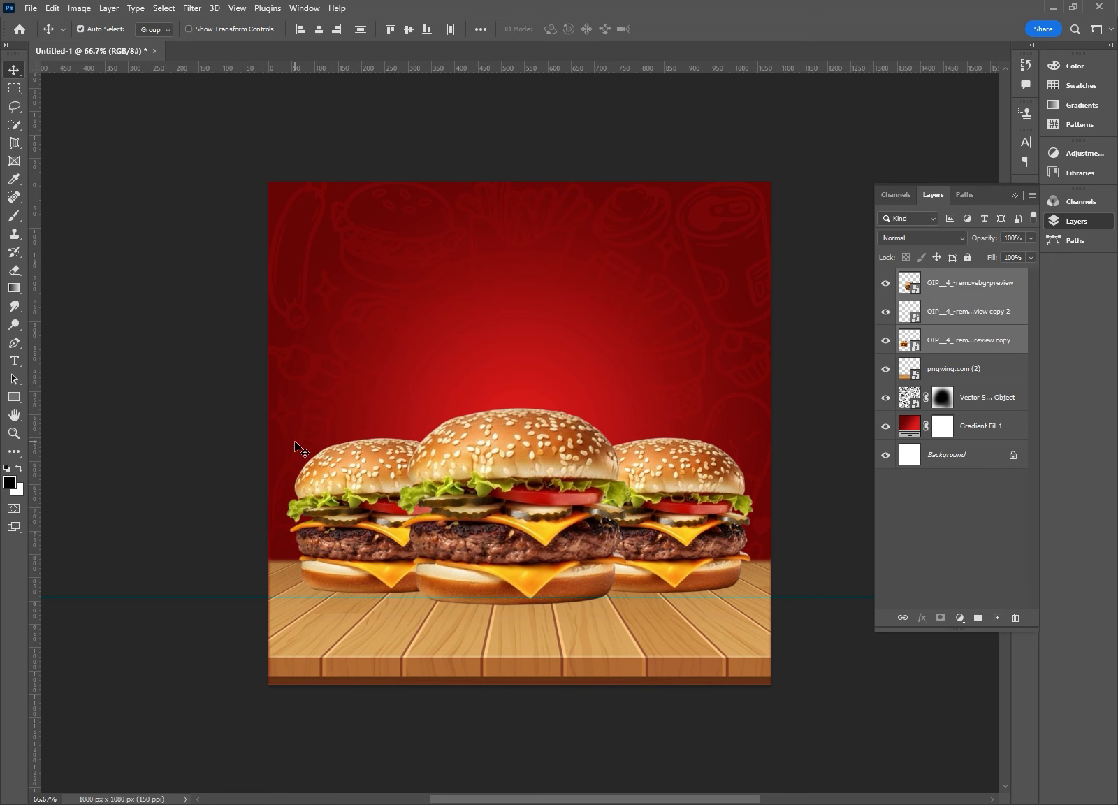
Remove the horizontal guide from the canvas.
{"action": "key", "text": "ctrl+r"}
{"action": "key", "text": "ctrl+r"}
{"action": "right_click", "coordinate": [188, 598]}
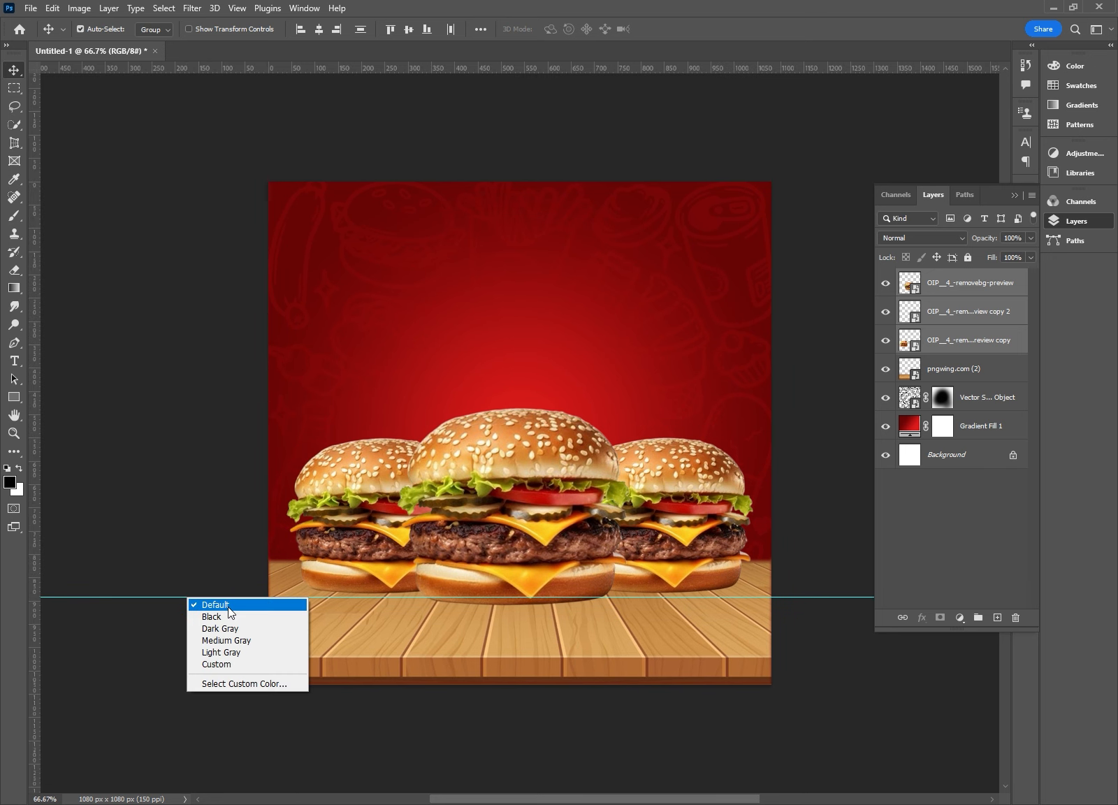
{"action": "left_click", "coordinate": [210, 604]}
{"action": "left_click_drag", "start_coordinate": [238, 596], "coordinate": [488, 56]}
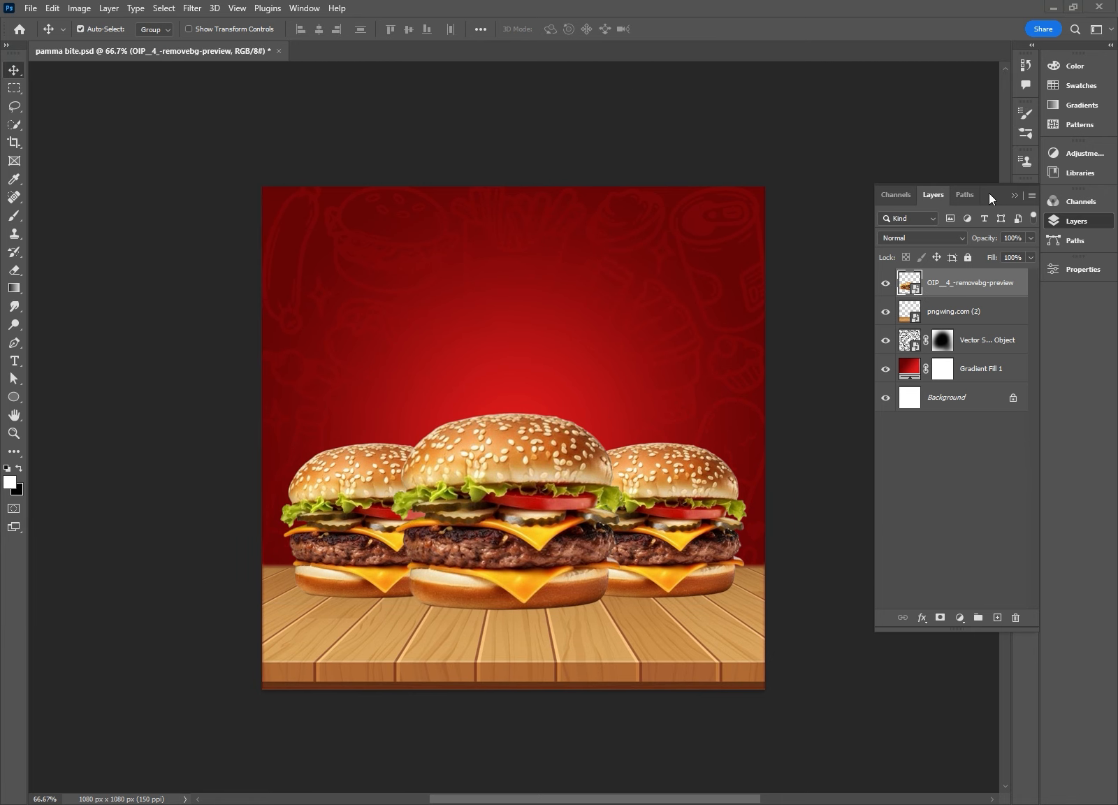
Create a new empty layer between the burger layer and the wooden table layer.
{"action": "left_click", "coordinate": [1012, 197]}
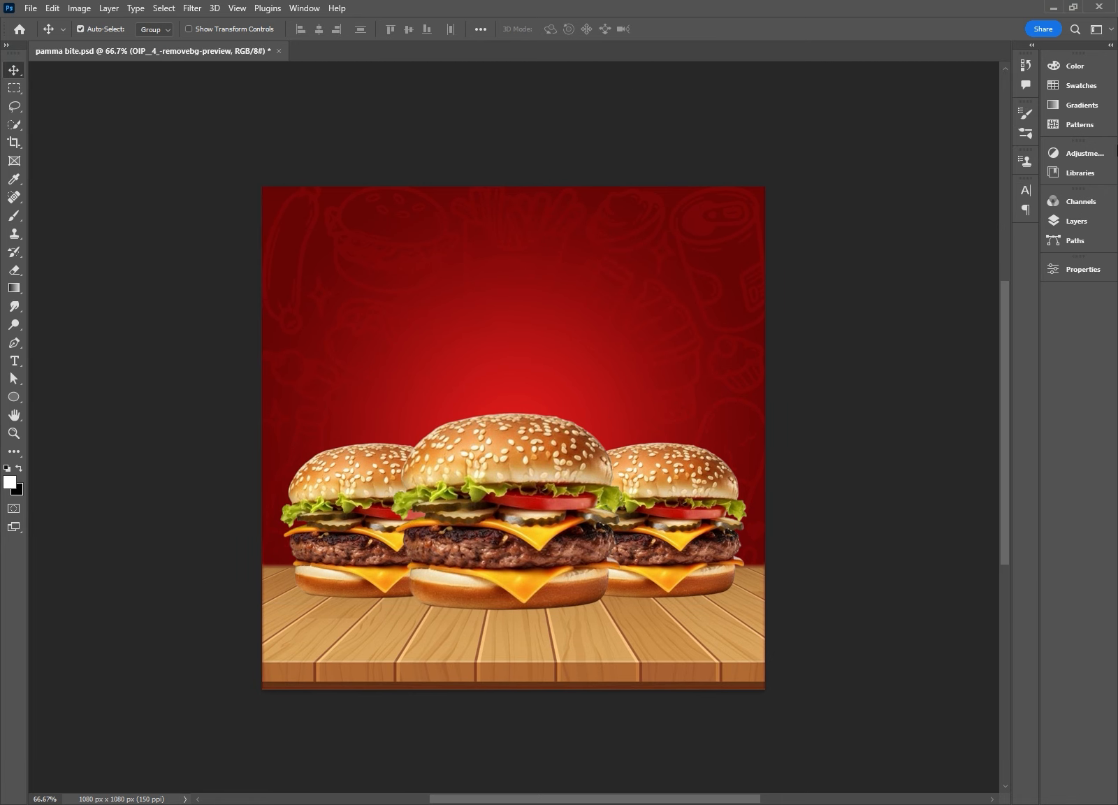
{"action": "left_click", "coordinate": [1069, 224]}
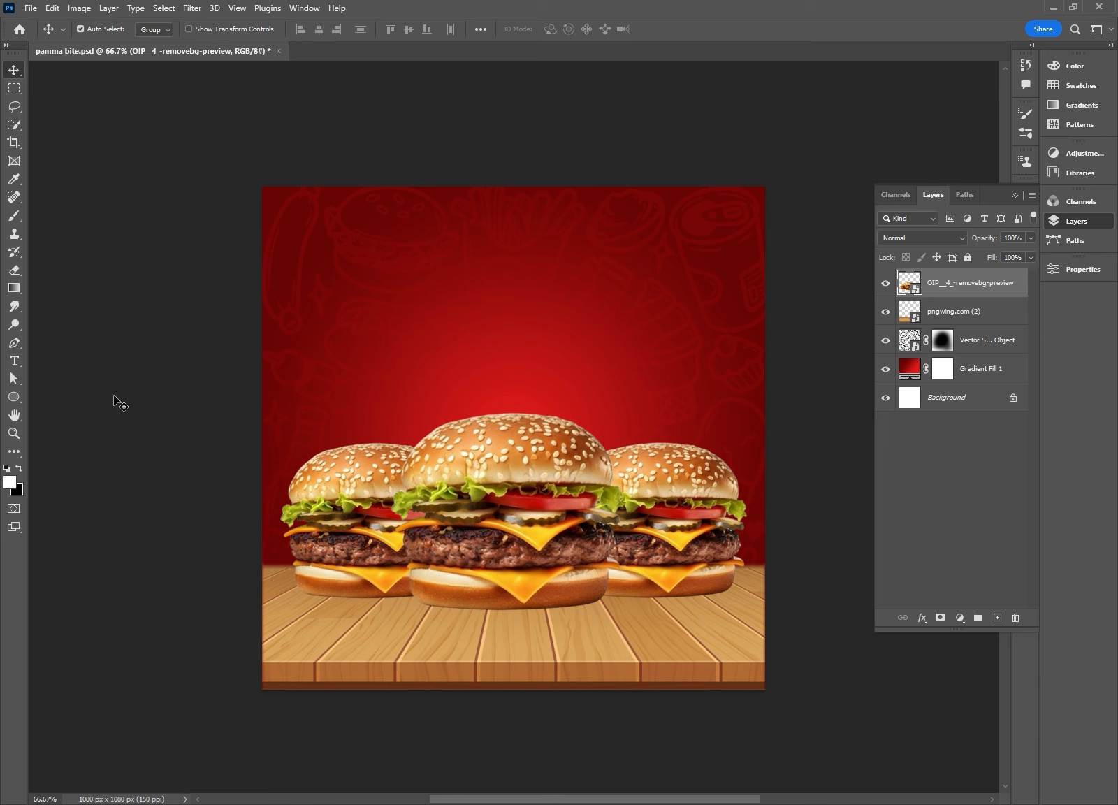
{"action": "key", "text": "b"}
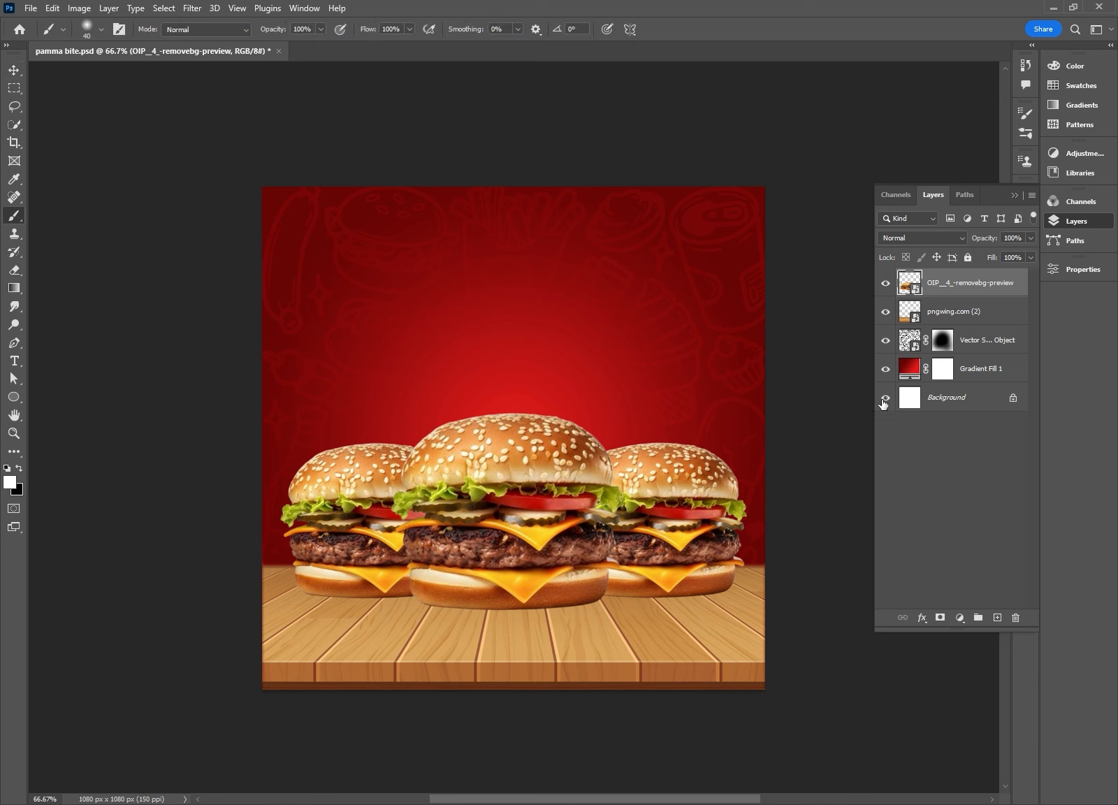
{"action": "left_click", "coordinate": [997, 618]}
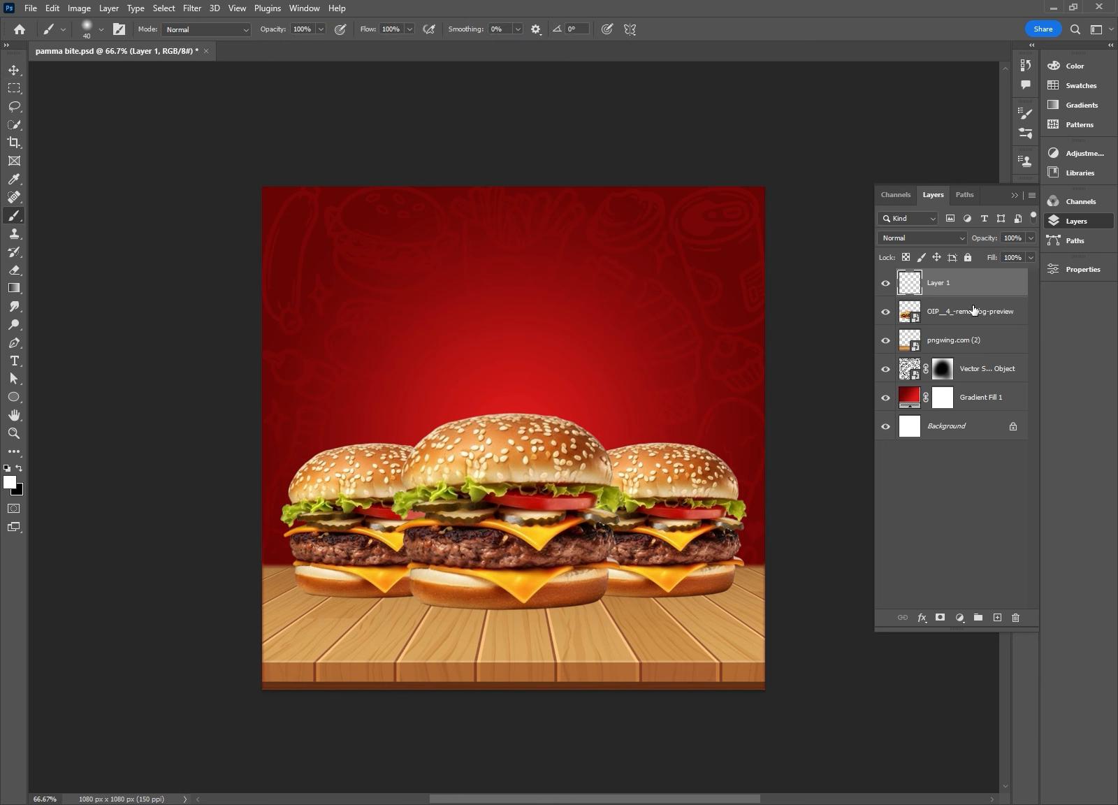
{"action": "left_click_drag", "start_coordinate": [948, 283], "coordinate": [944, 327]}
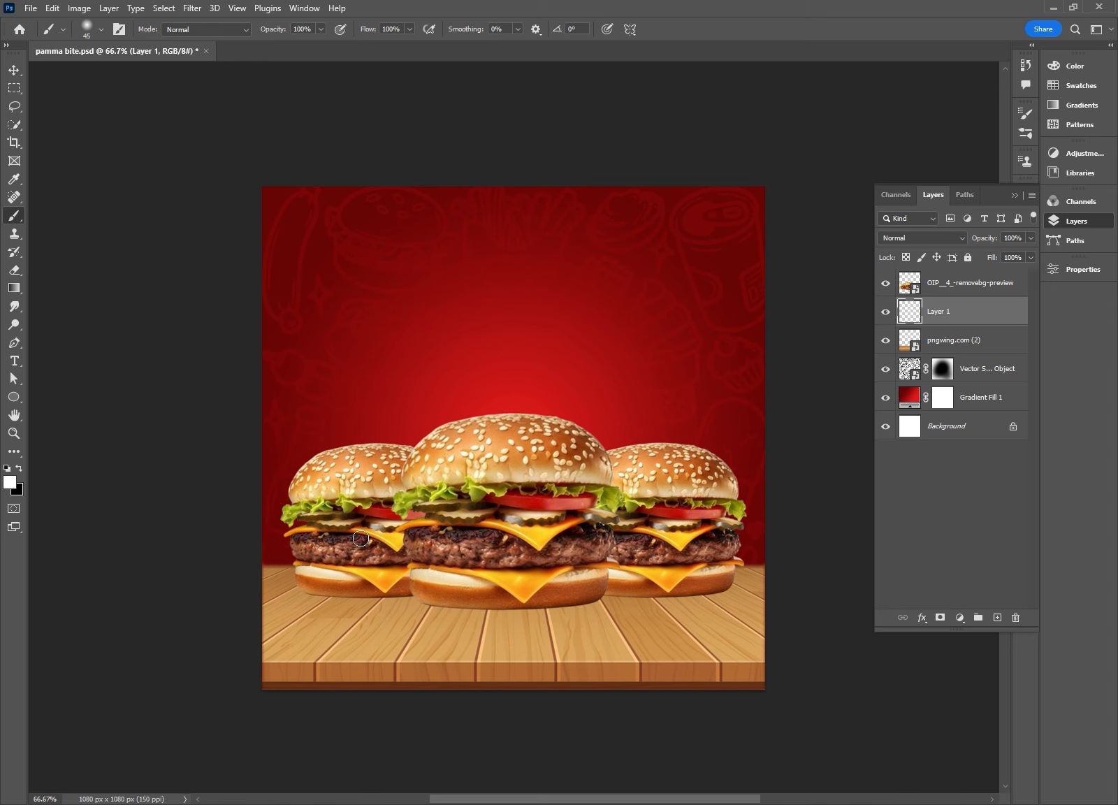
Set the soft brush to 400 px at 0% hardness and flatten its tip into a thin horizontal ellipse.
{"action": "key", "text": "]"}
{"action": "key", "text": "]"}
{"action": "key", "text": "]"}
{"action": "key", "text": "]"}
{"action": "key", "text": "]"}
{"action": "key", "text": "]"}
{"action": "key", "text": "]"}
{"action": "key", "text": "]"}
{"action": "key", "text": "]"}
{"action": "key", "text": "]"}
{"action": "right_click", "coordinate": [382, 459]}
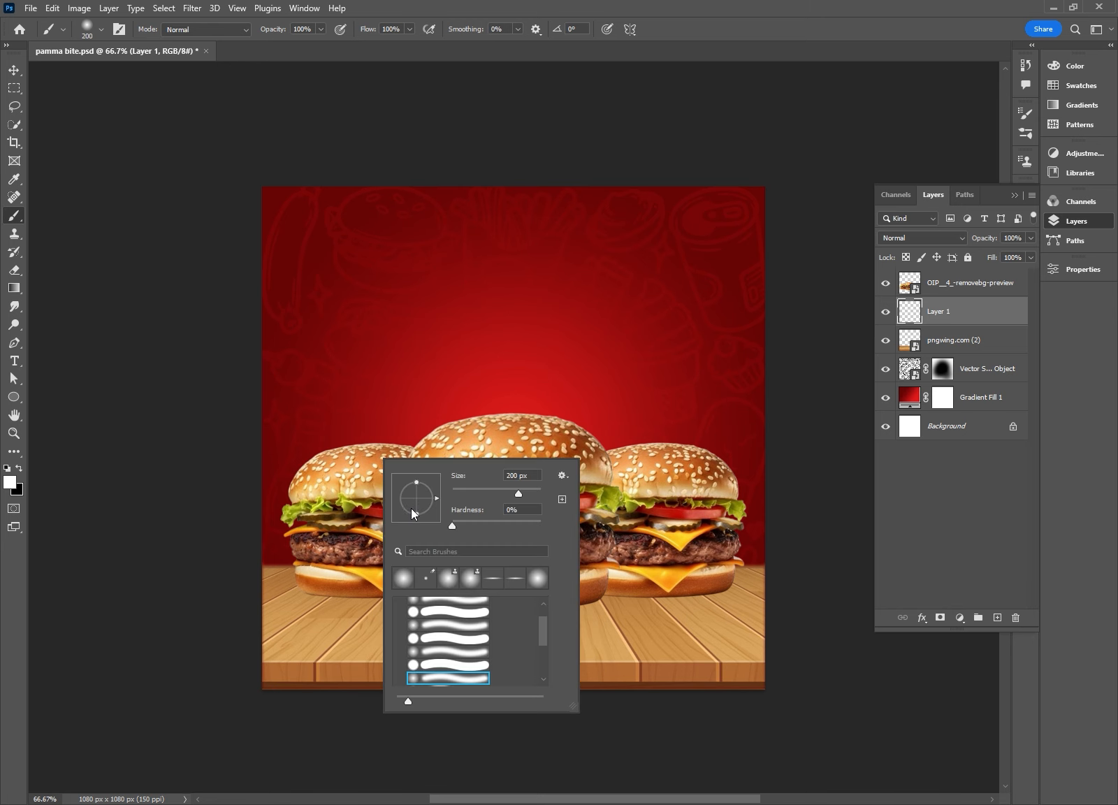
{"action": "left_click_drag", "start_coordinate": [415, 509], "coordinate": [416, 499]}
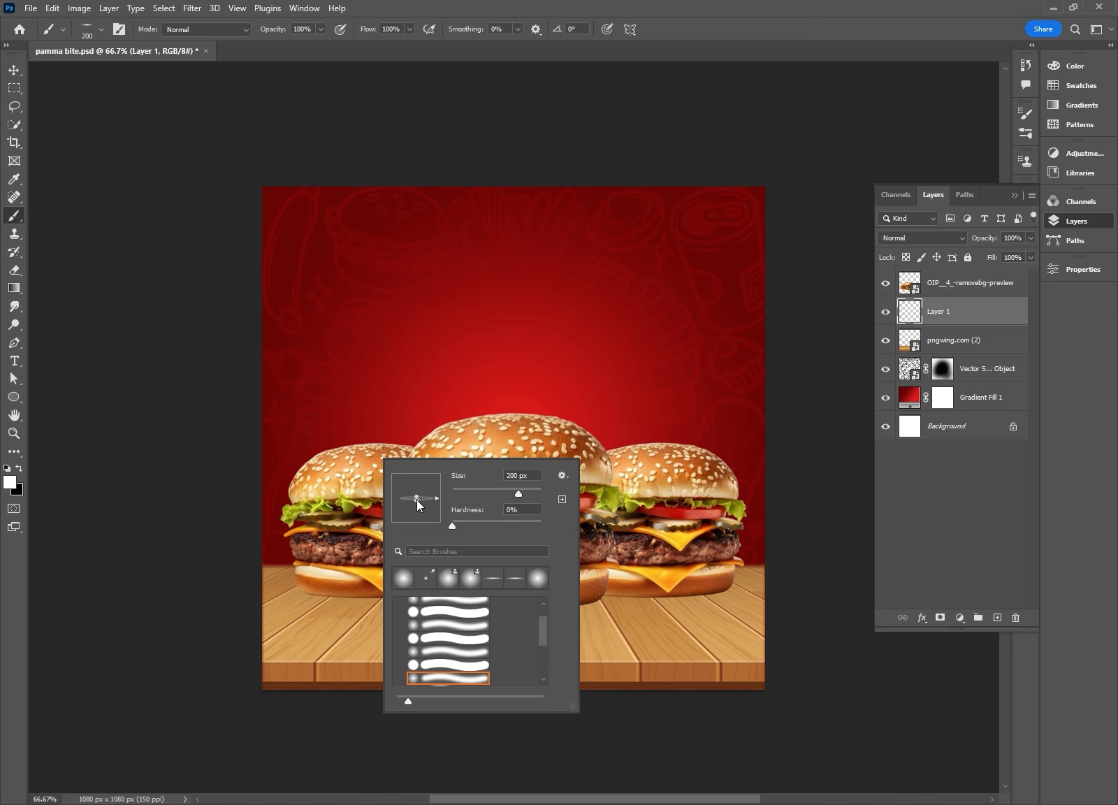
{"action": "left_click", "coordinate": [178, 566]}
{"action": "key", "text": "]"}
{"action": "key", "text": "]"}
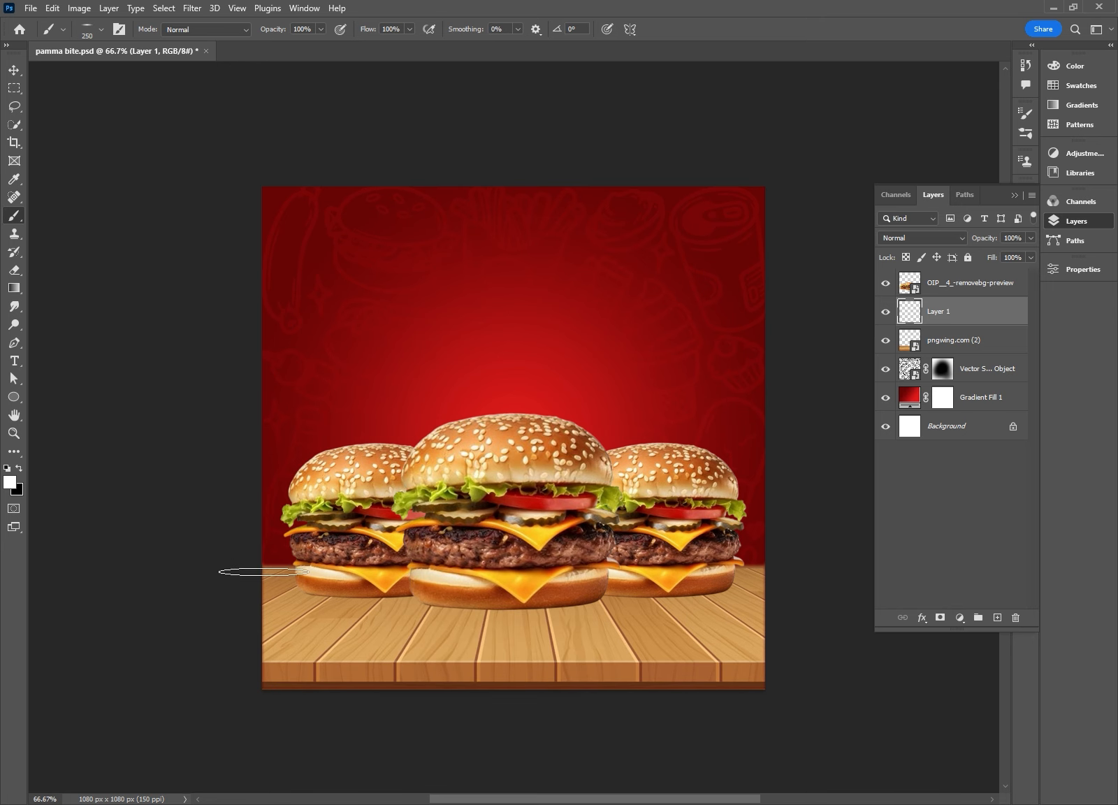
{"action": "key", "text": "bracketright"}
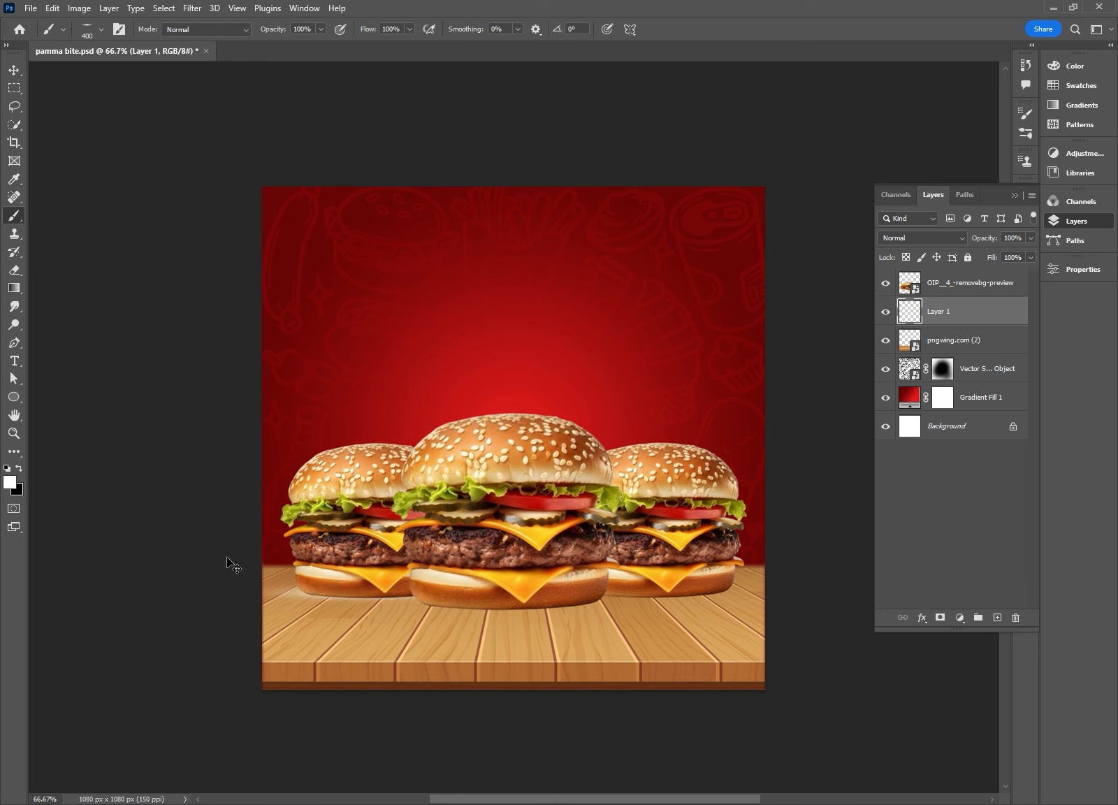
Paint black contact shadows under the three burgers on the new layer, using flattened brush sizes from 400 to 600 px.
{"action": "key", "text": "x"}
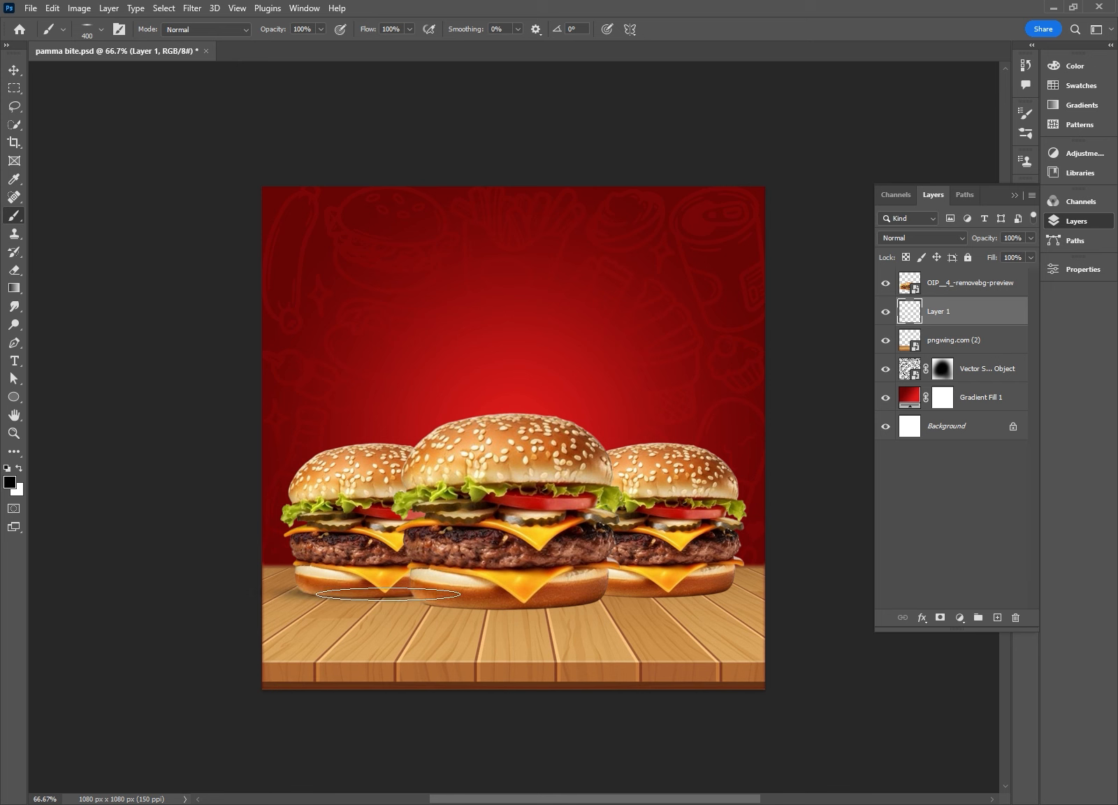
{"action": "left_click_drag", "start_coordinate": [363, 594], "coordinate": [470, 604]}
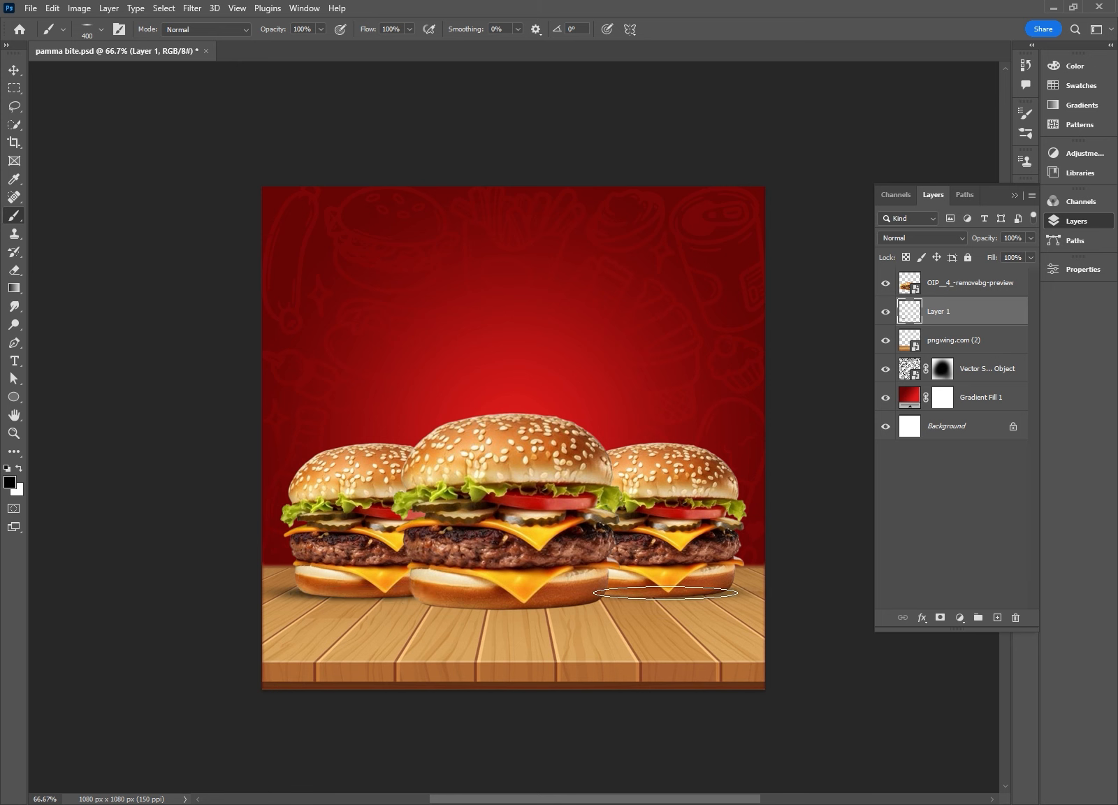
{"action": "key", "text": "bracketright"}
{"action": "key", "text": "bracketright"}
{"action": "key", "text": "bracketright"}
{"action": "key", "text": "bracketright"}
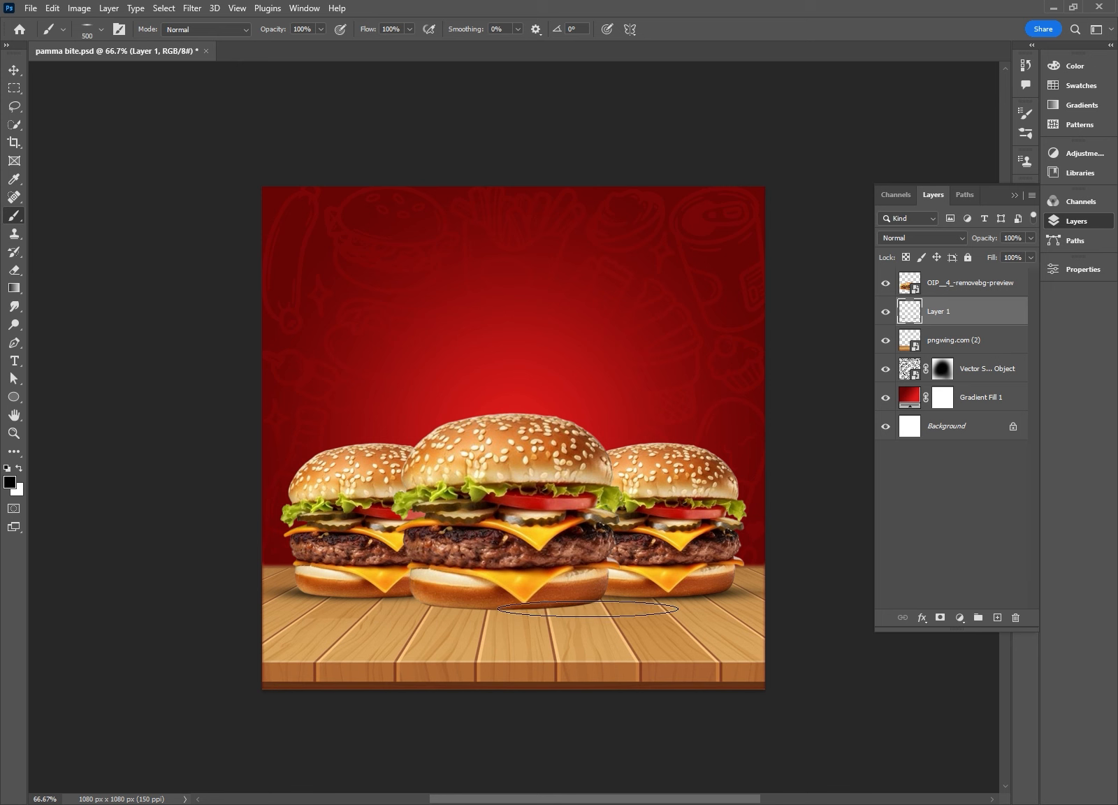
{"action": "key", "text": "bracketleft"}
{"action": "key", "text": "bracketleft"}
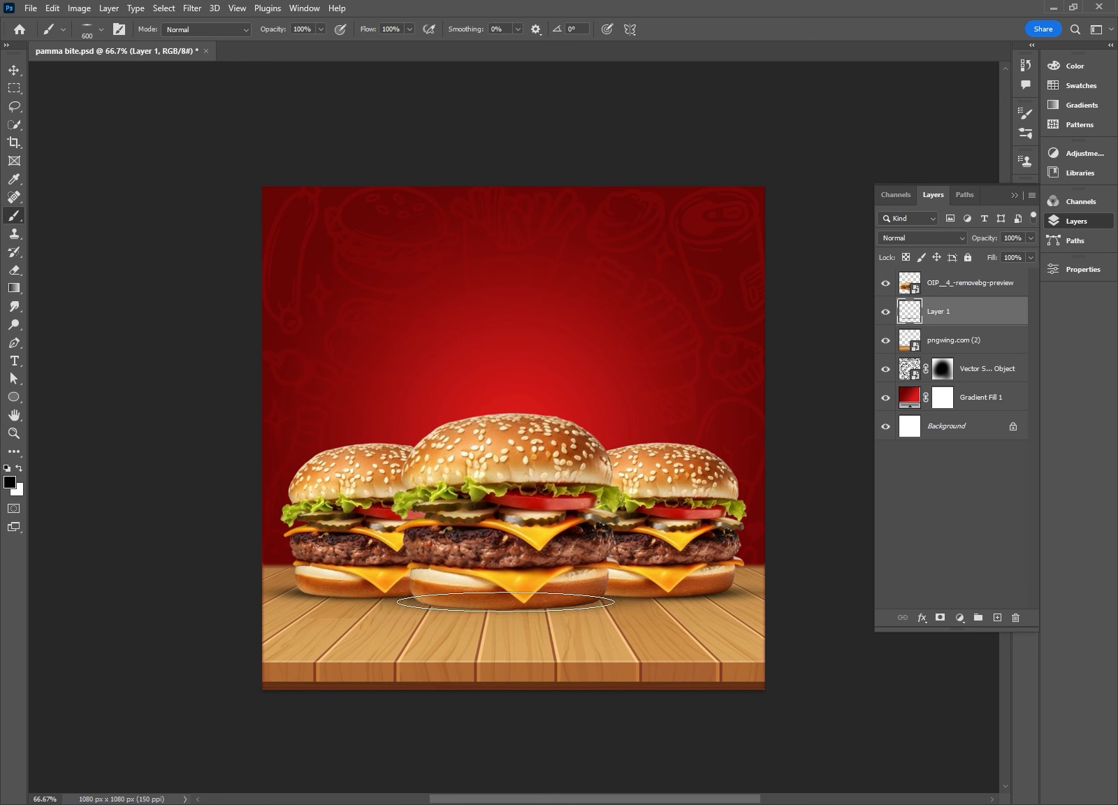
{"action": "key", "text": "bracketleft"}
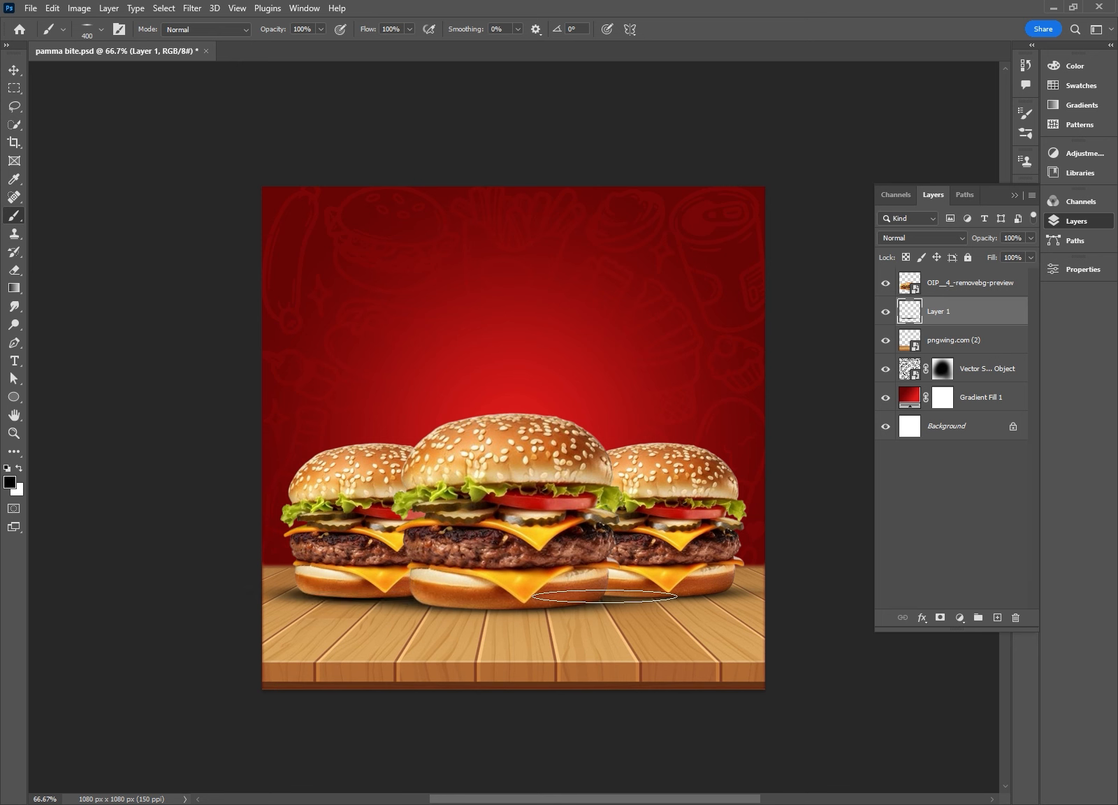
{"action": "key", "text": "bracketleft"}
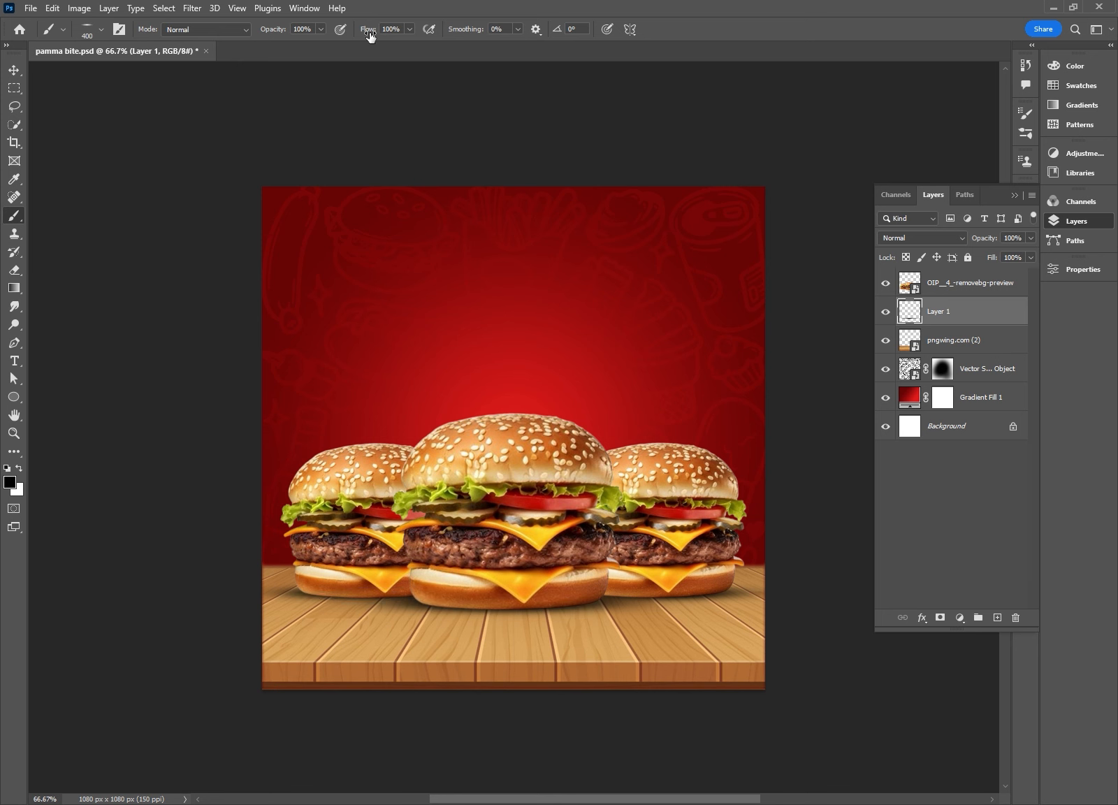
Set the brush to 54% flow and 300 px for refining the burgers' shadows.
{"action": "left_click_drag", "start_coordinate": [370, 35], "coordinate": [342, 44]}
{"action": "key", "text": "bracketleft"}
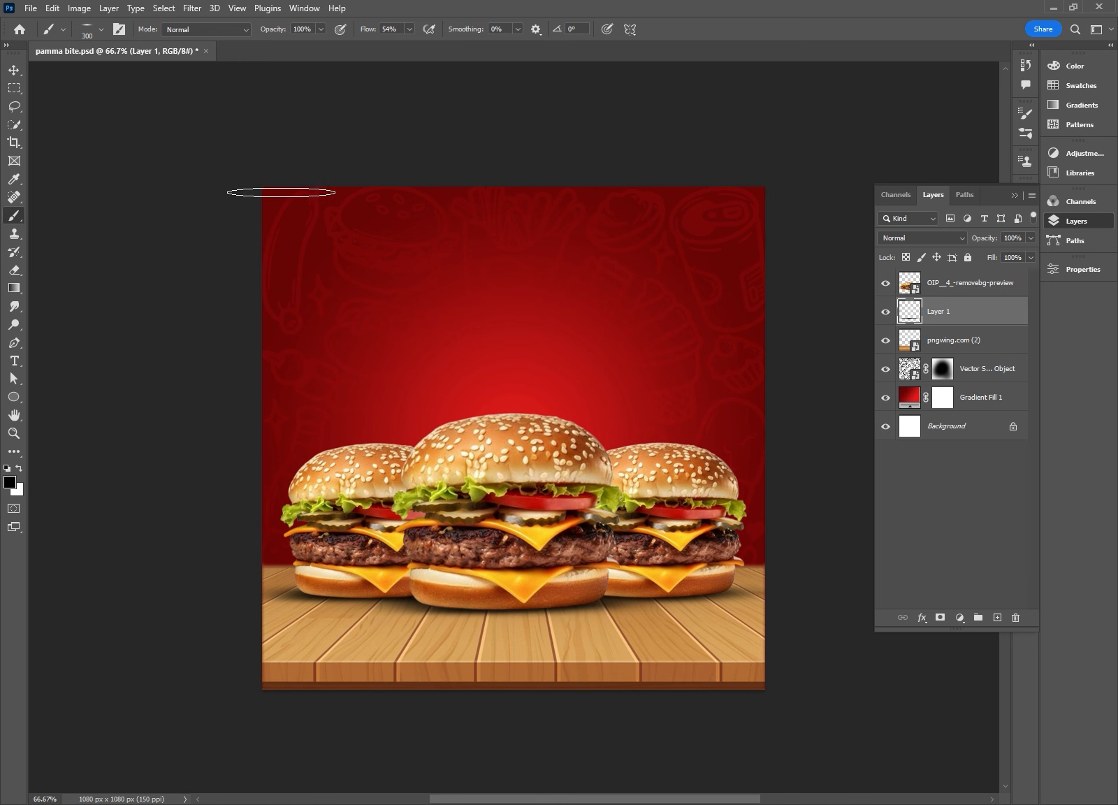
{"action": "left_click", "coordinate": [10, 68]}
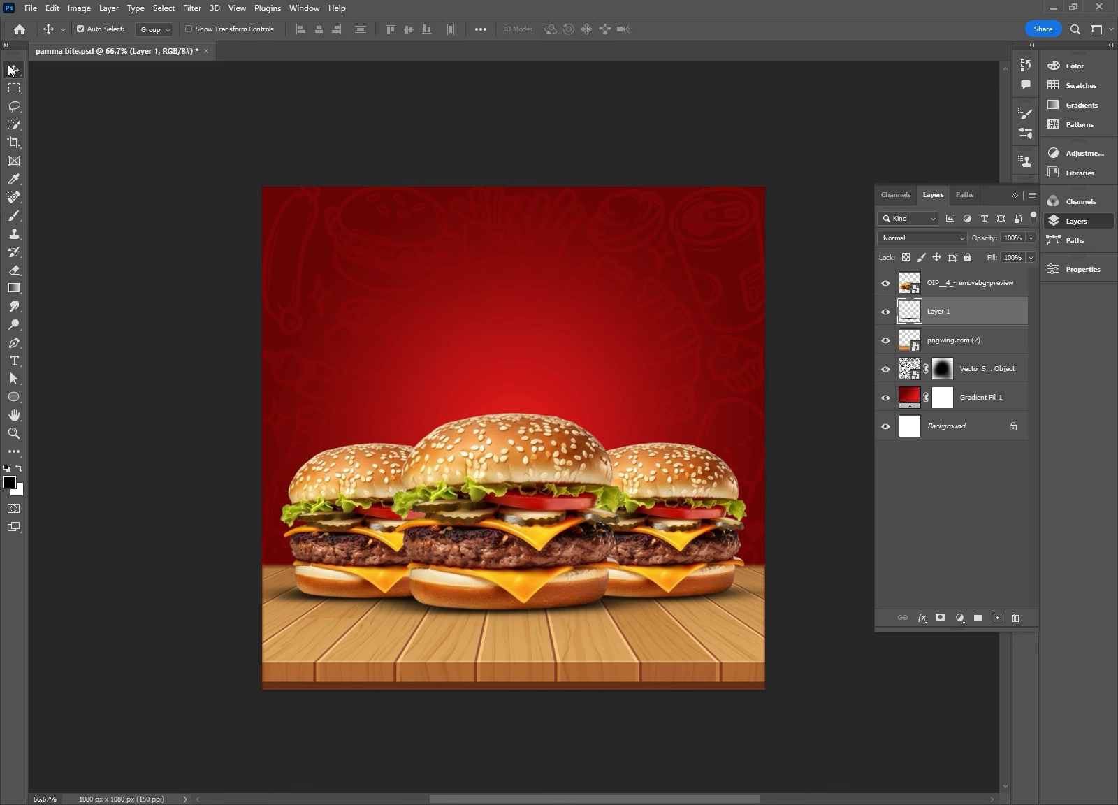
Add a Levels adjustment clipped to the burger layer, with the black input level at 21 and the brighter tones adjusted.
{"action": "left_click", "coordinate": [966, 290]}
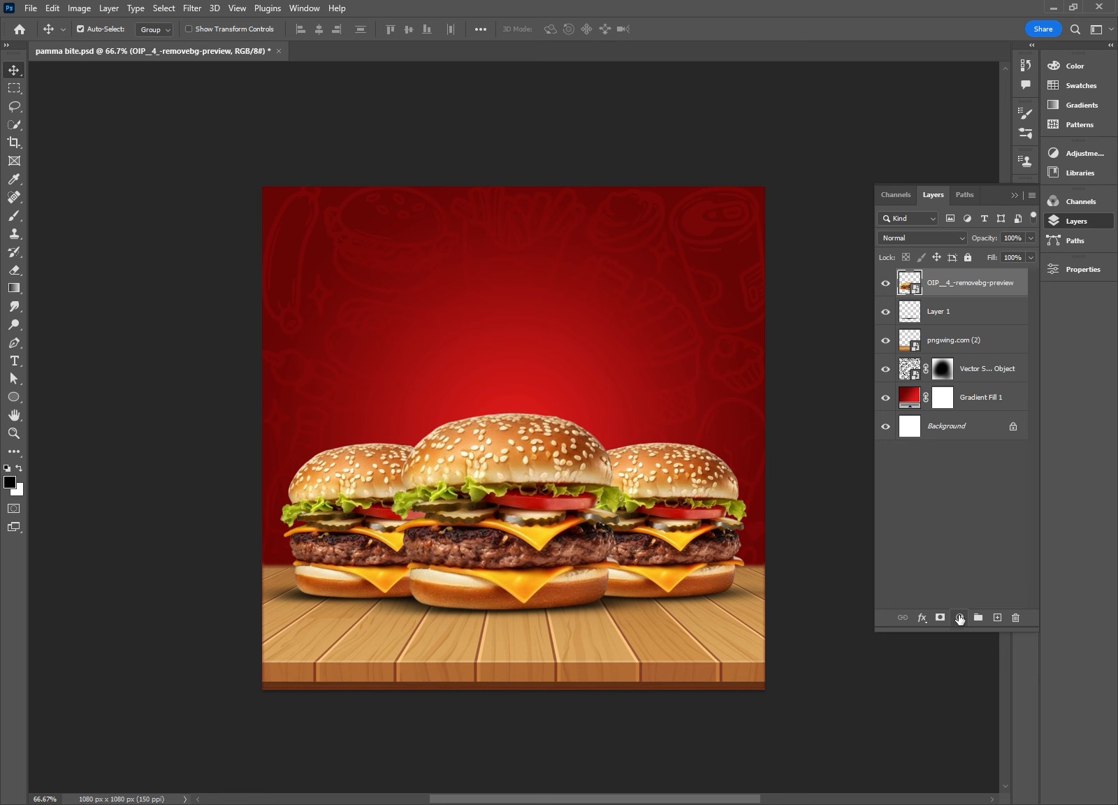
{"action": "left_click", "coordinate": [960, 619]}
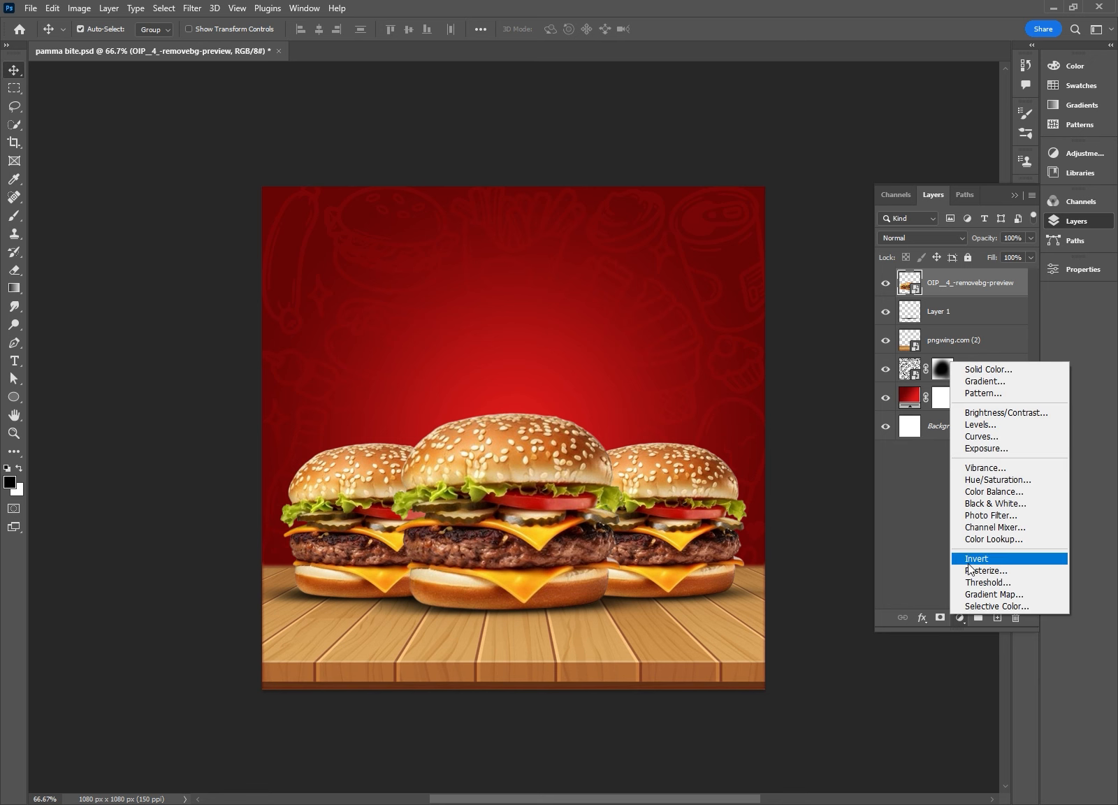
{"action": "left_click", "coordinate": [995, 425]}
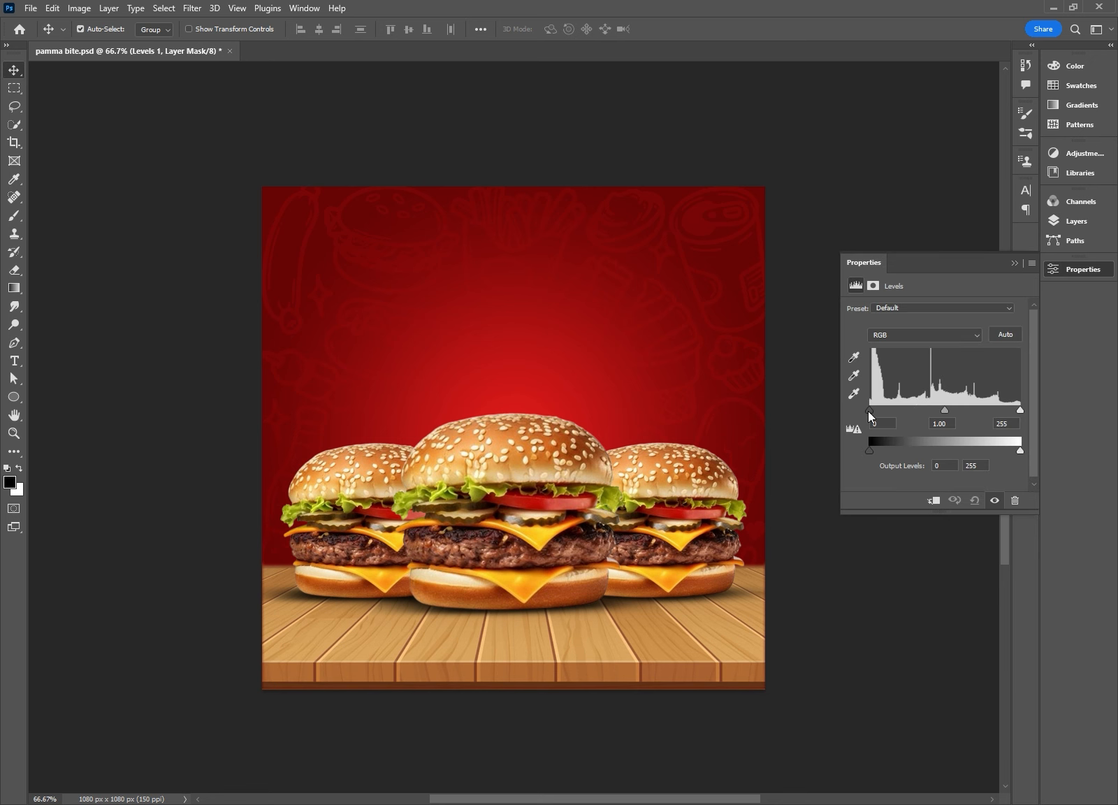
{"action": "left_click_drag", "start_coordinate": [869, 411], "coordinate": [882, 411]}
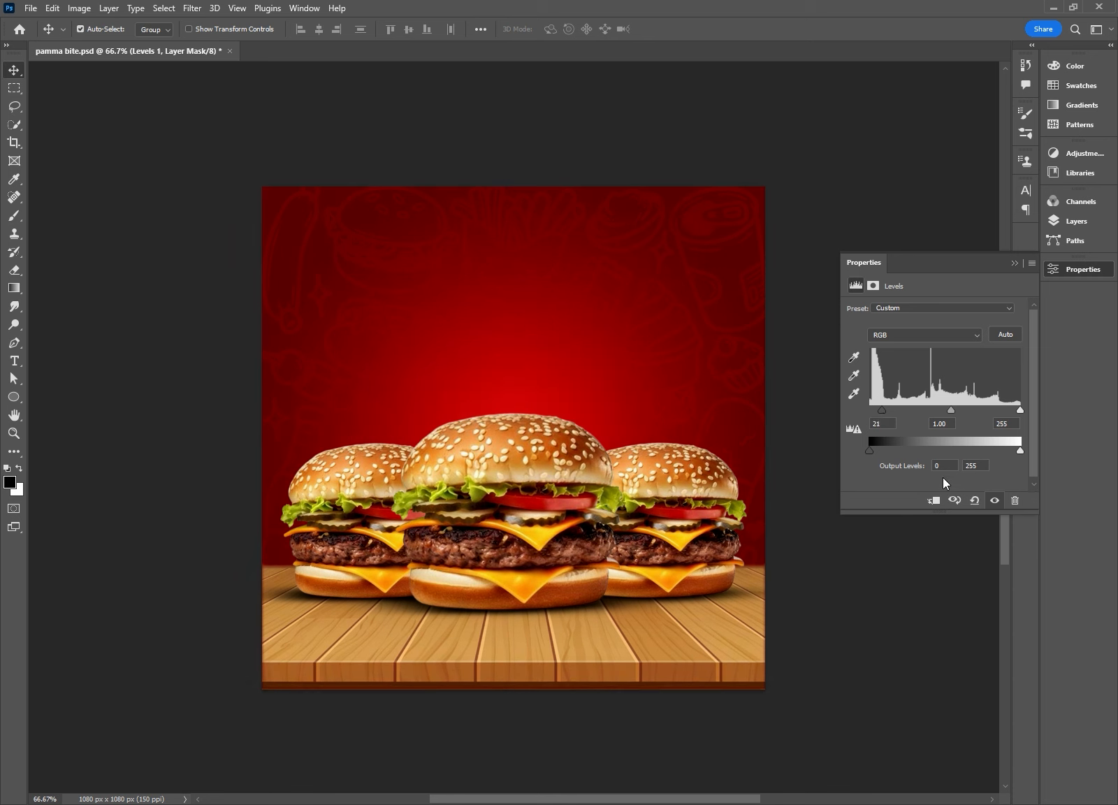
{"action": "left_click_drag", "start_coordinate": [954, 411], "coordinate": [1007, 411]}
{"action": "left_click", "coordinate": [1013, 264]}
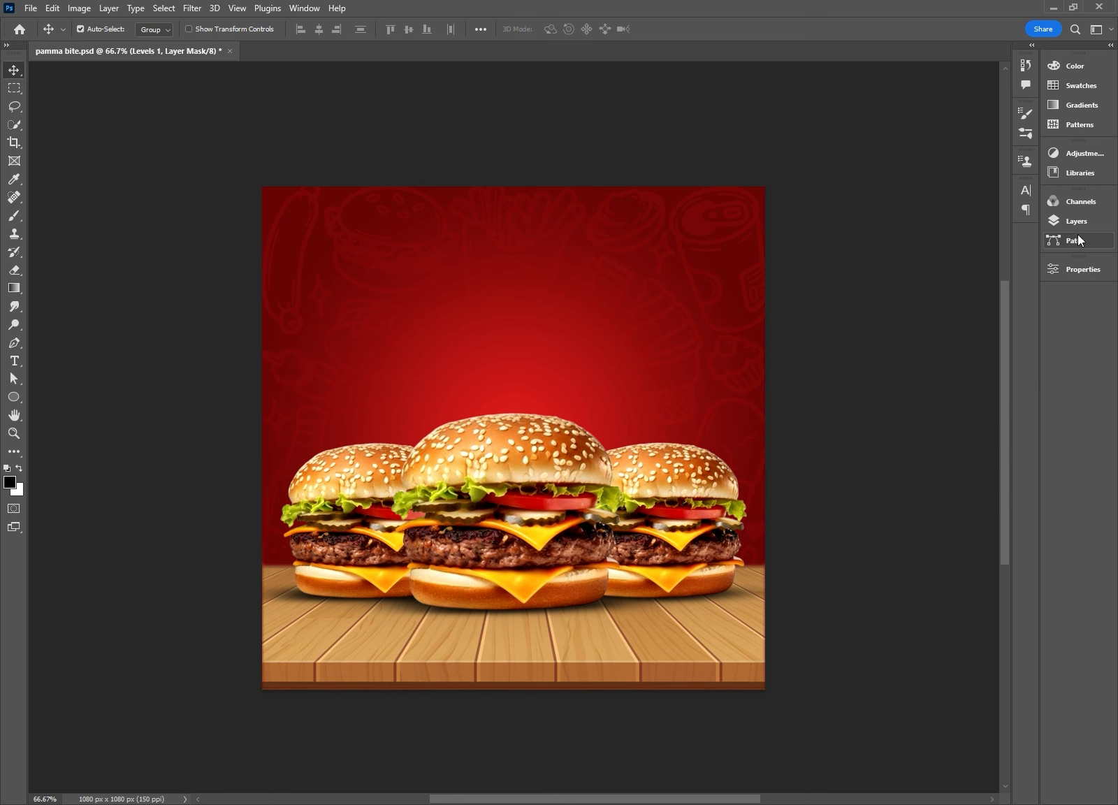
Add a Color Balance adjustment clipped to the burger layer with the midtones' Cyan–Red value at +8.
{"action": "left_click", "coordinate": [1077, 222]}
{"action": "left_click", "coordinate": [960, 618]}
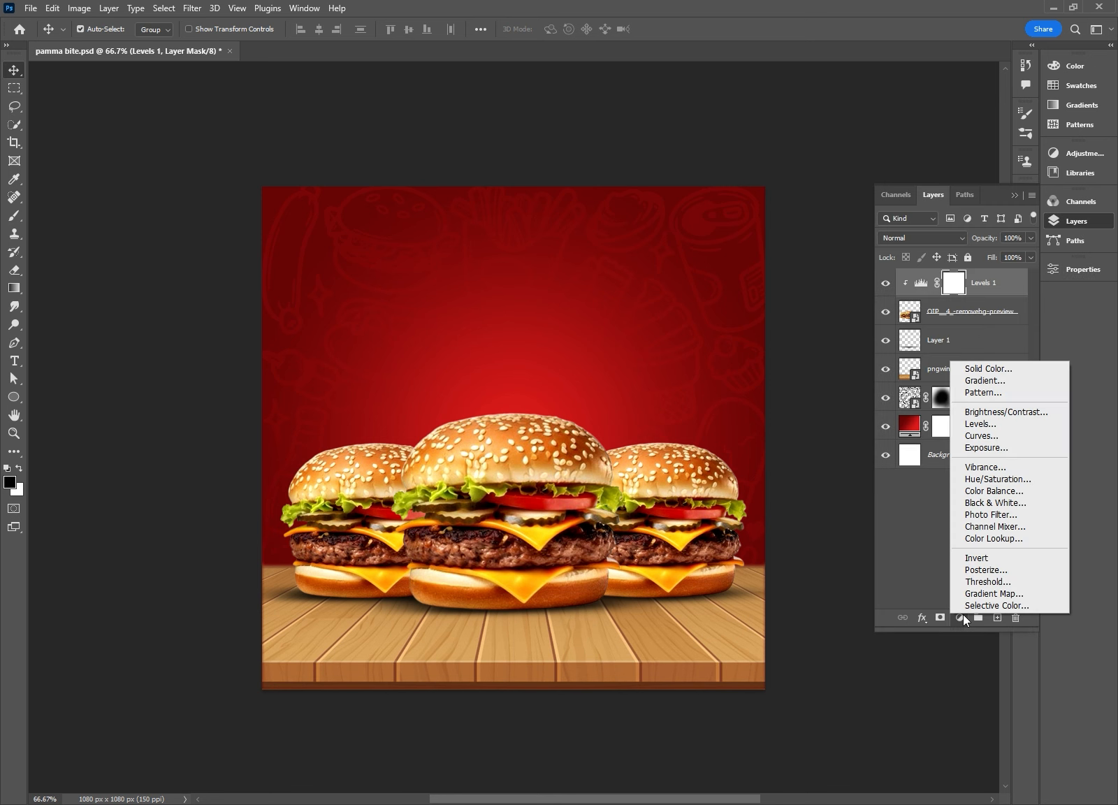
{"action": "left_click", "coordinate": [995, 491]}
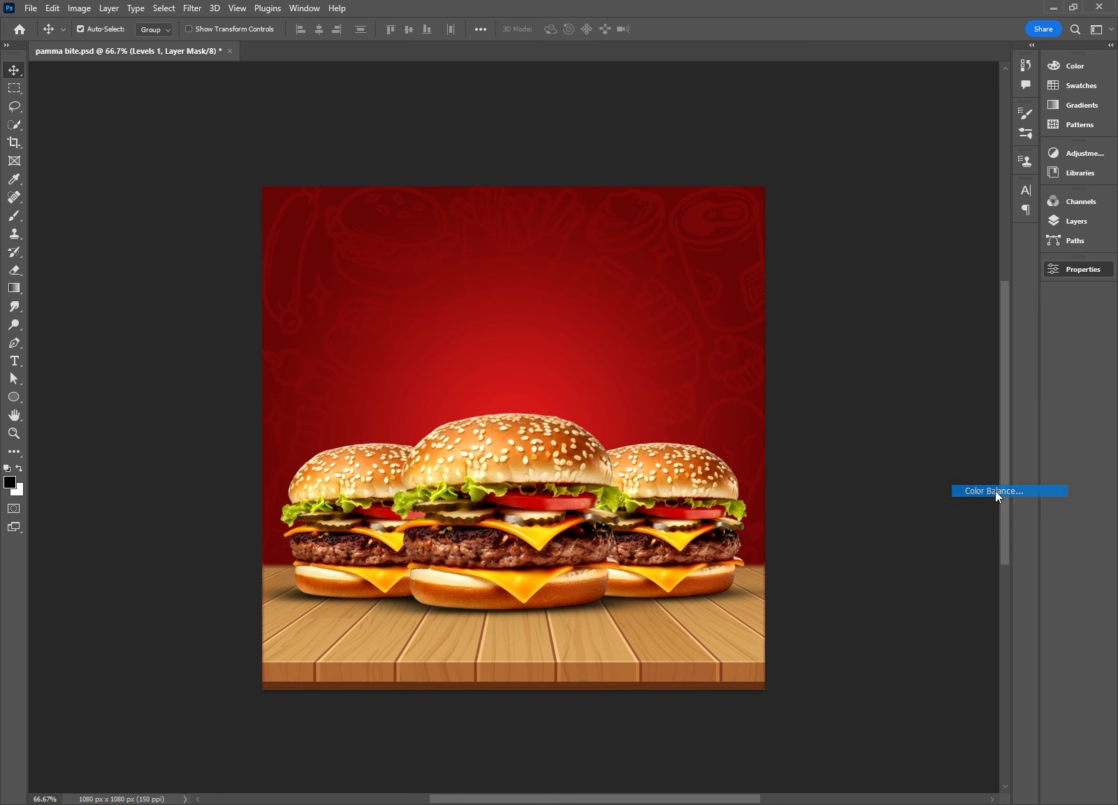
{"action": "left_click_drag", "start_coordinate": [922, 344], "coordinate": [923, 344]}
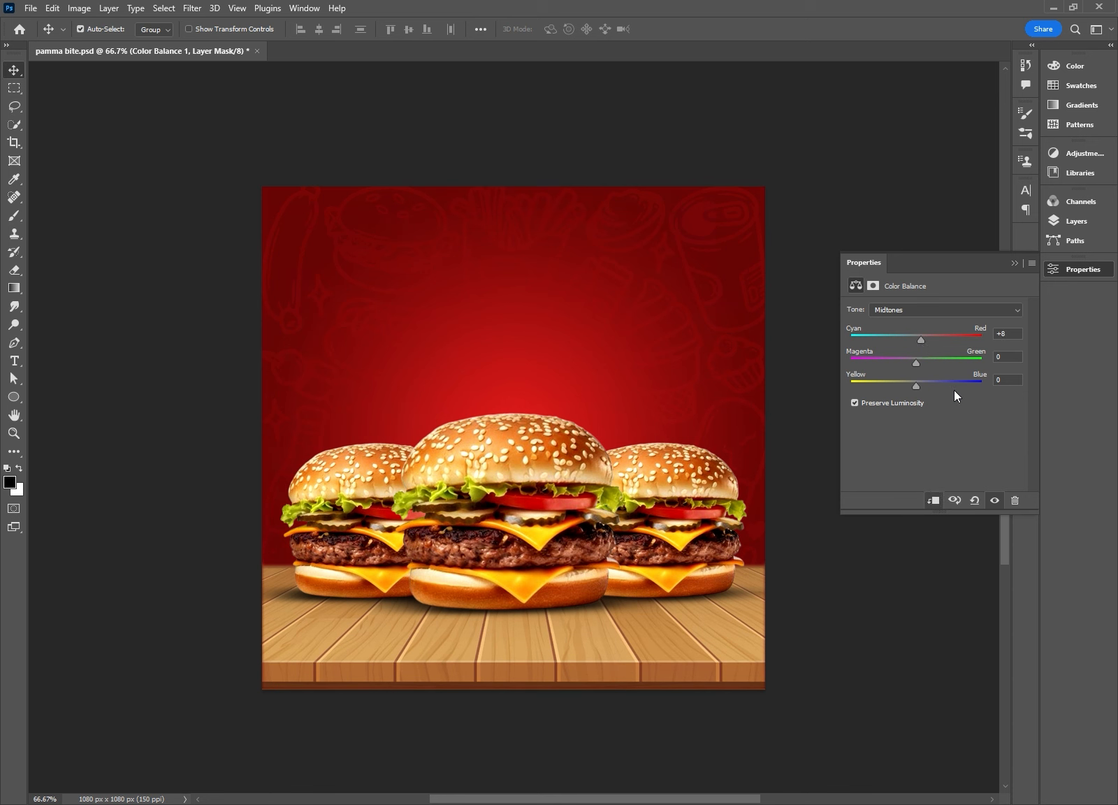
Shift the Color Balance shadows slightly toward red and set the highlights' Cyan–Red value to +6.
{"action": "left_click", "coordinate": [950, 312]}
{"action": "left_click", "coordinate": [938, 323]}
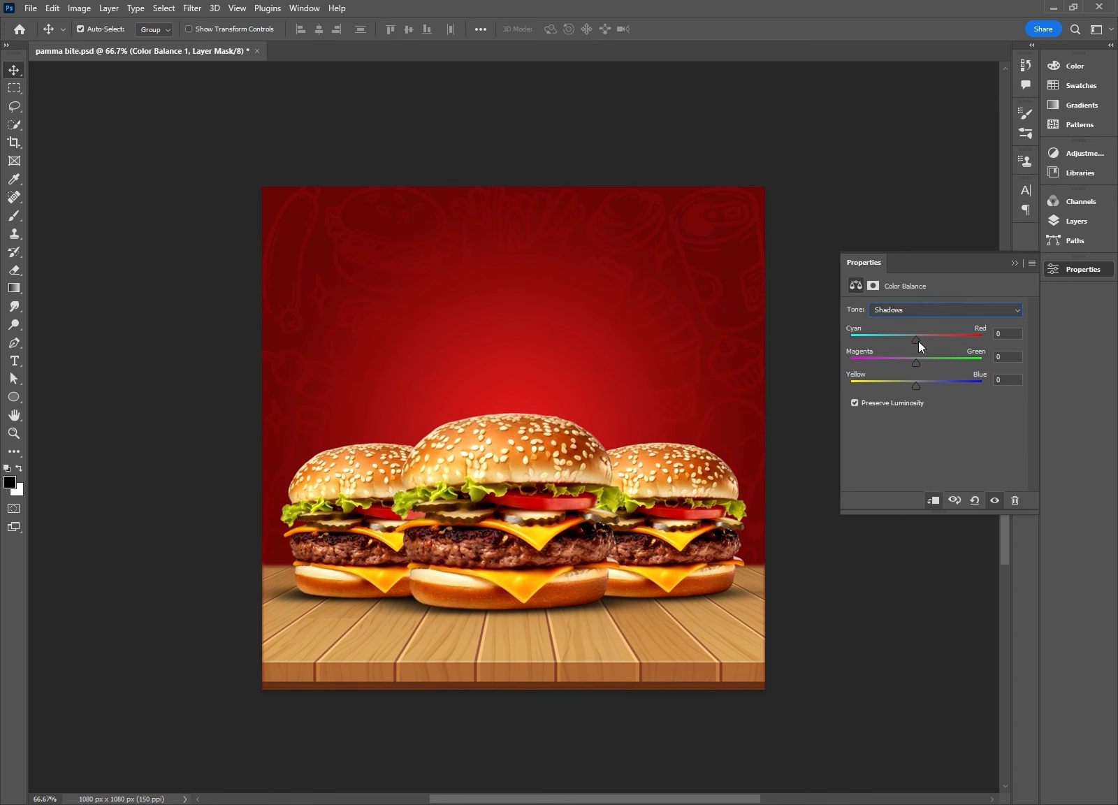
{"action": "left_click_drag", "start_coordinate": [918, 341], "coordinate": [922, 341]}
{"action": "left_click", "coordinate": [929, 311]}
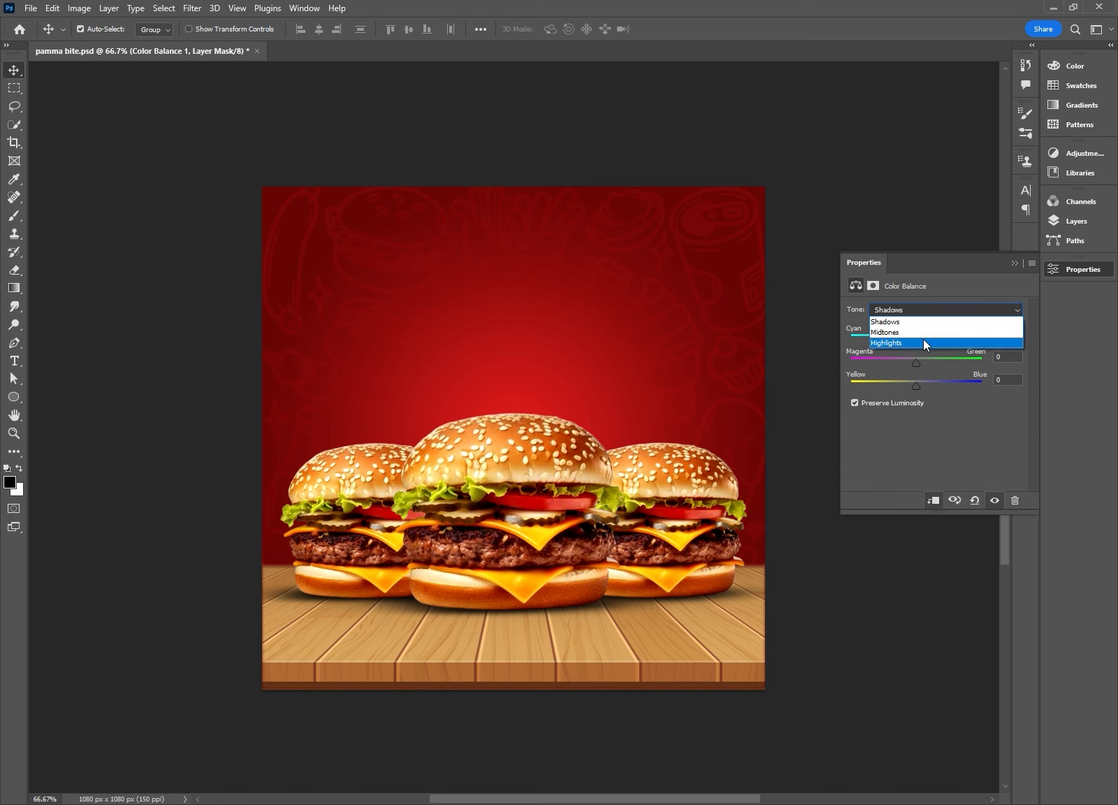
{"action": "left_click", "coordinate": [909, 344]}
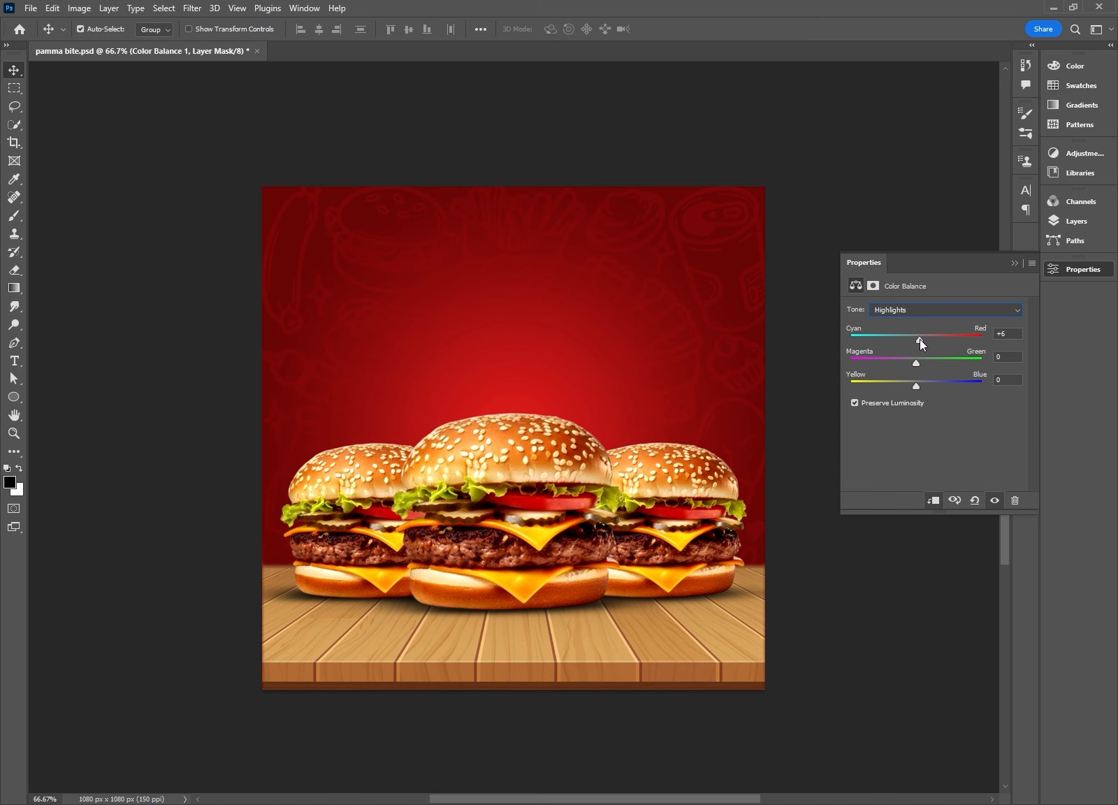
{"action": "left_click", "coordinate": [1013, 265]}
Create a new layer on top and restore the flattened soft brush to a round tip at 800 px and 0% hardness.
{"action": "left_click", "coordinate": [1067, 220]}
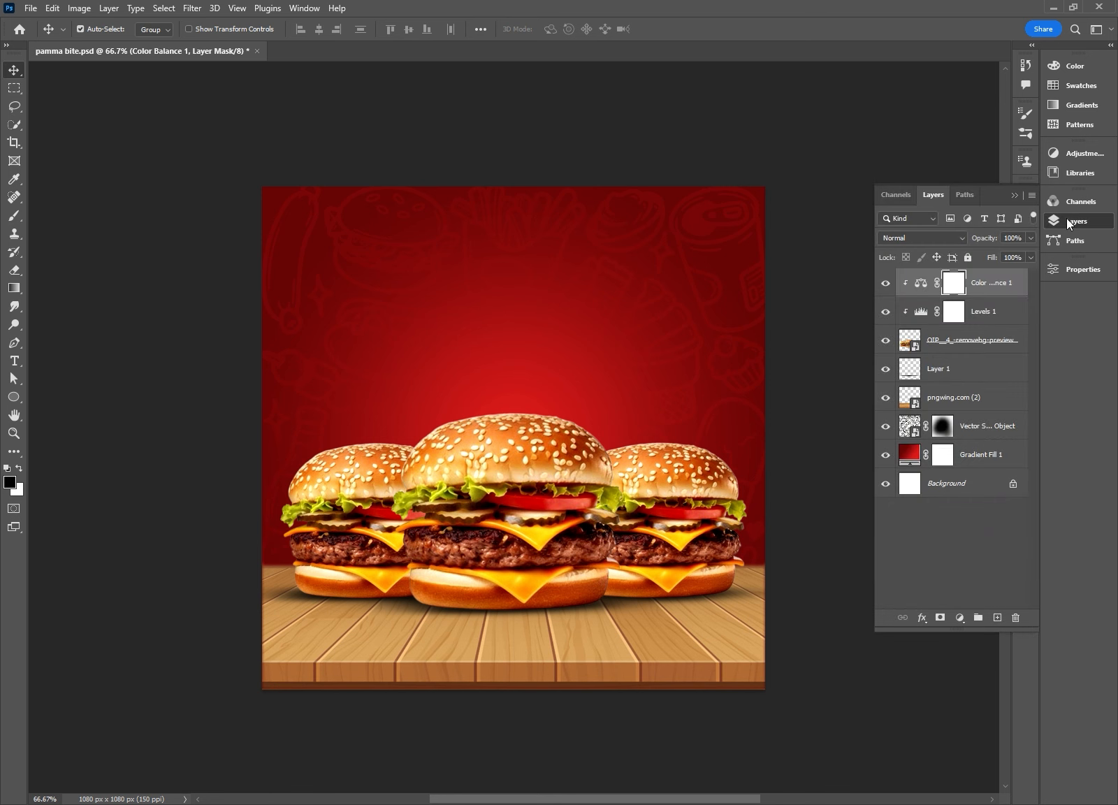
{"action": "left_click", "coordinate": [998, 618]}
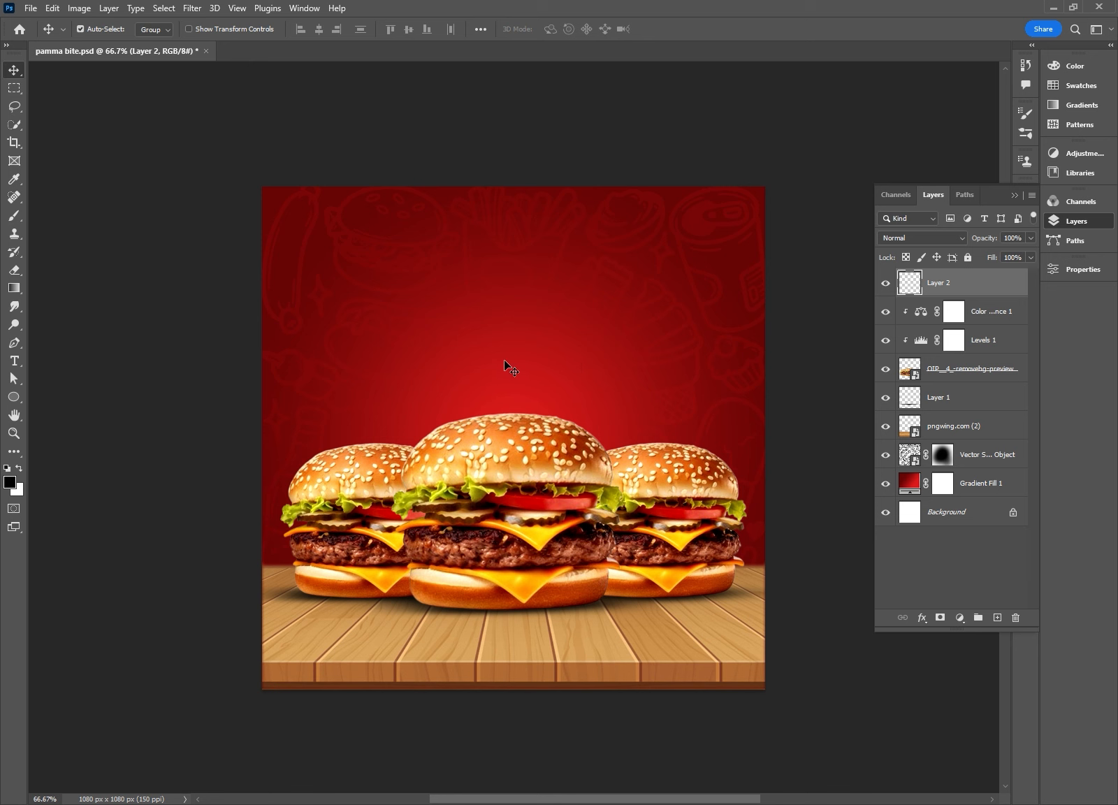
{"action": "key", "text": "b"}
{"action": "right_click", "coordinate": [413, 325]}
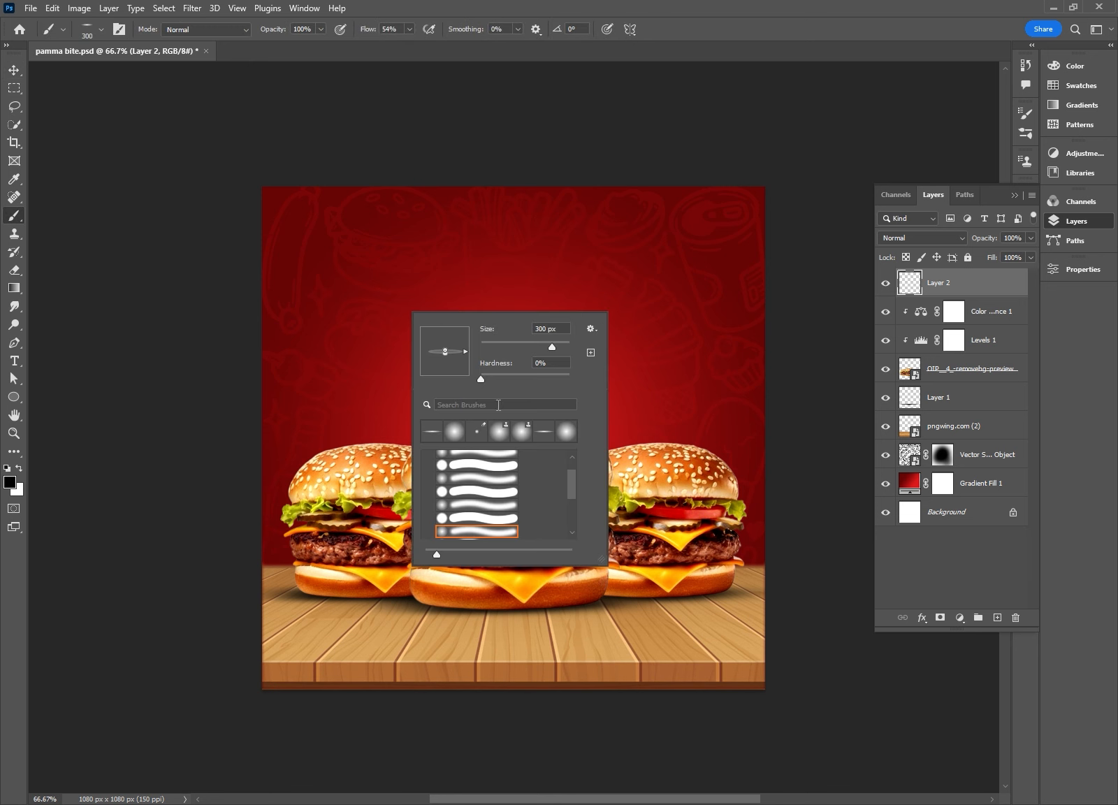
{"action": "left_click_drag", "start_coordinate": [445, 360], "coordinate": [492, 374]}
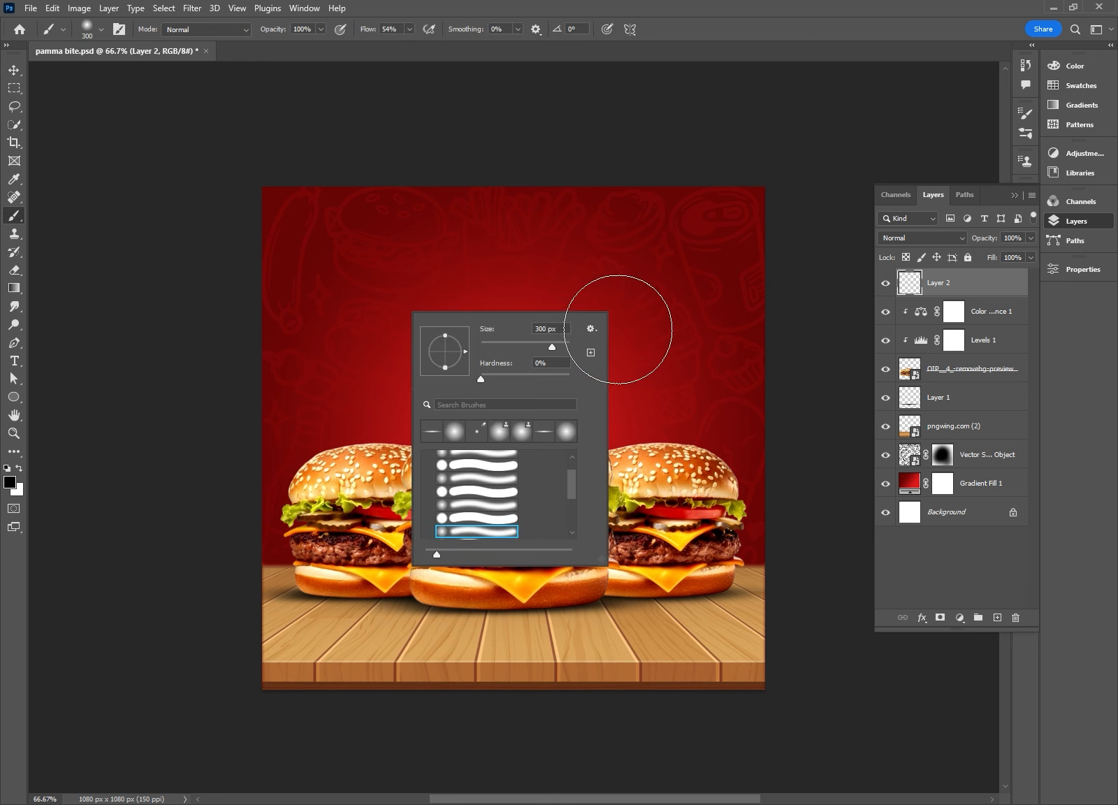
{"action": "left_click", "coordinate": [136, 169]}
{"action": "key", "text": "bracketright"}
{"action": "key", "text": "bracketright"}
{"action": "key", "text": "bracketright"}
{"action": "key", "text": "bracketright"}
{"action": "key", "text": "bracketright"}
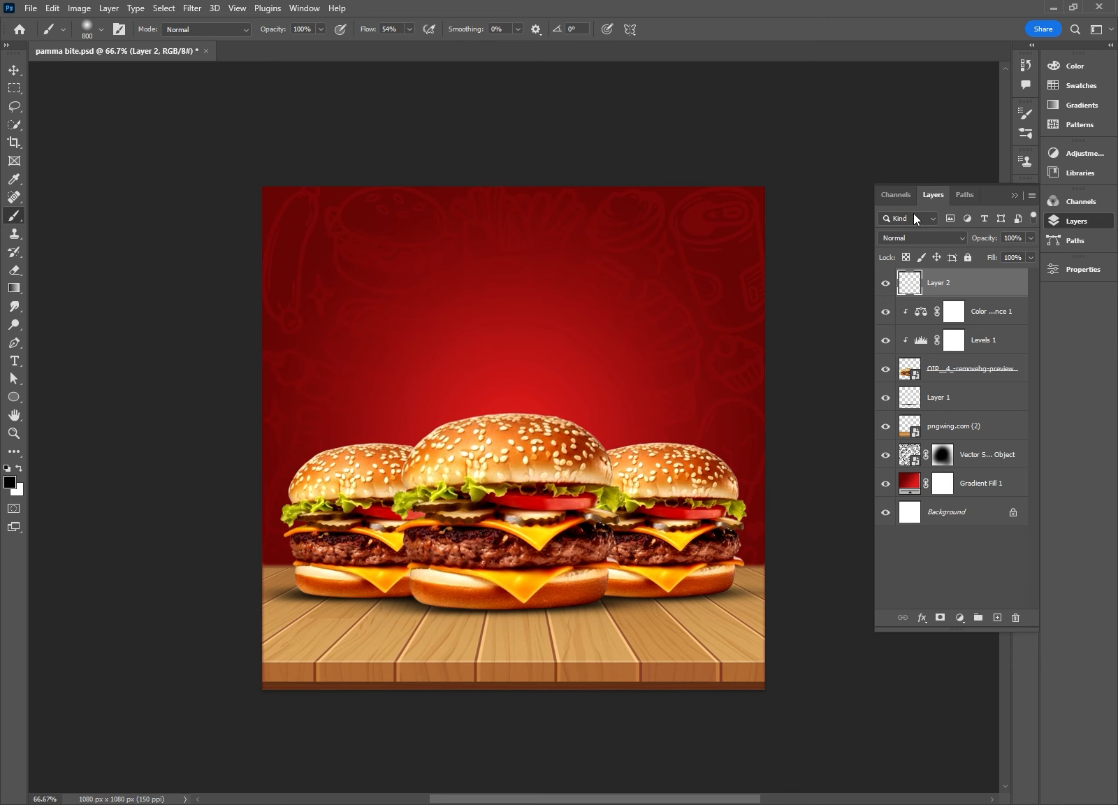
Paint a soft black vignette around the canvas edges on the new layer with the 800 px brush.
{"action": "mouse_move", "coordinate": [241, 170]}
{"action": "left_mouse_down"}
{"action": "mouse_move", "coordinate": [225, 195]}
{"action": "mouse_move", "coordinate": [221, 287]}
{"action": "mouse_move", "coordinate": [176, 421]}
{"action": "mouse_move", "coordinate": [183, 580]}
{"action": "mouse_move", "coordinate": [146, 660]}
{"action": "mouse_move", "coordinate": [228, 671]}
{"action": "mouse_move", "coordinate": [289, 730]}
{"action": "mouse_move", "coordinate": [354, 711]}
{"action": "mouse_move", "coordinate": [650, 714]}
{"action": "mouse_move", "coordinate": [542, 725]}
{"action": "mouse_move", "coordinate": [674, 710]}
{"action": "mouse_move", "coordinate": [700, 696]}
{"action": "mouse_move", "coordinate": [762, 565]}
{"action": "mouse_move", "coordinate": [759, 289]}
{"action": "left_mouse_up"}
{"action": "key", "text": "bracketleft"}
{"action": "key", "text": "bracketleft"}
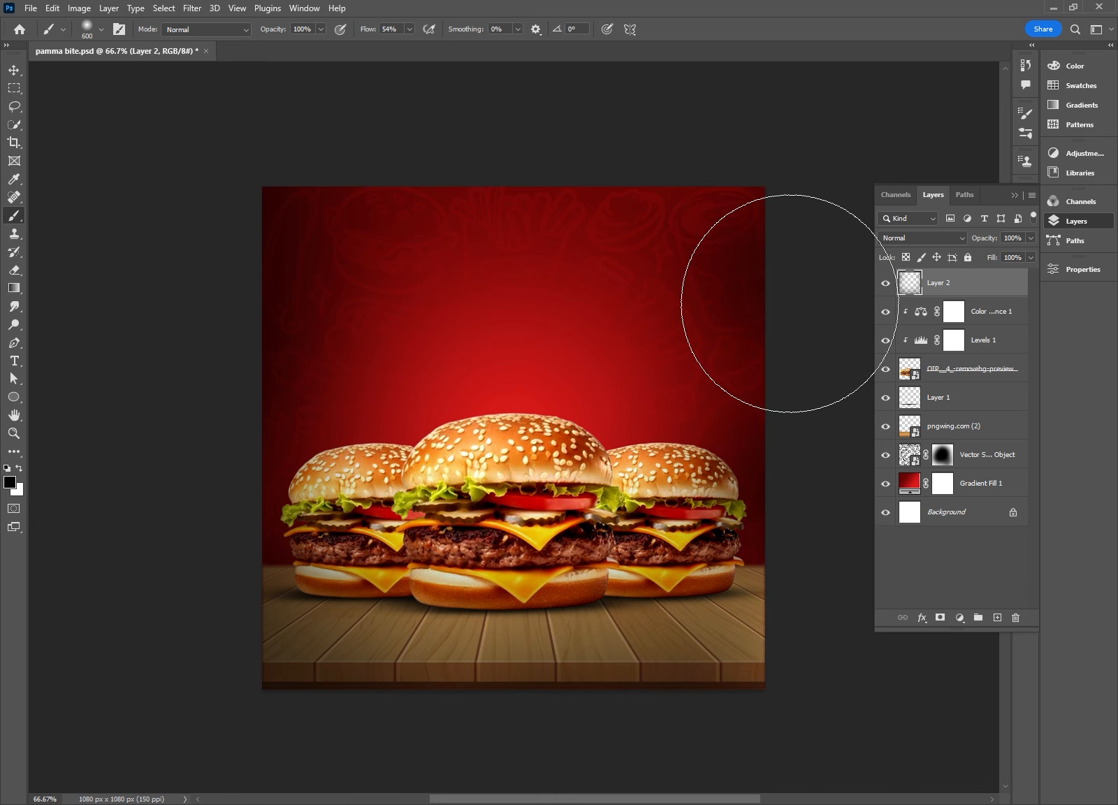
{"action": "key", "text": "bracketright"}
{"action": "key", "text": "bracketright"}
{"action": "mouse_move", "coordinate": [784, 307]}
{"action": "left_mouse_down"}
{"action": "mouse_move", "coordinate": [774, 200]}
{"action": "mouse_move", "coordinate": [573, 113]}
{"action": "mouse_move", "coordinate": [340, 133]}
{"action": "mouse_move", "coordinate": [283, 110]}
{"action": "left_mouse_up"}
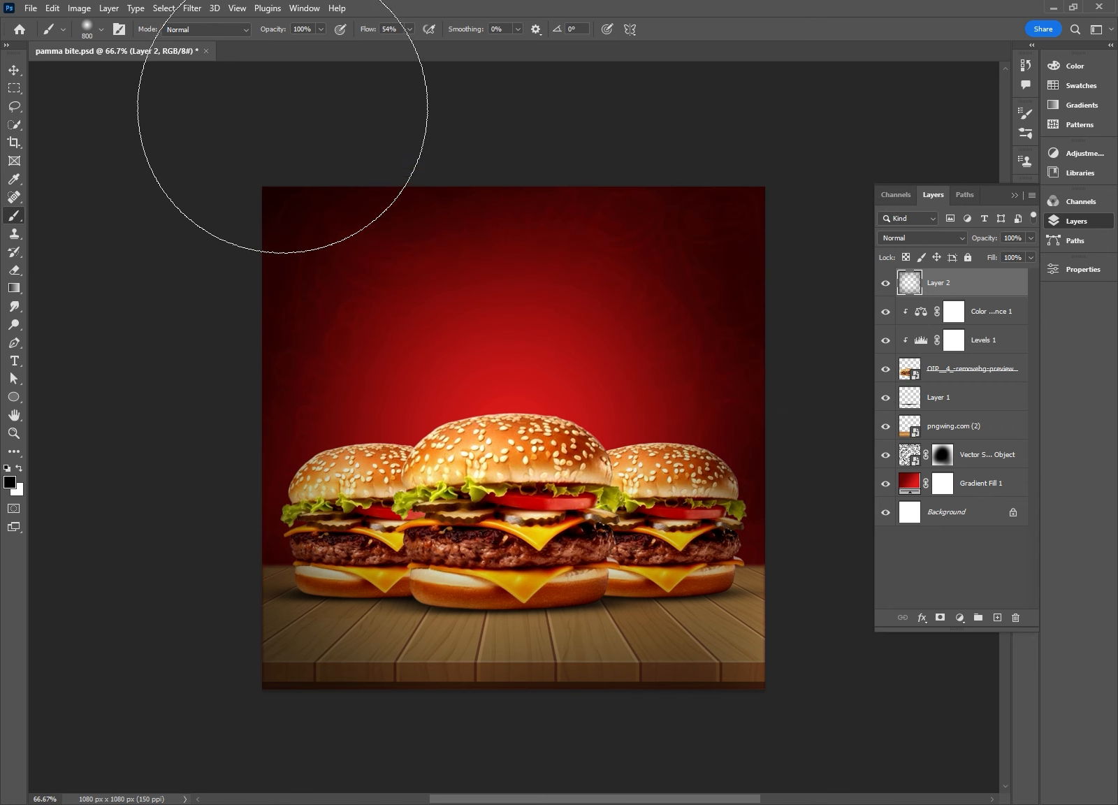
Set the vignette layer's blend mode to Overlay and its opacity to 83%.
{"action": "left_click", "coordinate": [943, 237]}
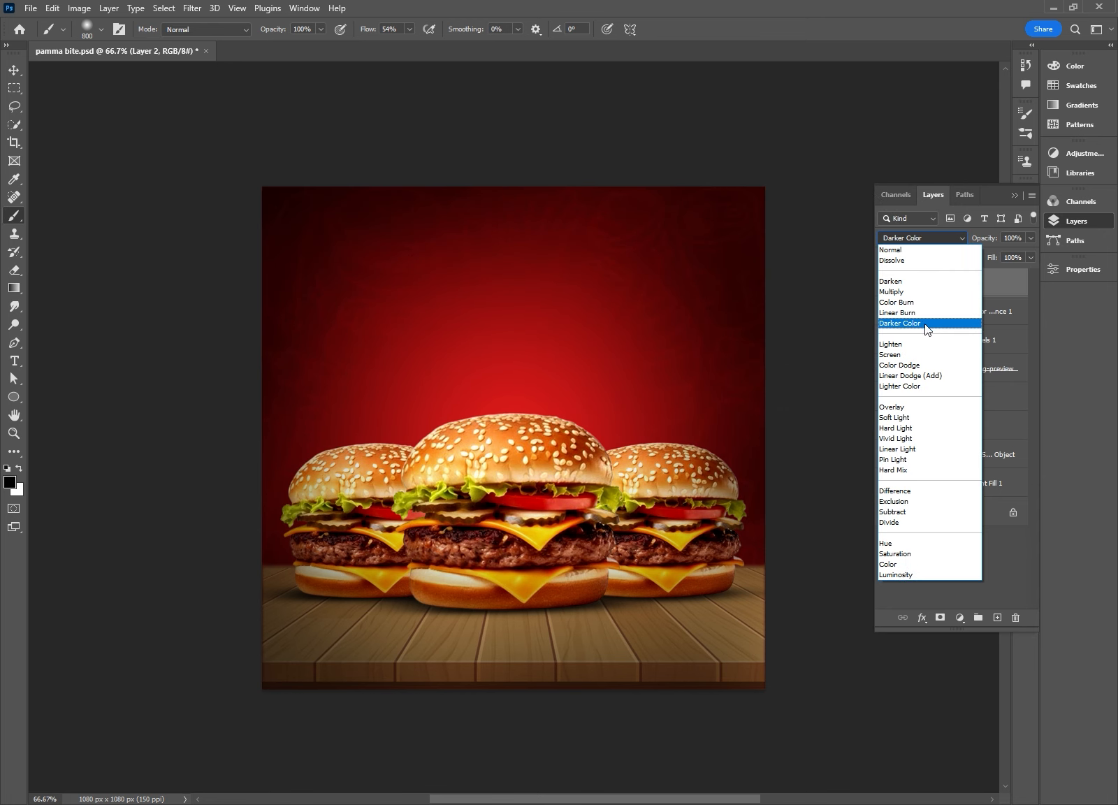
{"action": "left_click", "coordinate": [903, 409]}
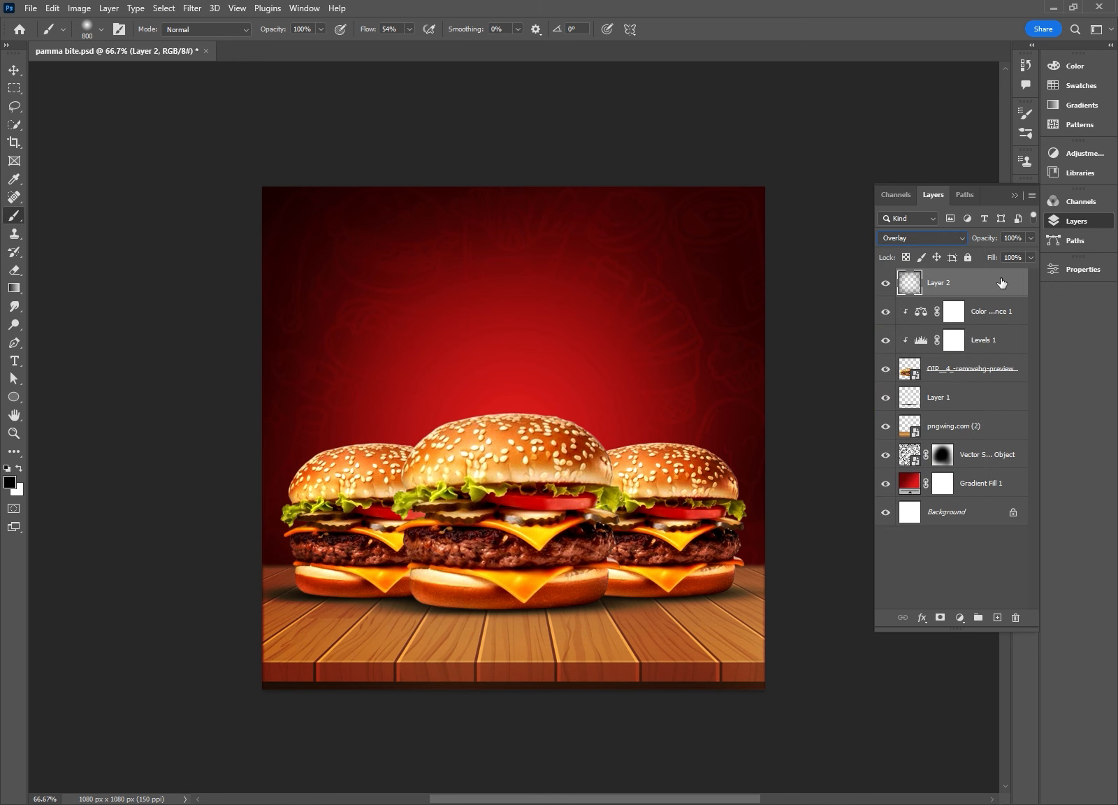
{"action": "left_click_drag", "start_coordinate": [985, 242], "coordinate": [977, 255]}
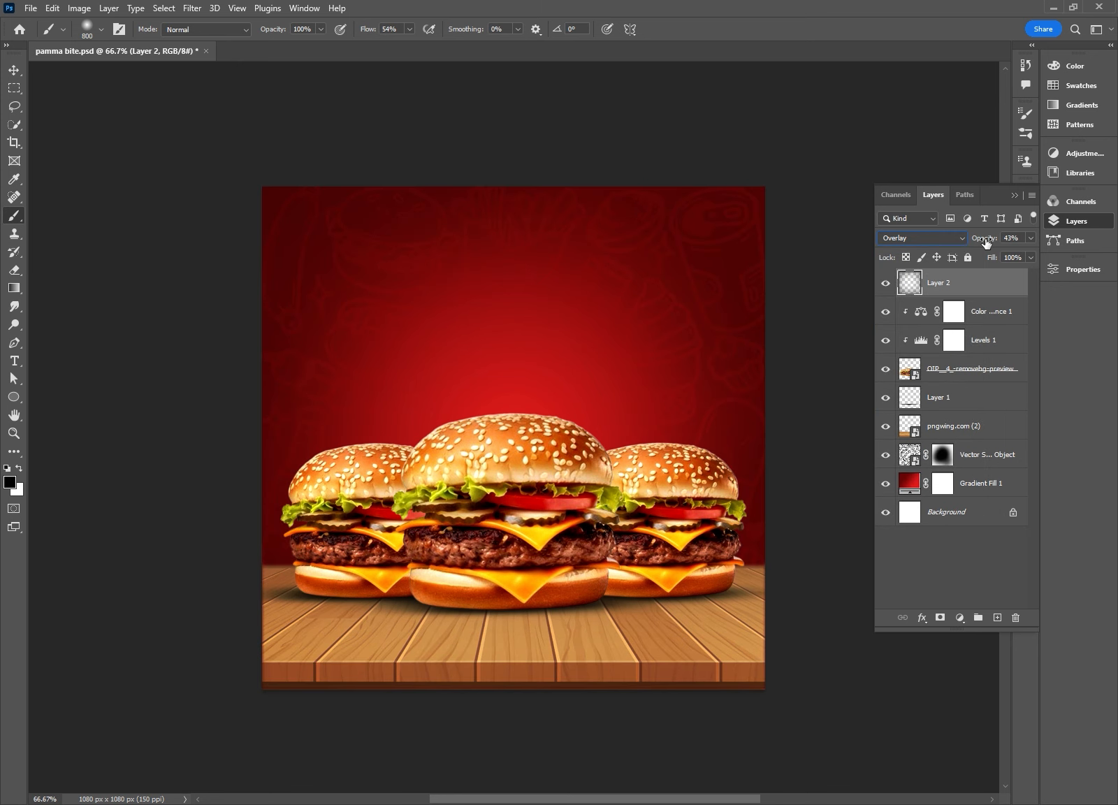
{"action": "left_click_drag", "start_coordinate": [986, 241], "coordinate": [991, 242]}
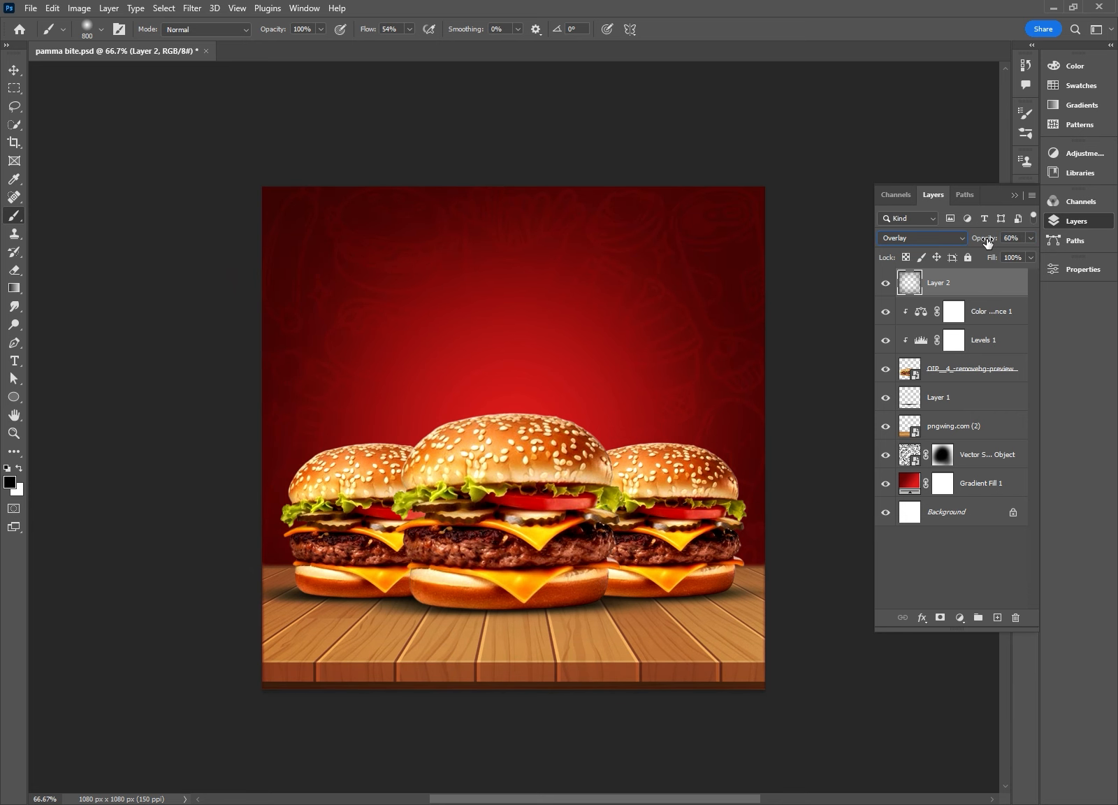
Add the text "Pamma" above the burgers in black Brush Script MT Italic at 72 pt.
{"action": "left_click", "coordinate": [14, 70]}
{"action": "key", "text": "t"}
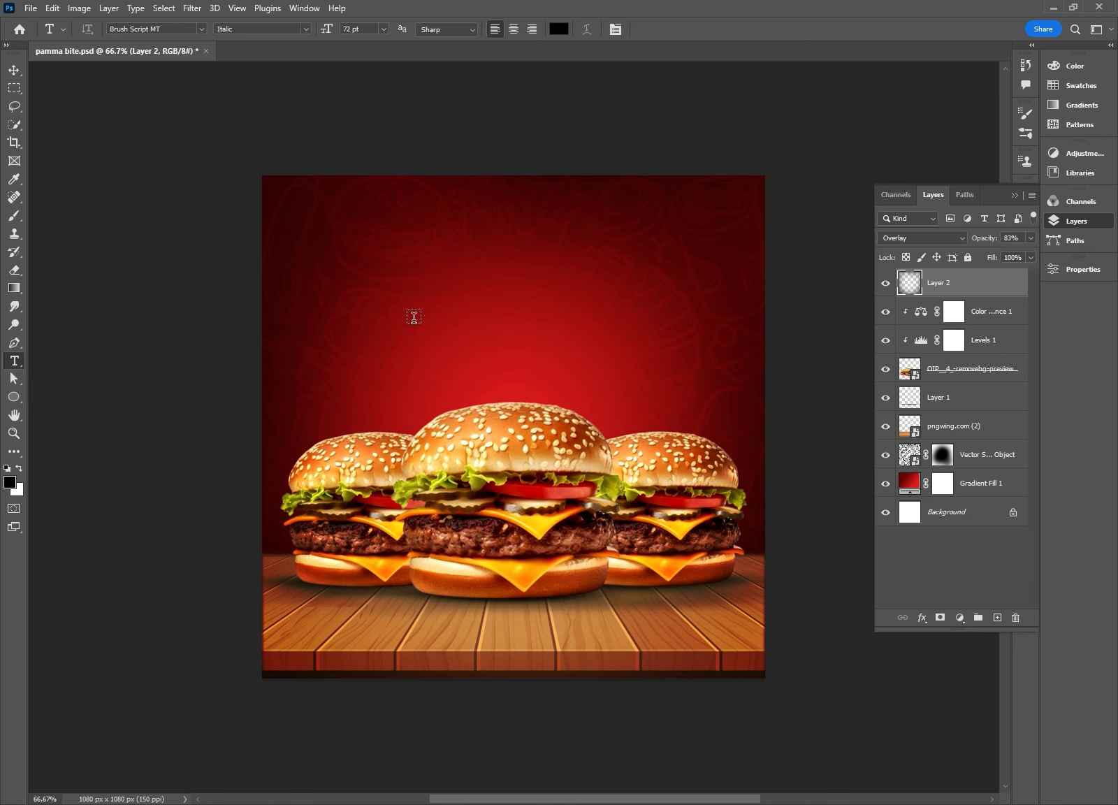
{"action": "left_click", "coordinate": [414, 322]}
{"action": "type", "text": "Pamma"}
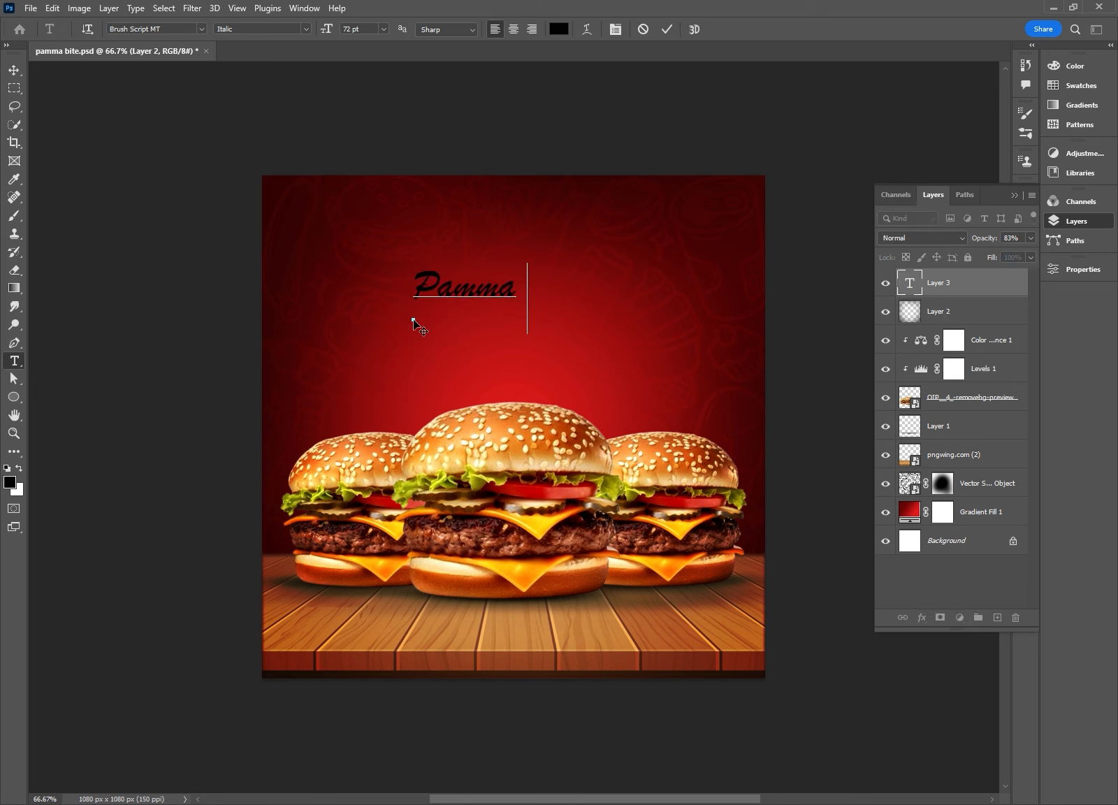
{"action": "left_click", "coordinate": [667, 30]}
Rotate the "Pamma" text about 6.7° counter-clockwise and enlarge it to about 125 pt.
{"action": "key", "text": "v"}
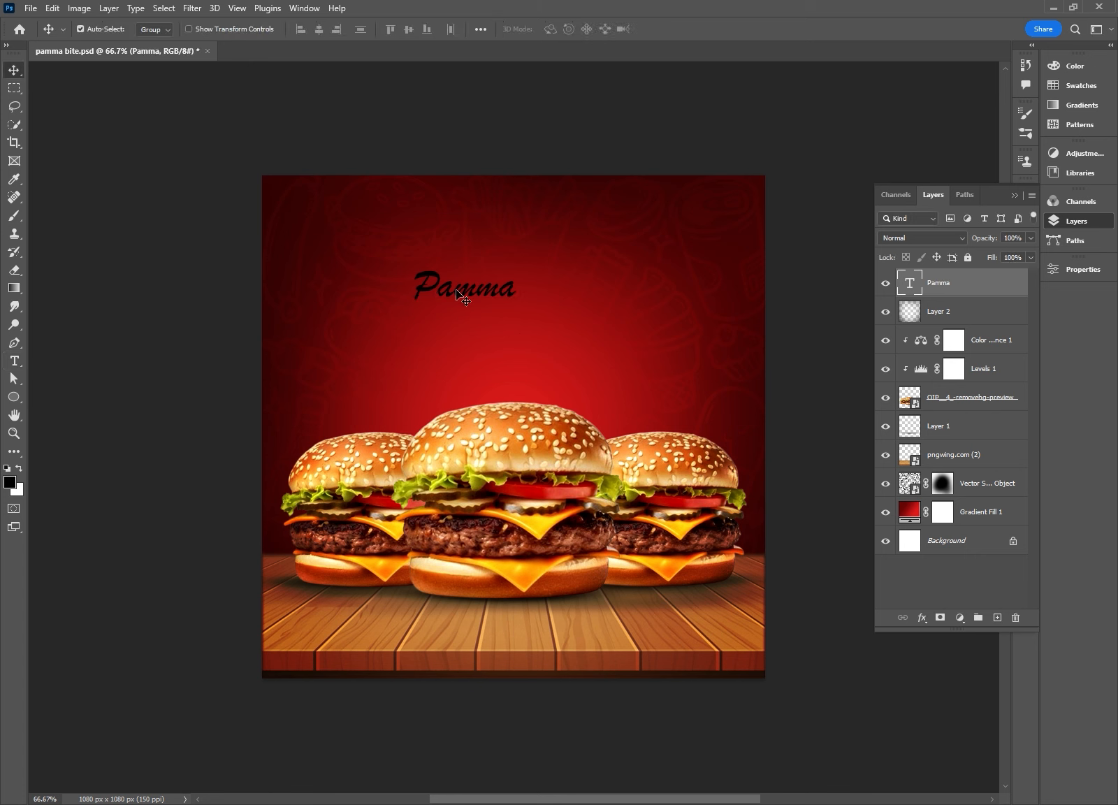
{"action": "key", "text": "ctrl"}
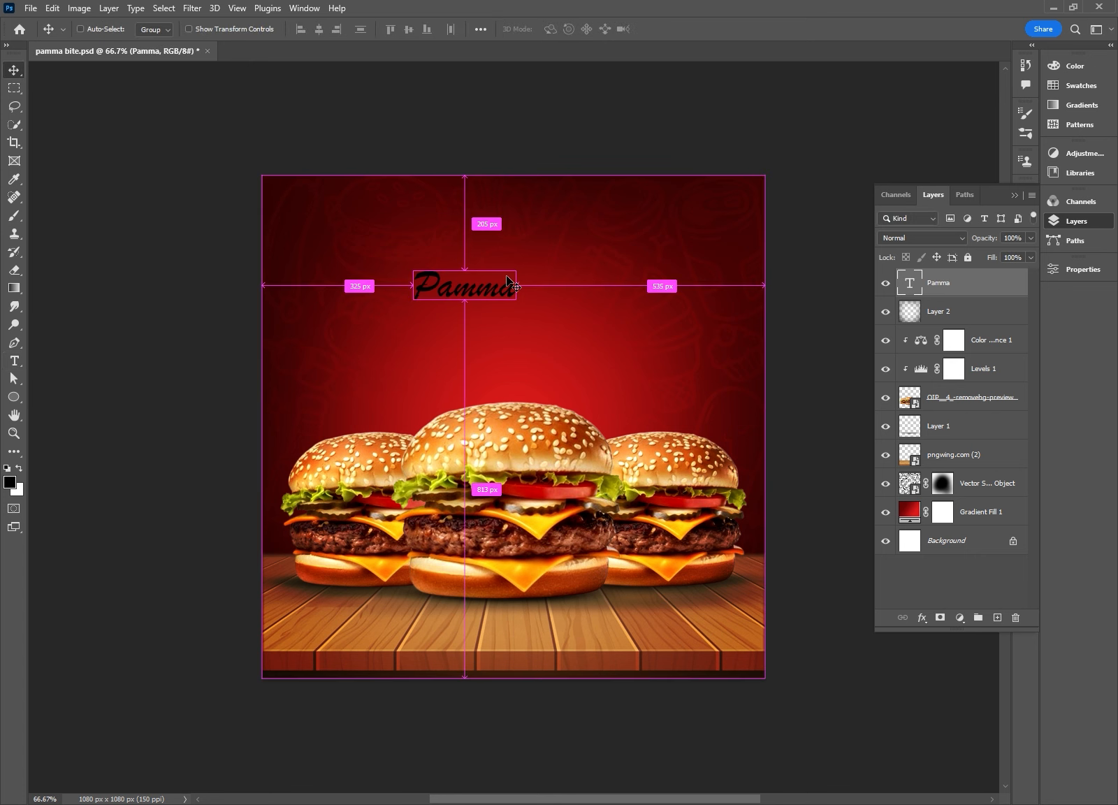
{"action": "key", "text": "ctrl+t"}
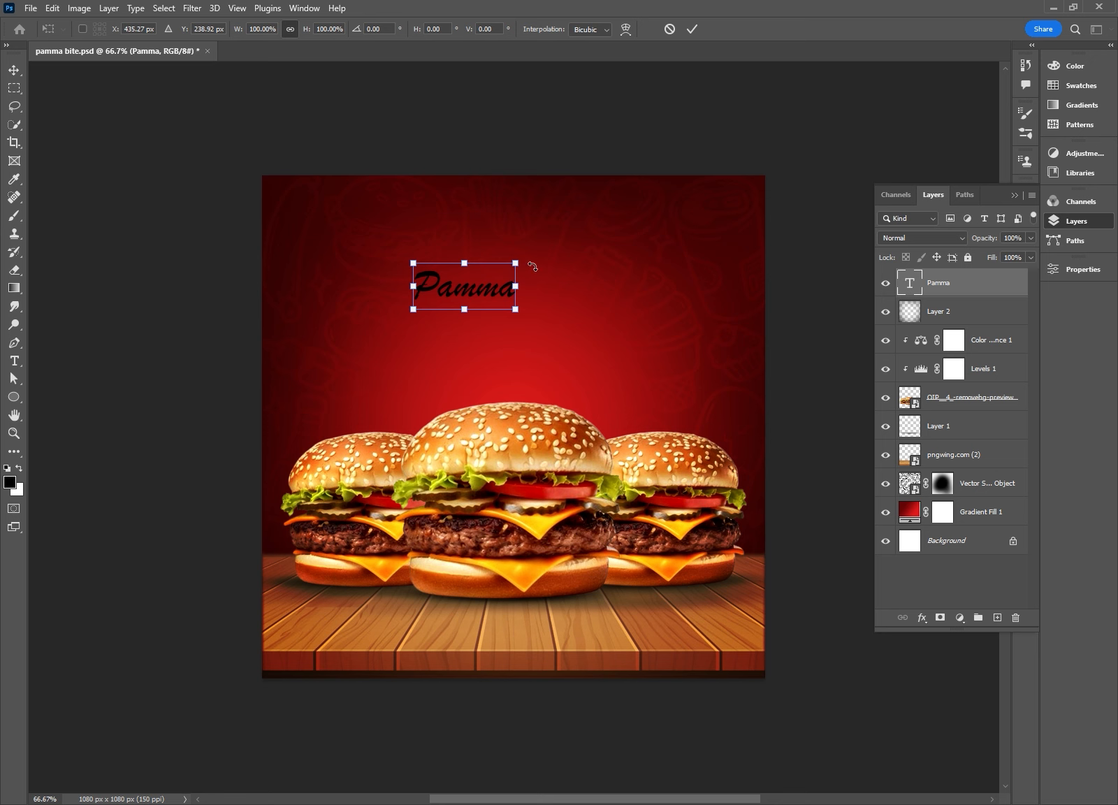
{"action": "left_click_drag", "start_coordinate": [533, 267], "coordinate": [559, 246]}
{"action": "left_click_drag", "start_coordinate": [521, 308], "coordinate": [584, 352]}
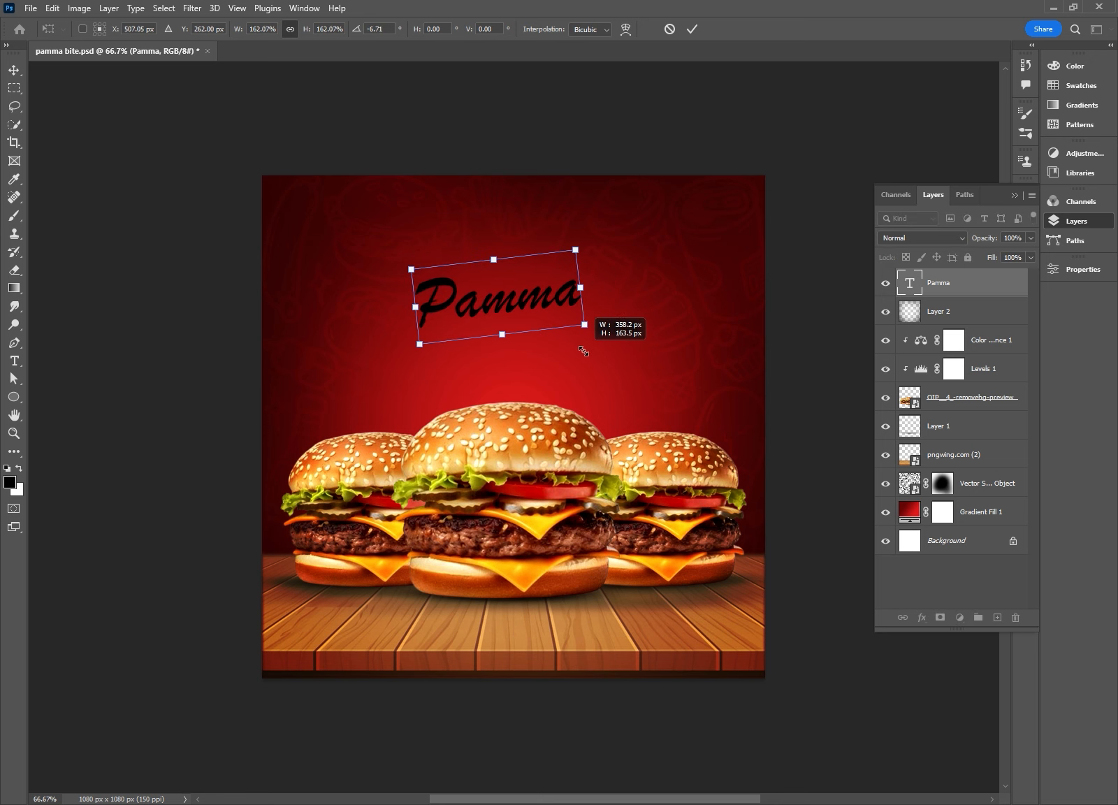
Duplicate the "Pamma" text just below the original and change the copy's wording to "Bite".
{"action": "left_click_drag", "start_coordinate": [534, 311], "coordinate": [546, 363]}
{"action": "key", "text": "Return"}
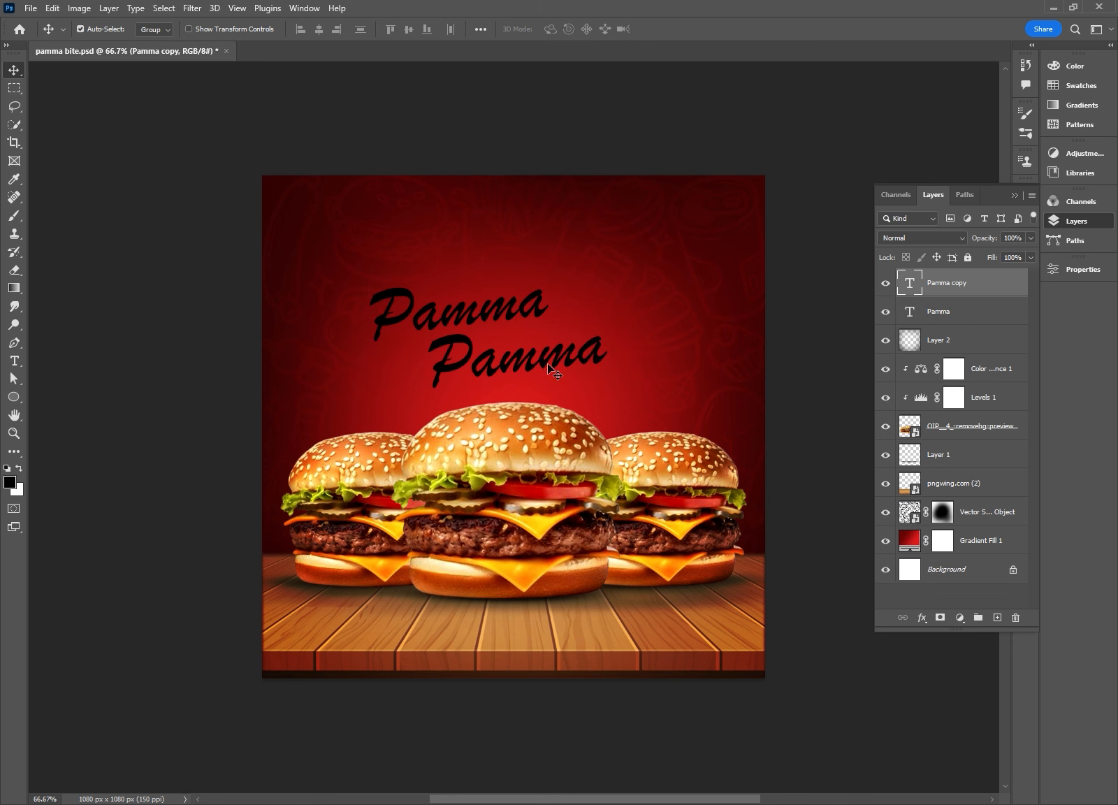
{"action": "double_click", "coordinate": [547, 363]}
{"action": "type", "text": "Bite"}
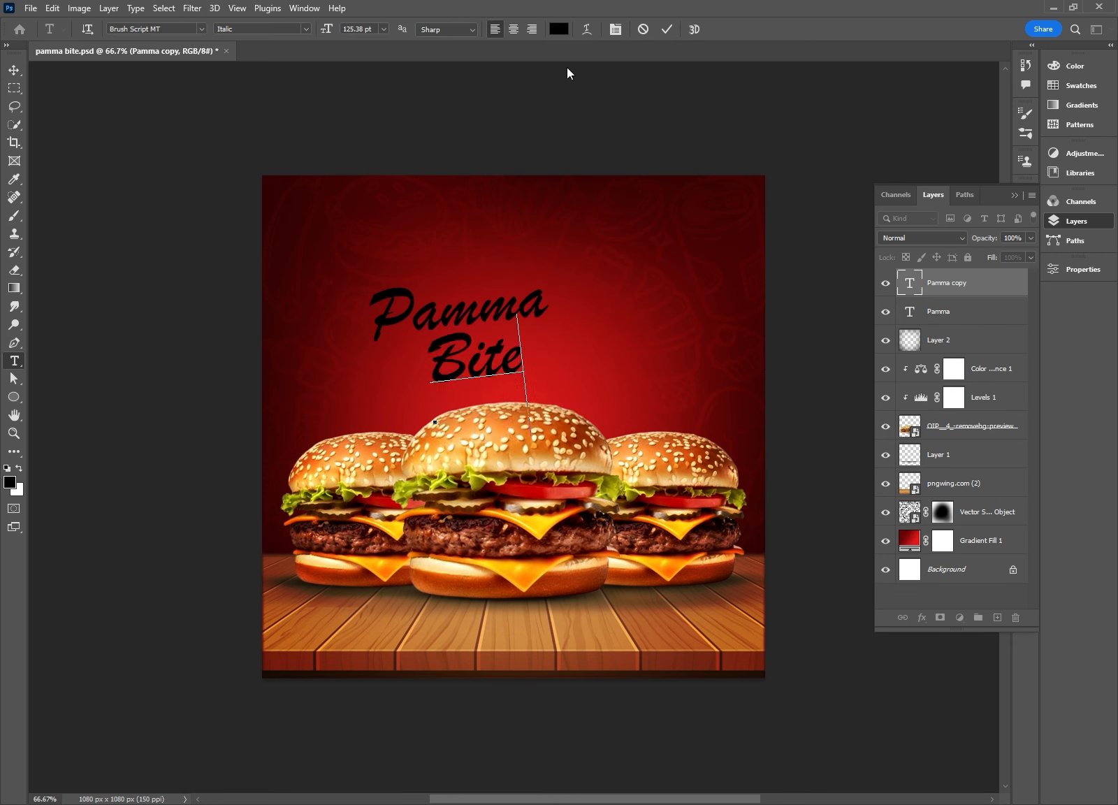
{"action": "left_click", "coordinate": [667, 28]}
{"action": "left_click", "coordinate": [12, 69]}
Move the "Bite" text to the right so it sits under the end of "Pamma".
{"action": "scroll", "coordinate": [545, 391], "scroll_direction": "up", "scroll_amount": 2}
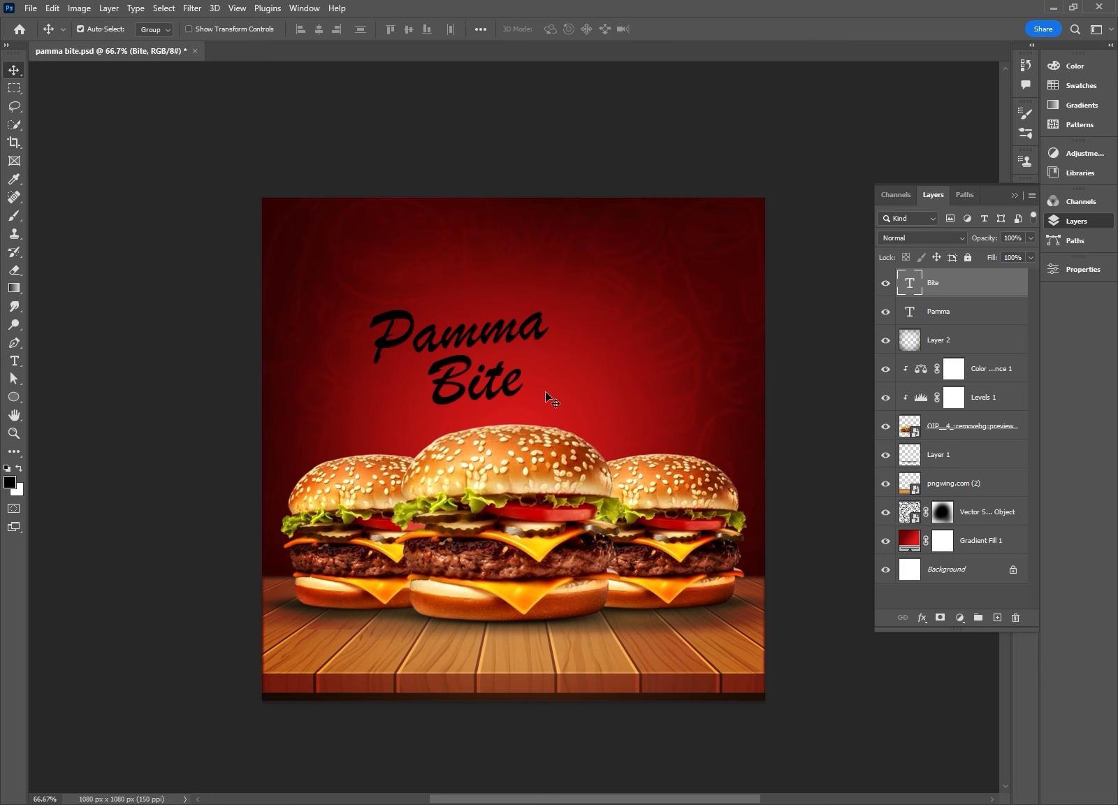
{"action": "left_click_drag", "start_coordinate": [517, 387], "coordinate": [602, 369]}
{"action": "key", "text": "ctrl+t"}
{"action": "key", "text": "Return"}
Scale the "Pamma" and "Bite" texts together to about 109% and reposition them slightly up and right above the middle burger.
{"action": "left_click", "coordinate": [531, 318], "text": "shift"}
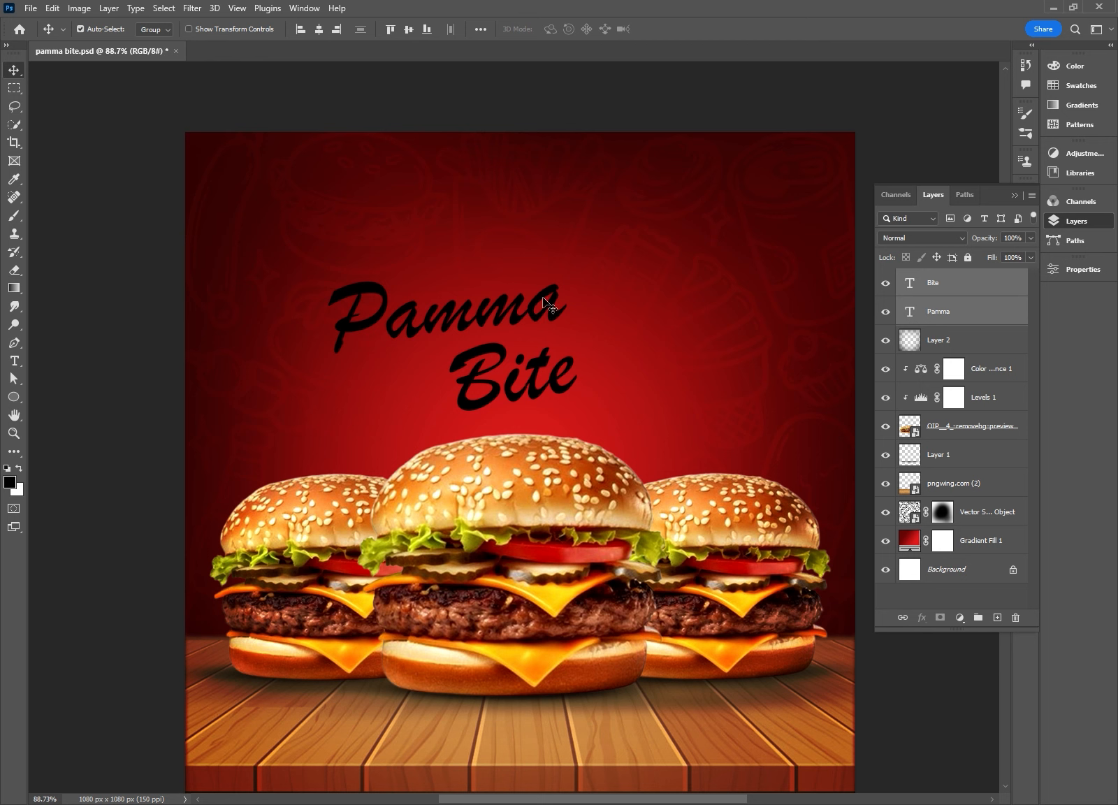
{"action": "left_click_drag", "start_coordinate": [540, 317], "coordinate": [558, 299]}
{"action": "key", "text": "ctrl"}
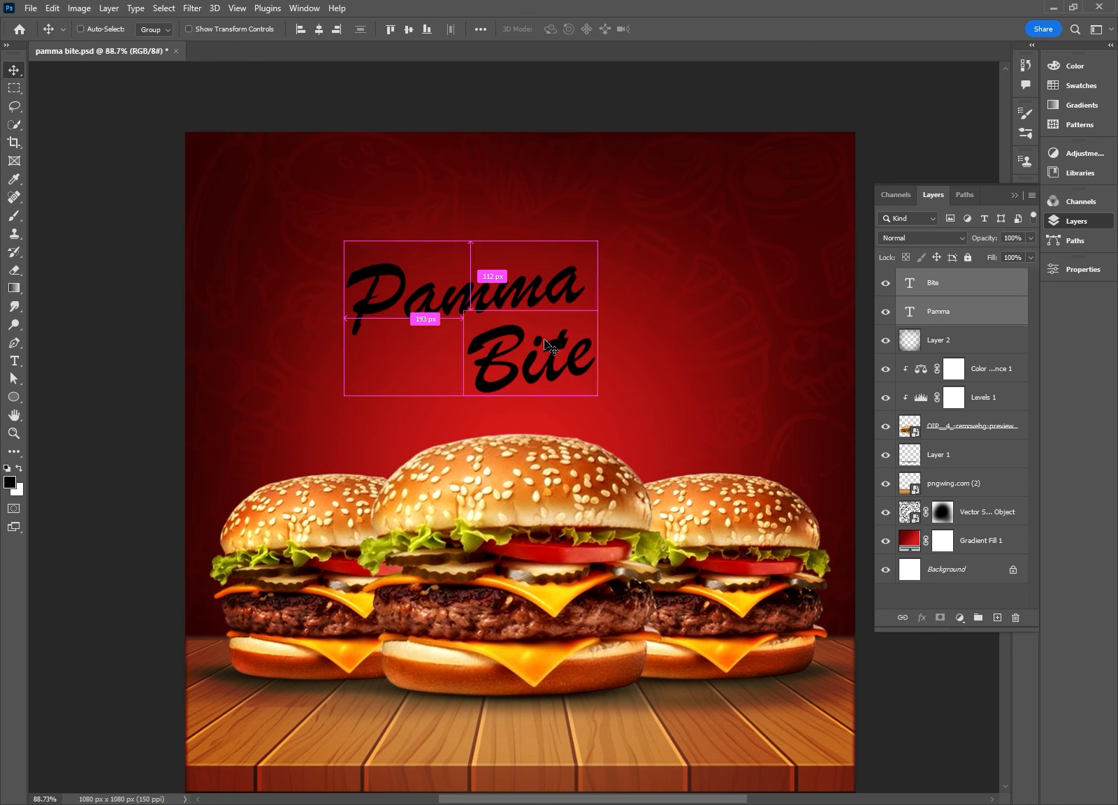
{"action": "key", "text": "ctrl+t"}
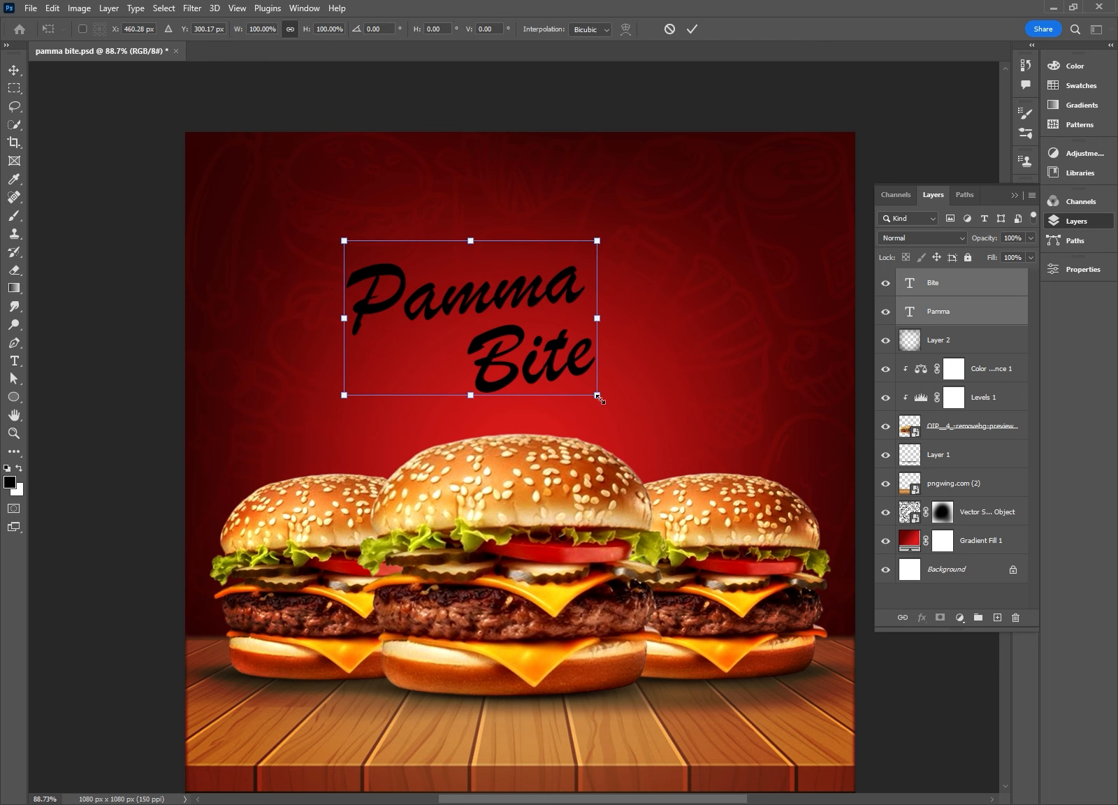
{"action": "left_click_drag", "start_coordinate": [605, 403], "coordinate": [629, 417]}
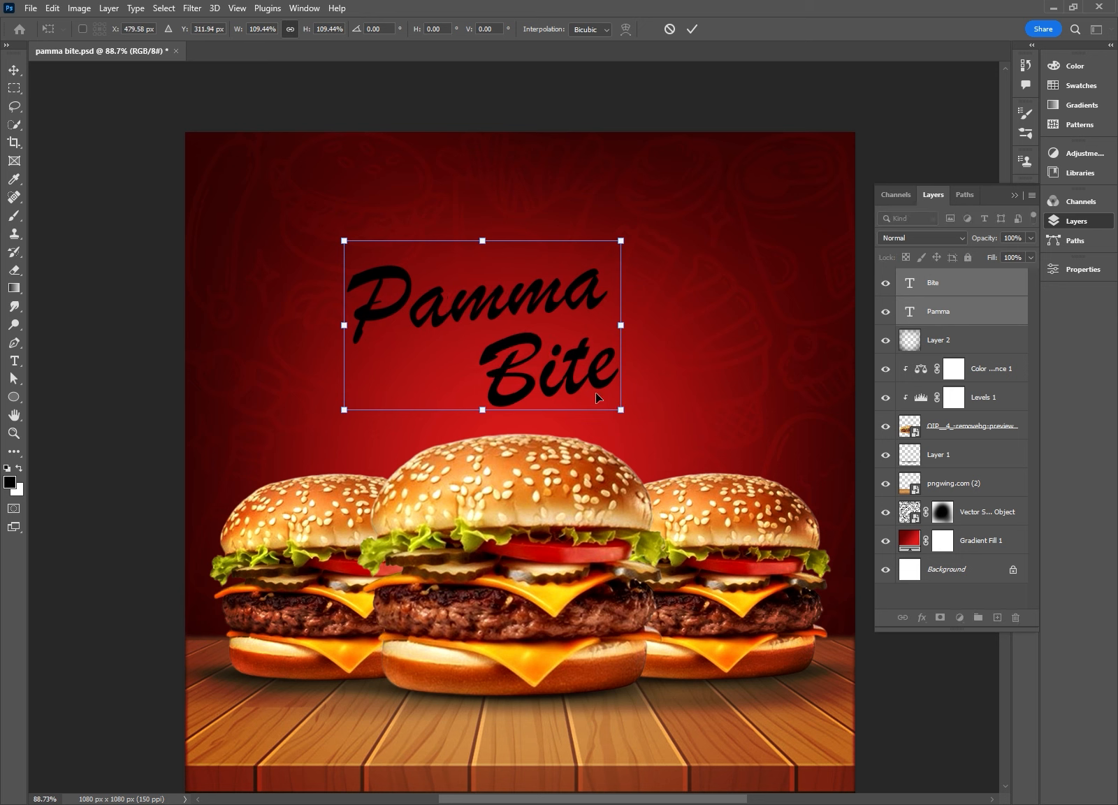
{"action": "left_click_drag", "start_coordinate": [567, 394], "coordinate": [579, 386]}
{"action": "key", "text": "Return"}
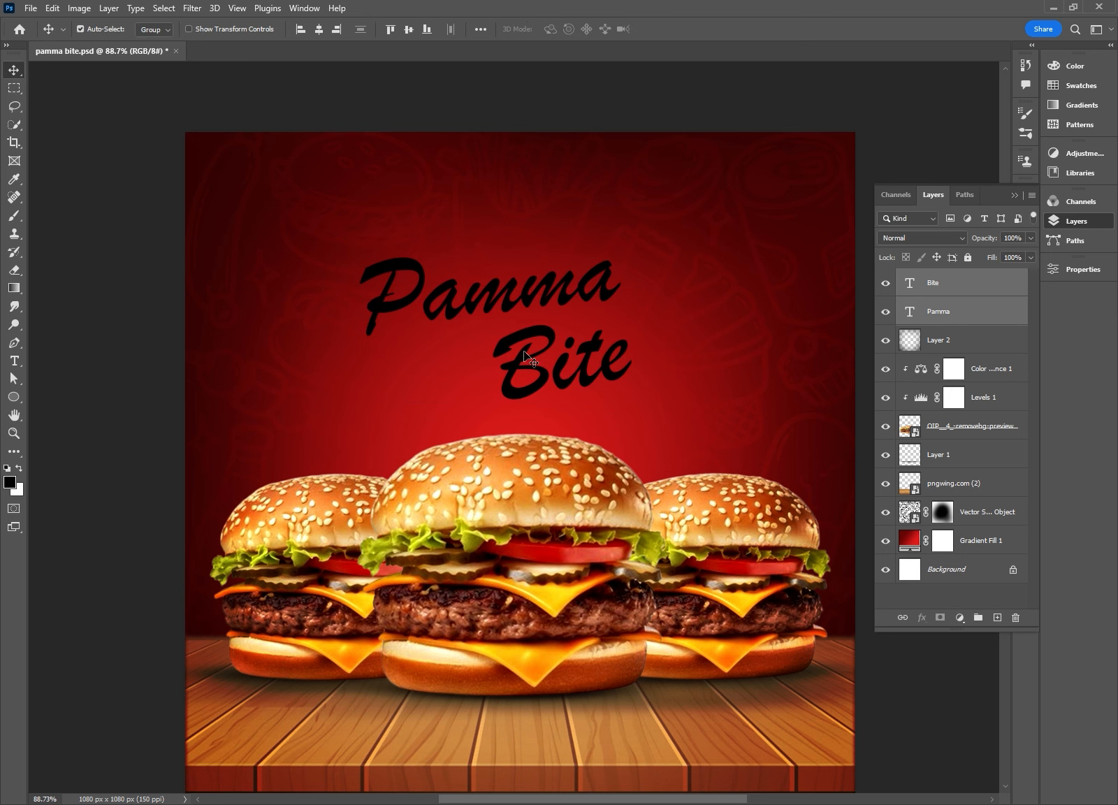
Move the "Pamma" and "Bite" text layers together beneath the vignette layer, Layer 2.
{"action": "left_click", "coordinate": [976, 318]}
{"action": "right_click", "coordinate": [977, 318]}
{"action": "left_click", "coordinate": [991, 301]}
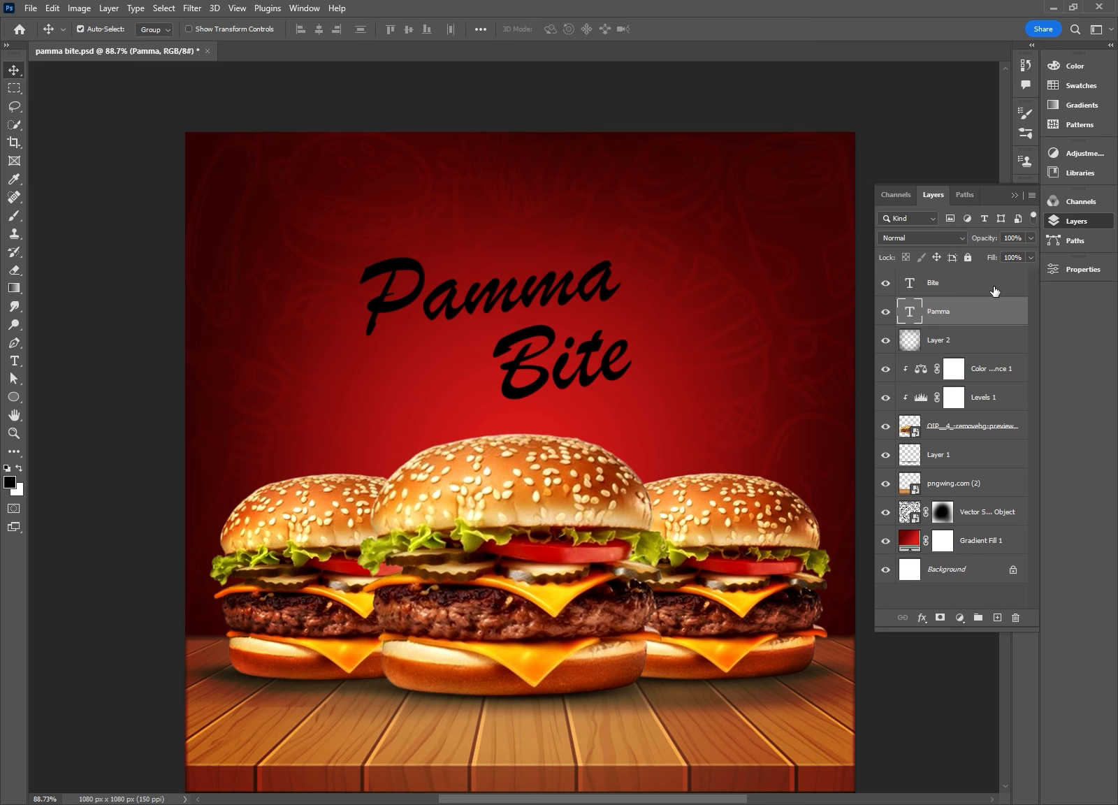
{"action": "left_click", "coordinate": [957, 285], "text": "shift"}
{"action": "left_click_drag", "start_coordinate": [958, 284], "coordinate": [954, 351]}
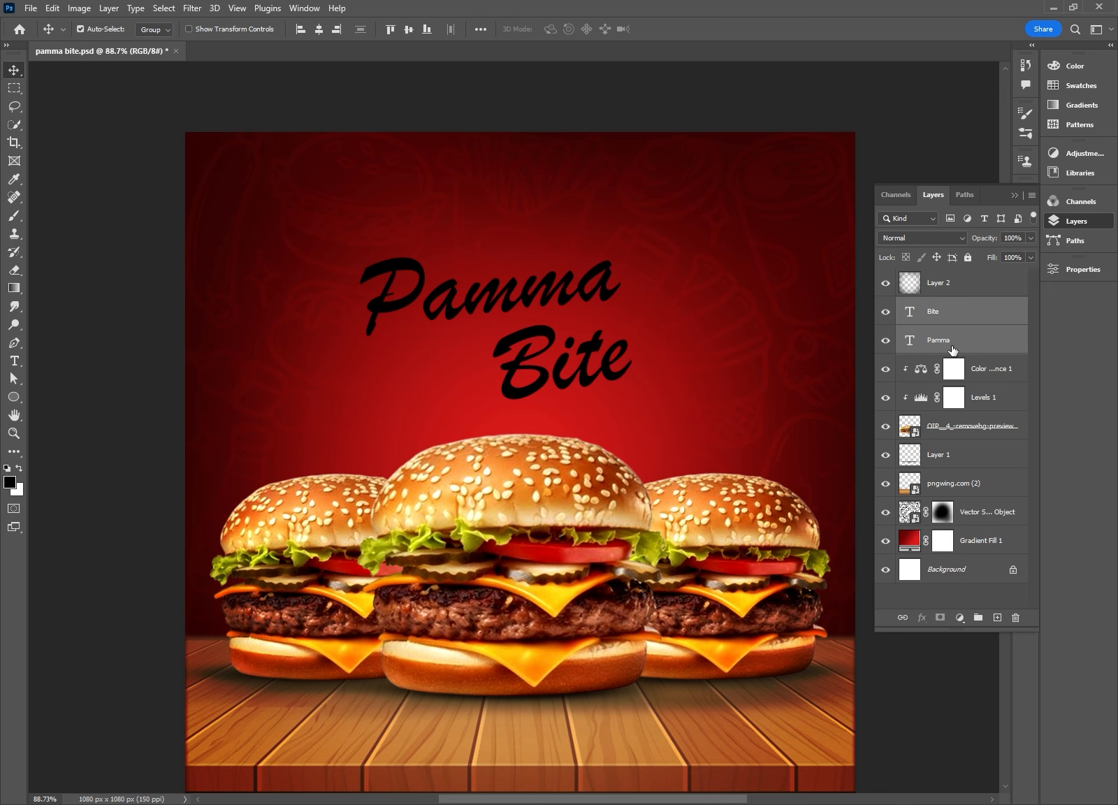
Give "Pamma" a white Color Overlay and a 52% Drop Shadow with 7 px distance and 3 px size, and copy the effects to "Bite".
{"action": "right_click", "coordinate": [952, 347]}
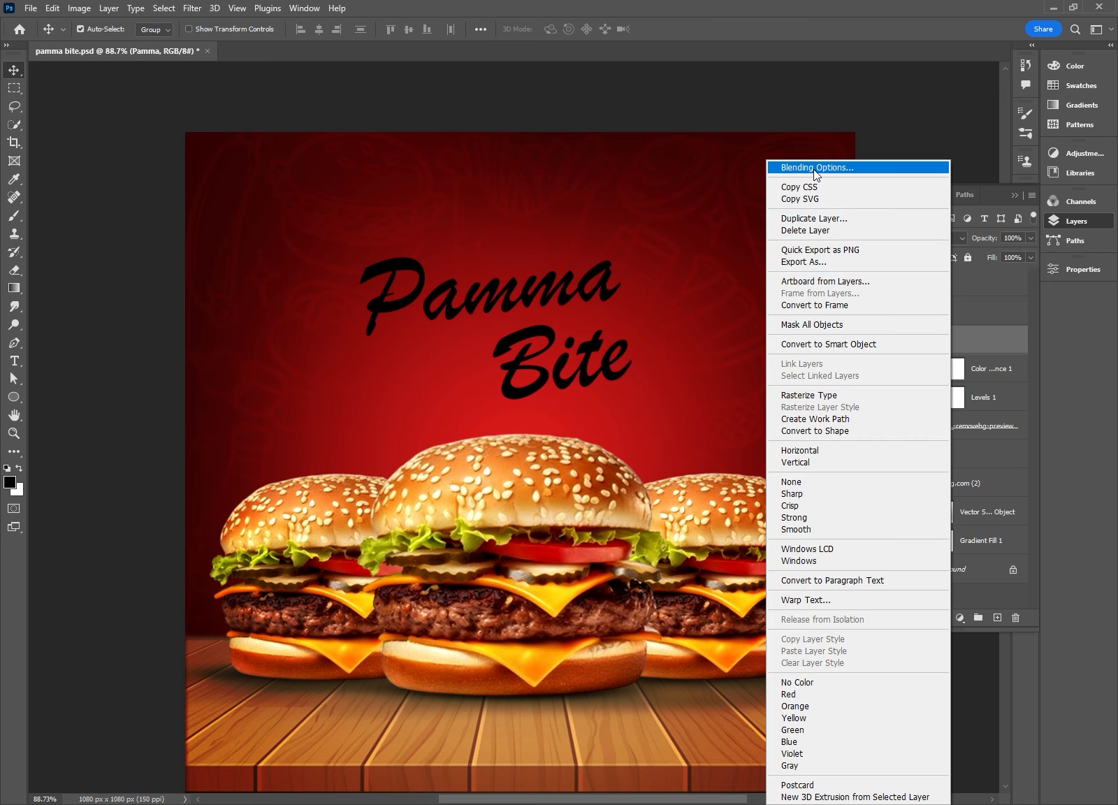
{"action": "left_click", "coordinate": [814, 169]}
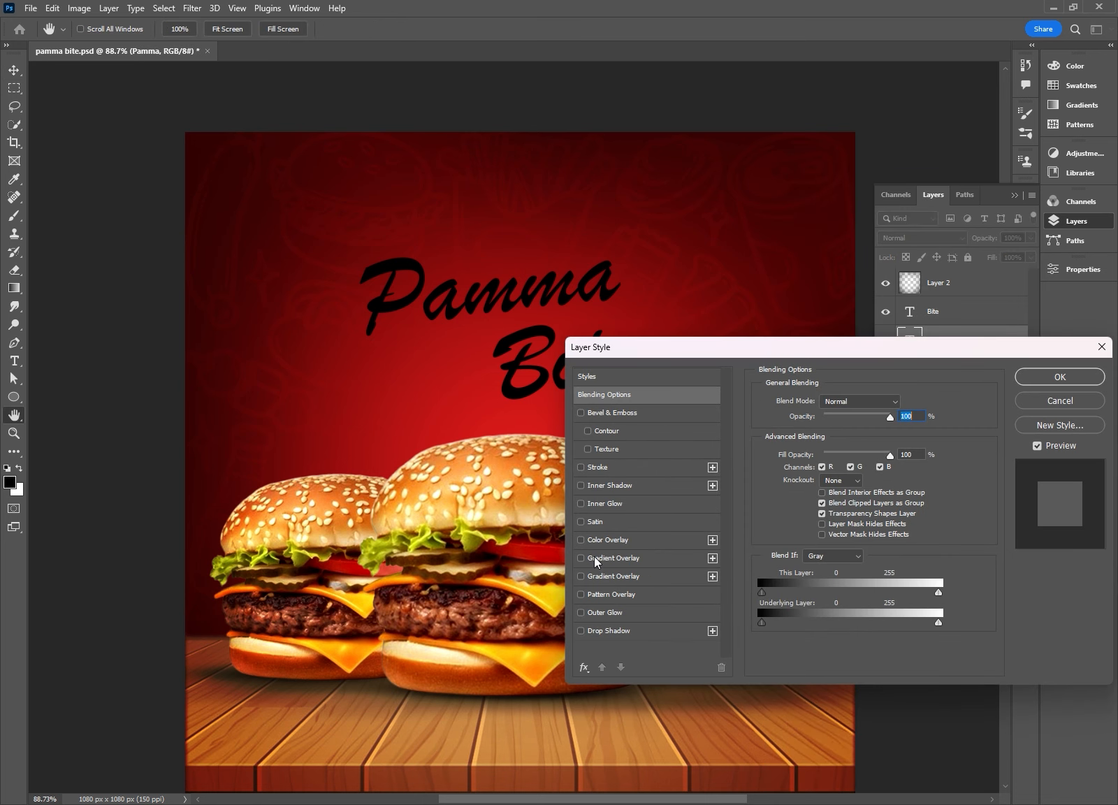
{"action": "left_click", "coordinate": [600, 541]}
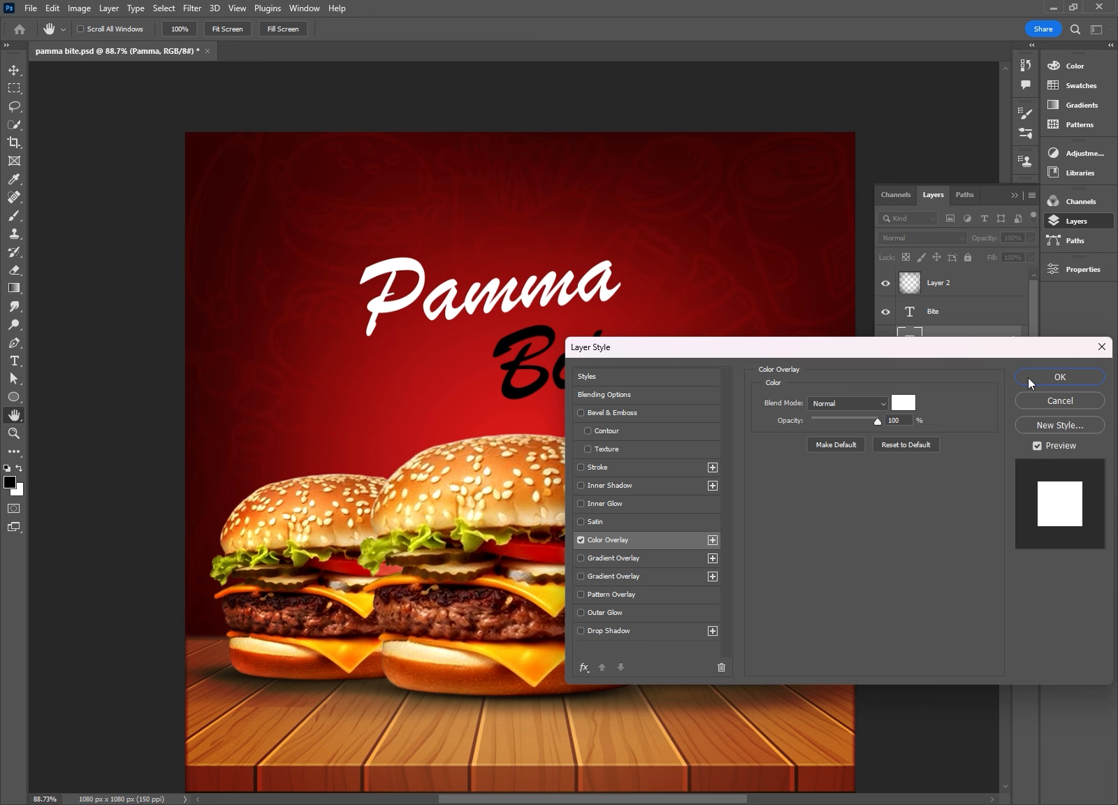
{"action": "left_click", "coordinate": [608, 632]}
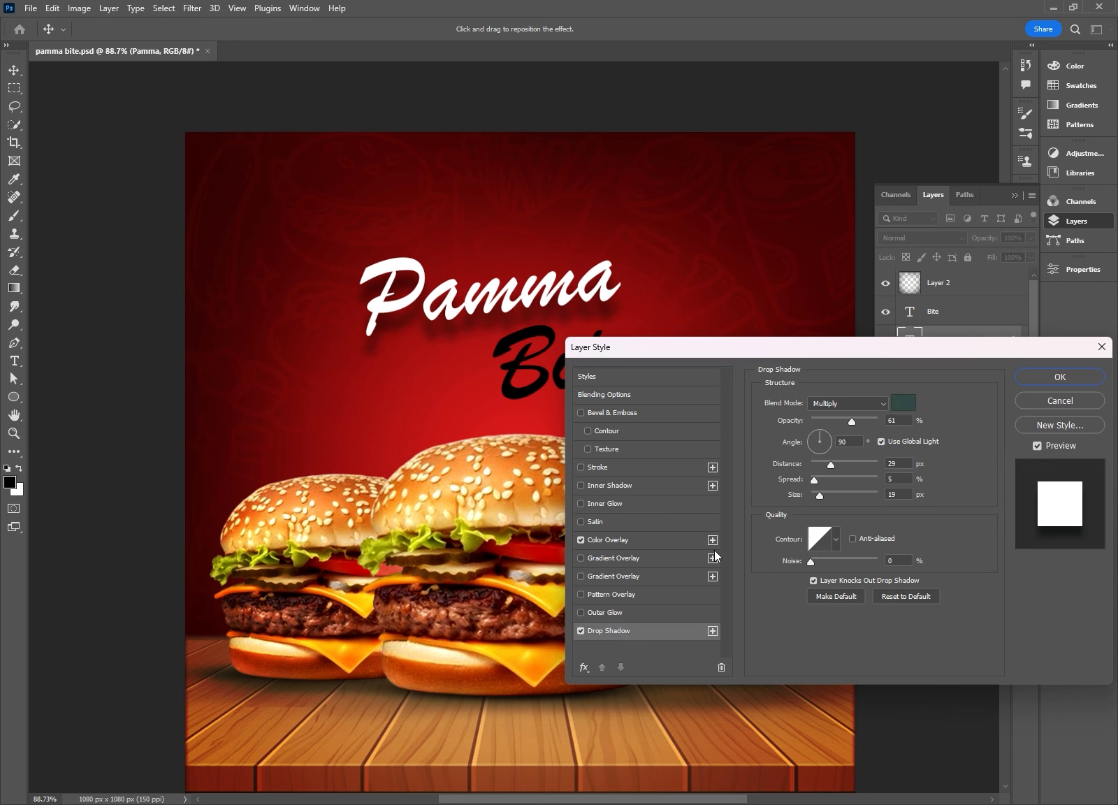
{"action": "left_click_drag", "start_coordinate": [849, 422], "coordinate": [818, 467]}
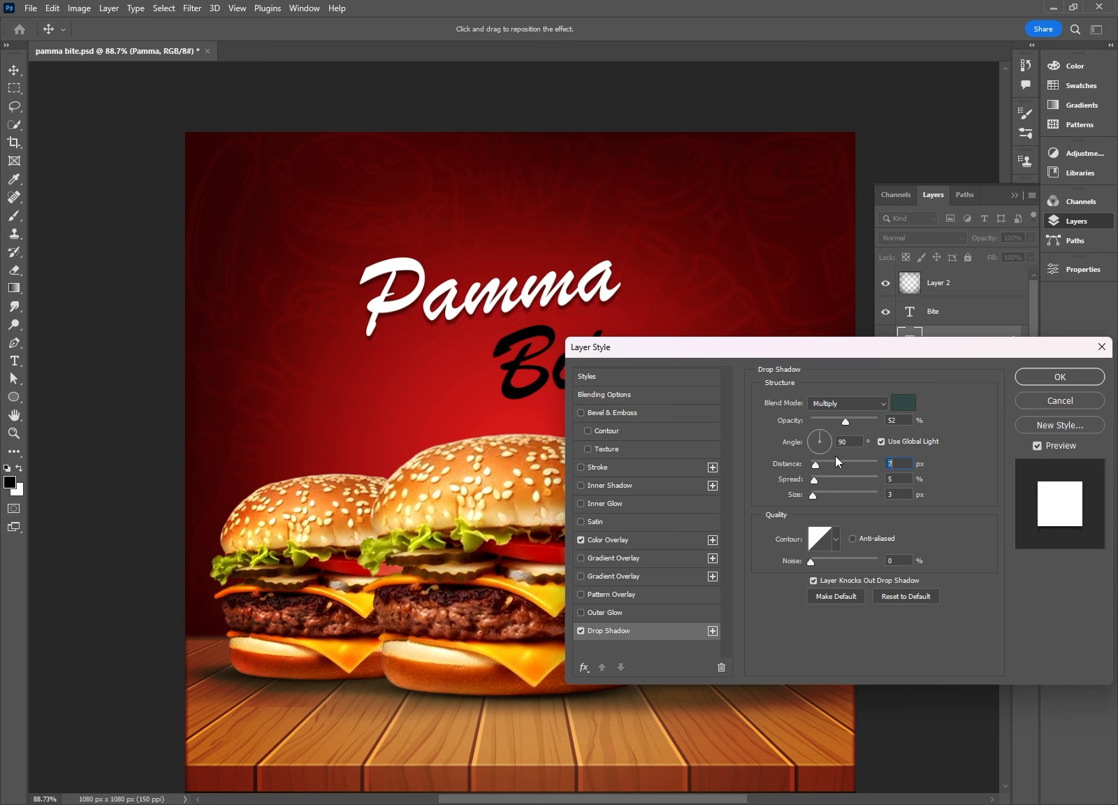
{"action": "left_click", "coordinate": [1038, 378]}
{"action": "left_click_drag", "start_coordinate": [1010, 342], "coordinate": [1005, 311]}
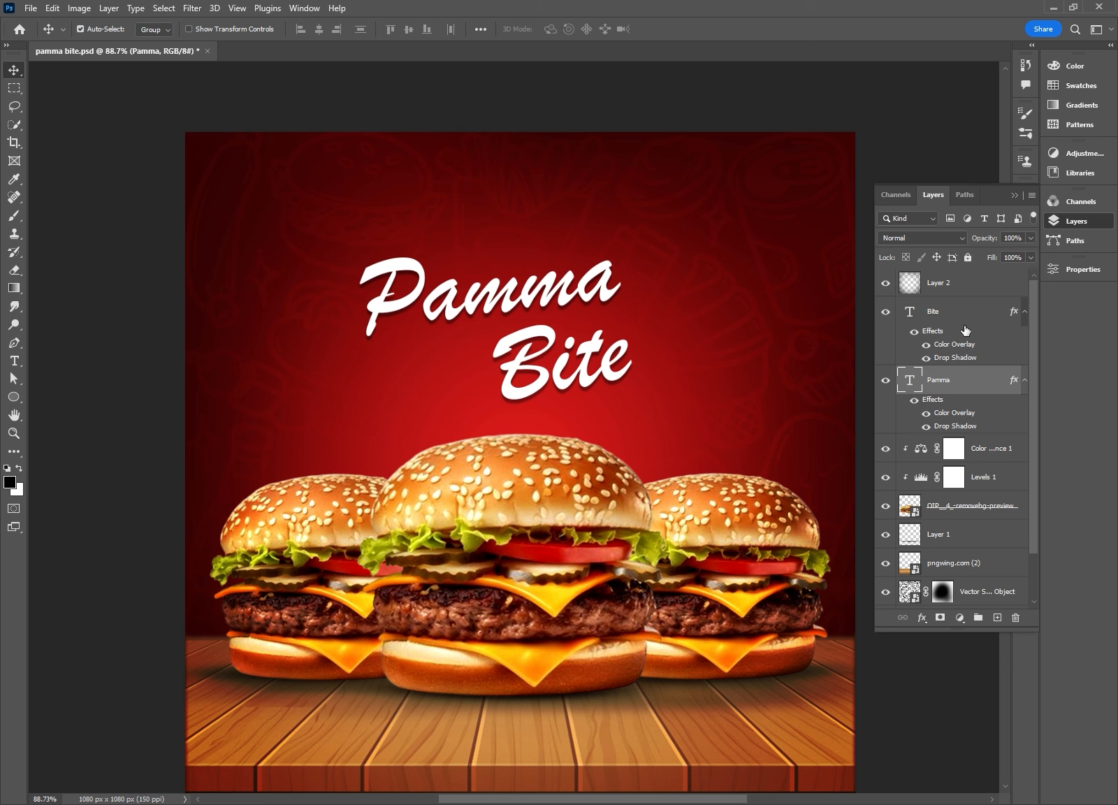
Add a Levels adjustment directly above the "Bite" layer with the black input at 6 and the white input at 237.
{"action": "left_click", "coordinate": [969, 294]}
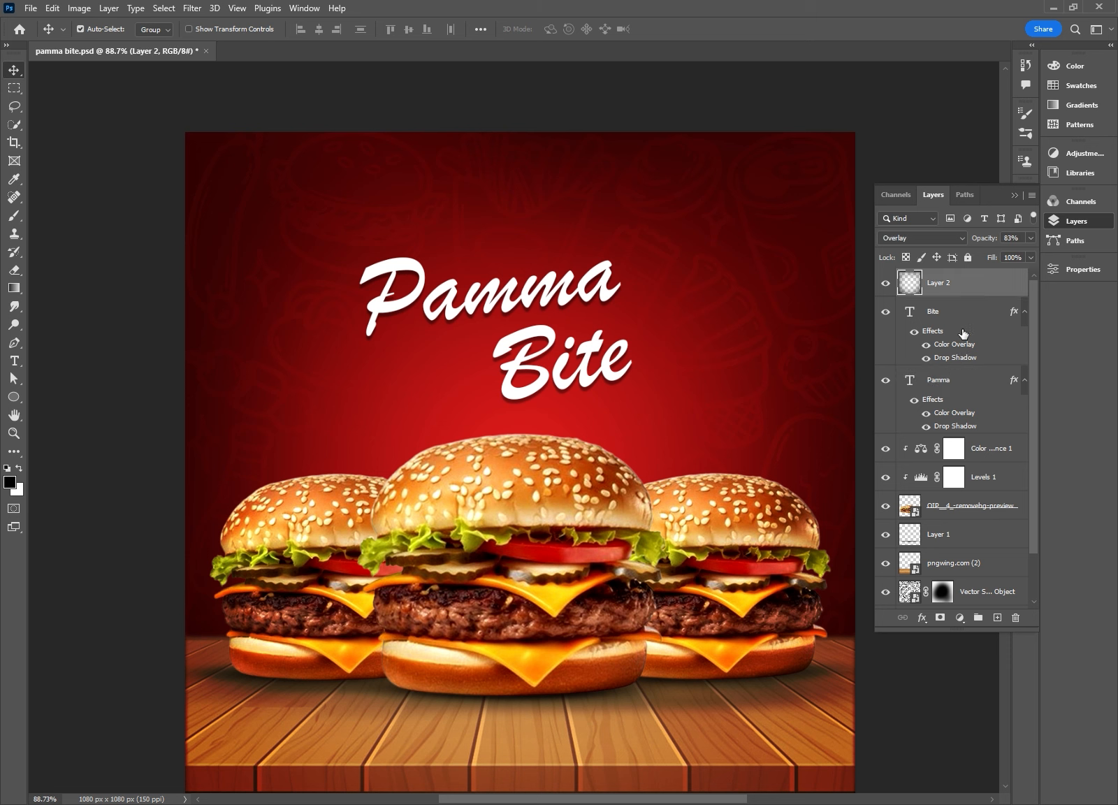
{"action": "left_click", "coordinate": [971, 334]}
{"action": "left_click", "coordinate": [960, 617]}
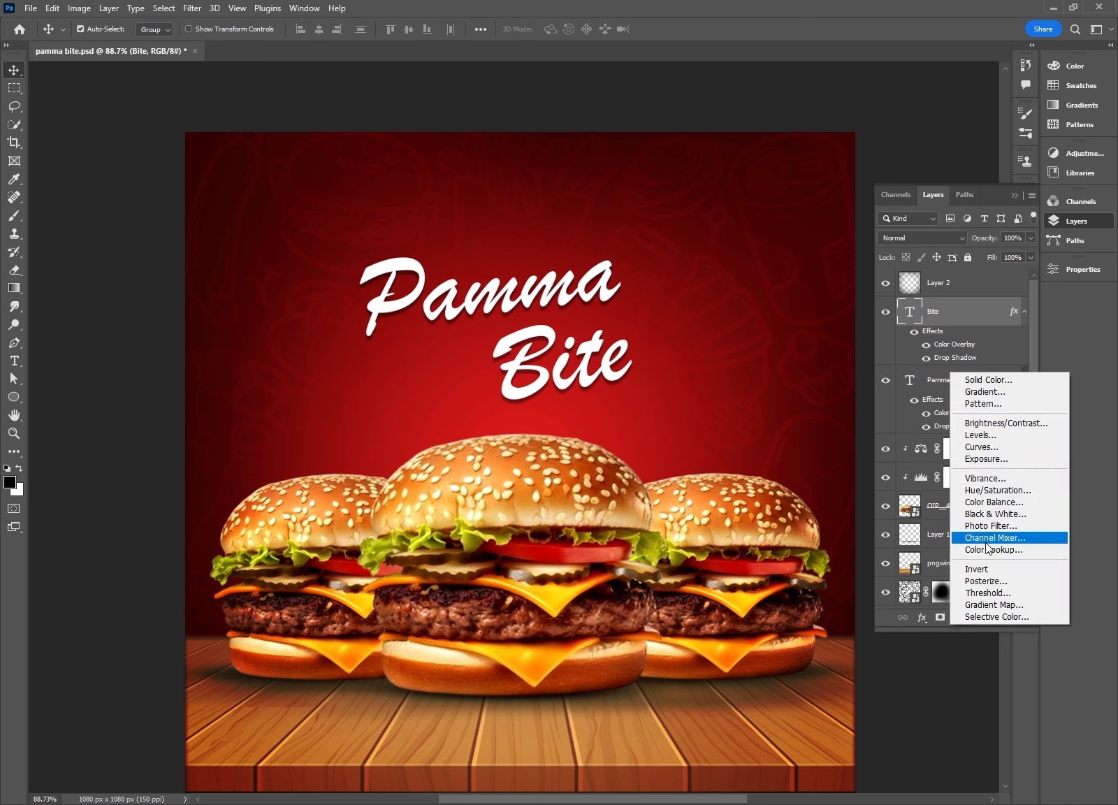
{"action": "left_click", "coordinate": [1001, 435]}
{"action": "left_click_drag", "start_coordinate": [870, 410], "coordinate": [875, 411]}
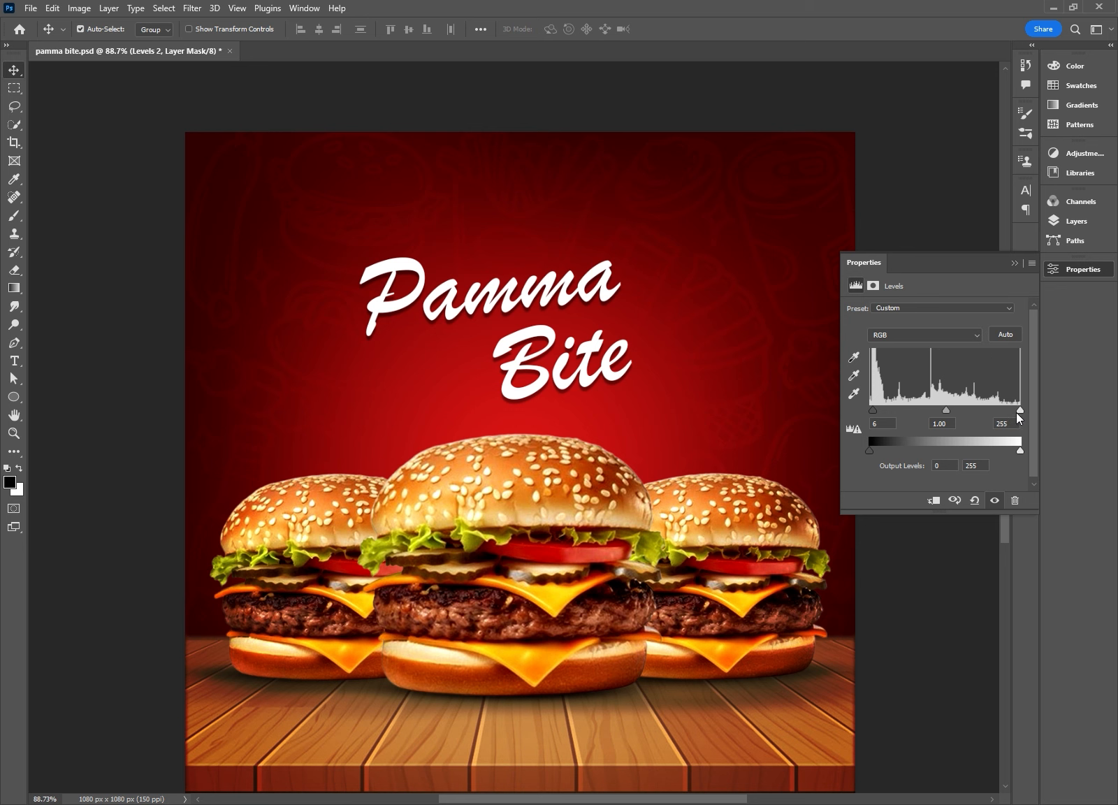
{"action": "left_click_drag", "start_coordinate": [1020, 411], "coordinate": [1009, 411]}
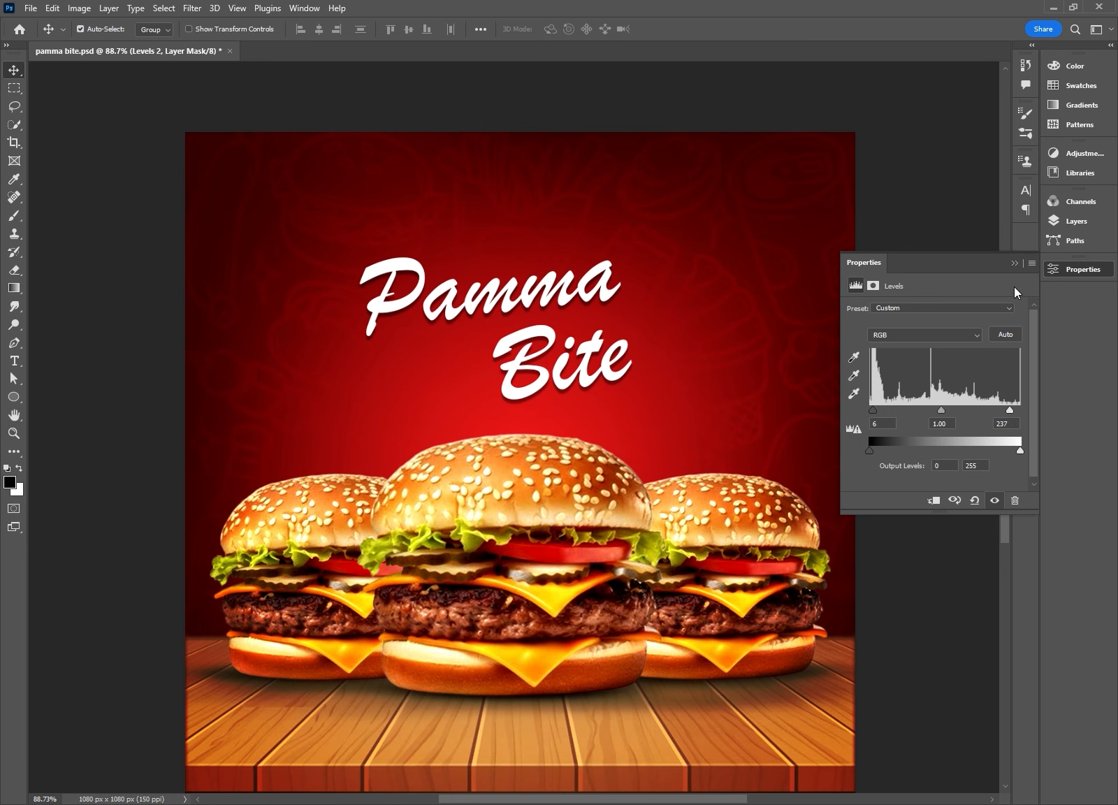
{"action": "left_click", "coordinate": [1015, 265]}
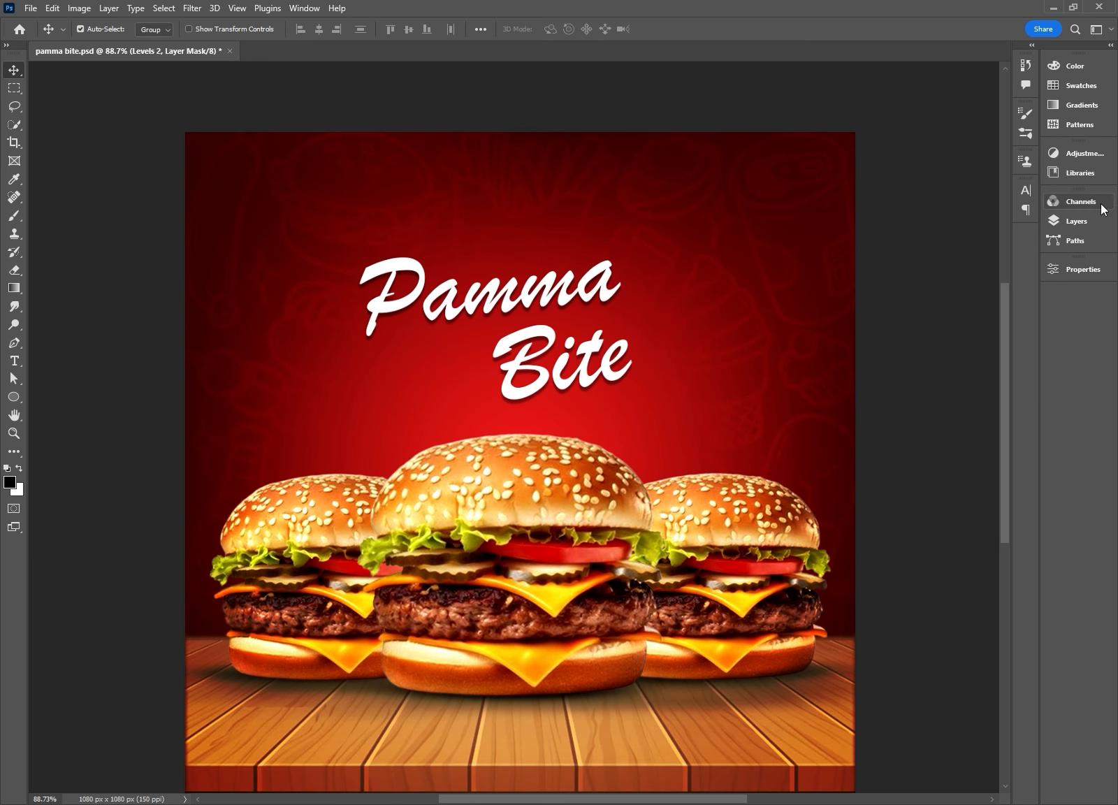
Set the opacity of the vignette layer, Layer 2, to 86%.
{"action": "left_click", "coordinate": [1078, 222]}
{"action": "left_click", "coordinate": [939, 288]}
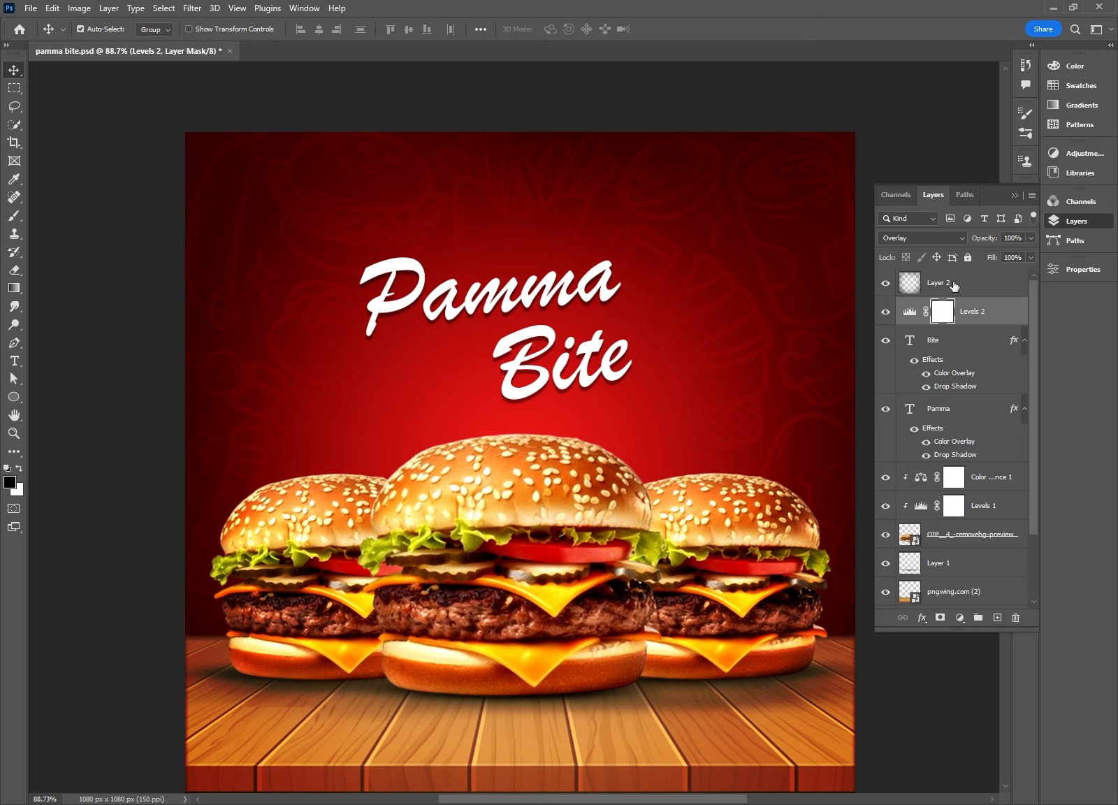
{"action": "left_click_drag", "start_coordinate": [985, 243], "coordinate": [987, 243]}
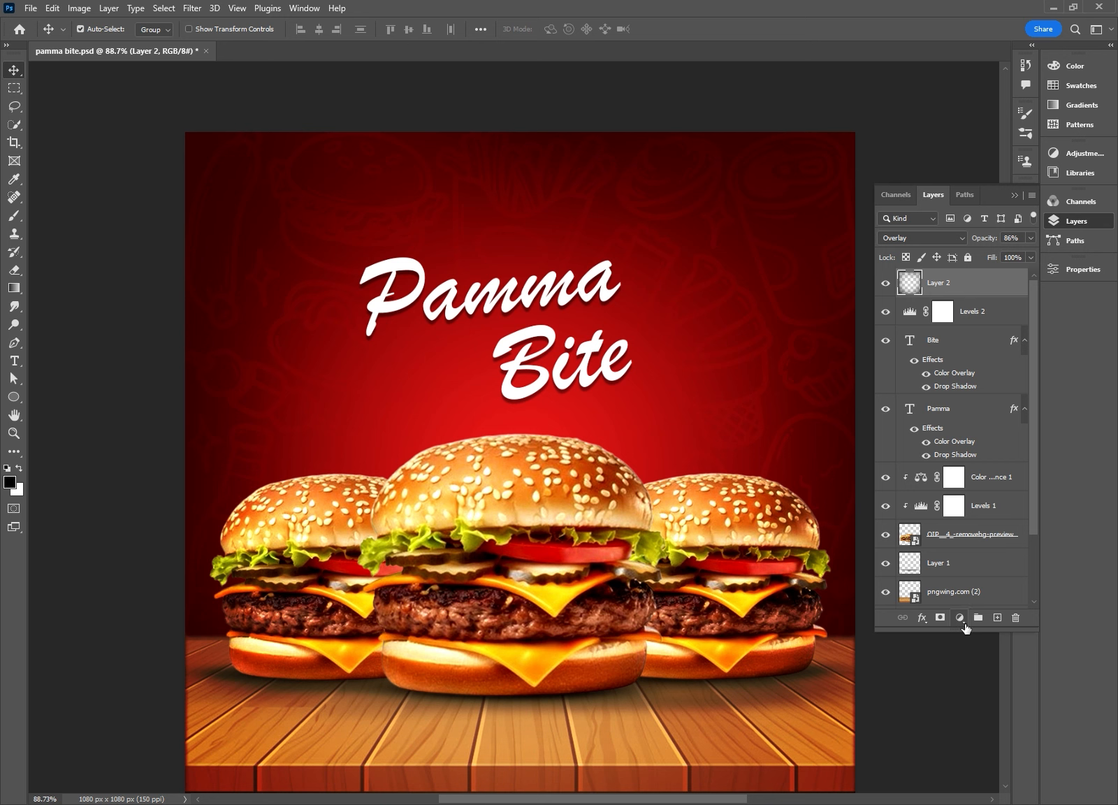
Add a Vibrance adjustment above Layer 2 with vibrance +4 and saturation +2.
{"action": "left_click", "coordinate": [960, 619]}
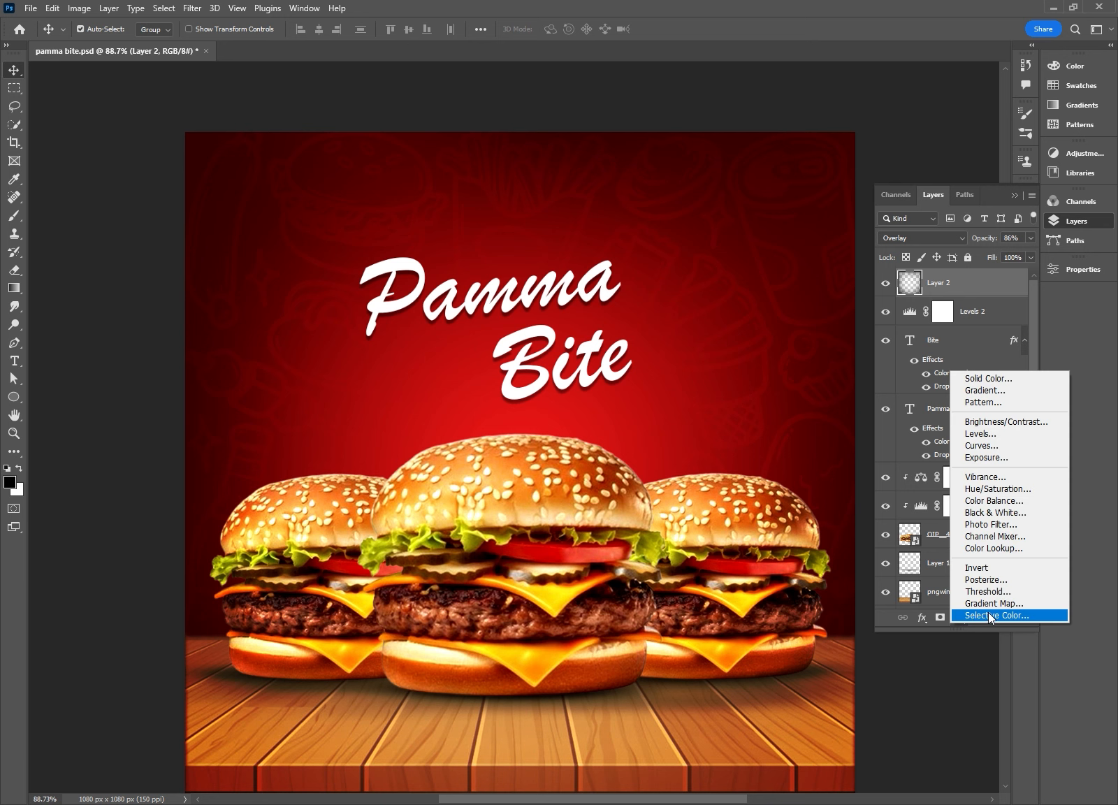
{"action": "left_click", "coordinate": [1008, 478]}
{"action": "left_click_drag", "start_coordinate": [937, 322], "coordinate": [936, 351]}
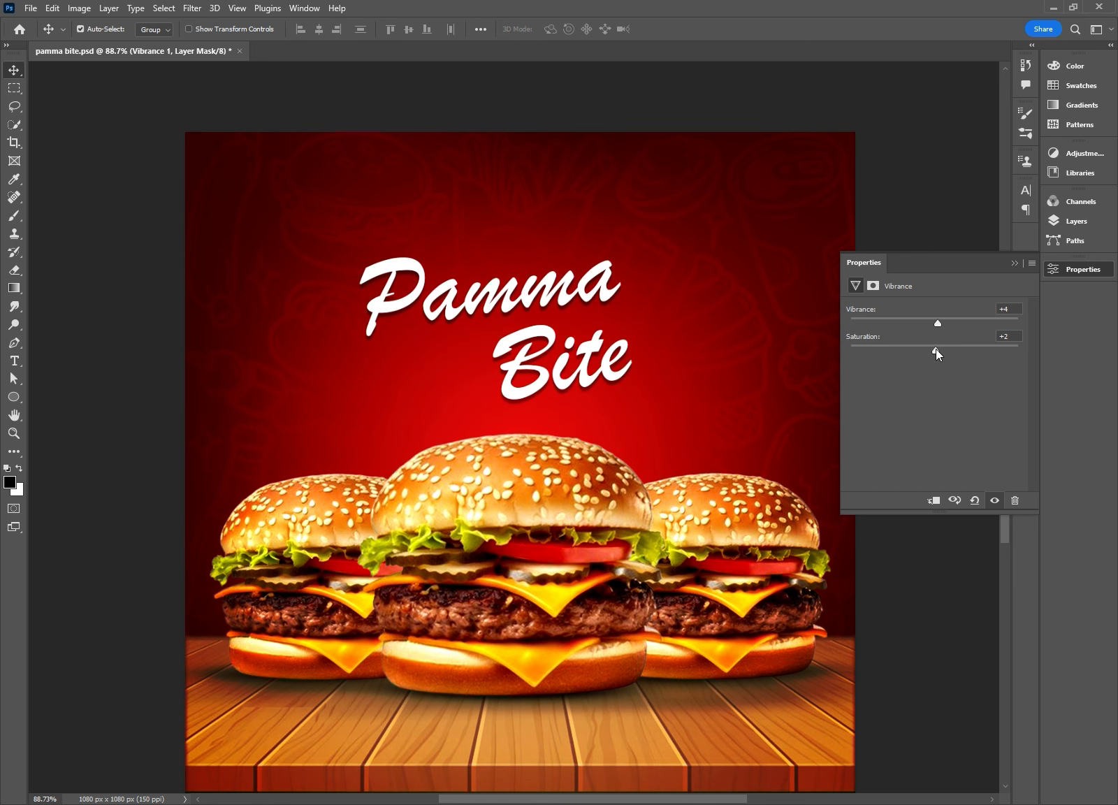
{"action": "left_click", "coordinate": [1015, 264]}
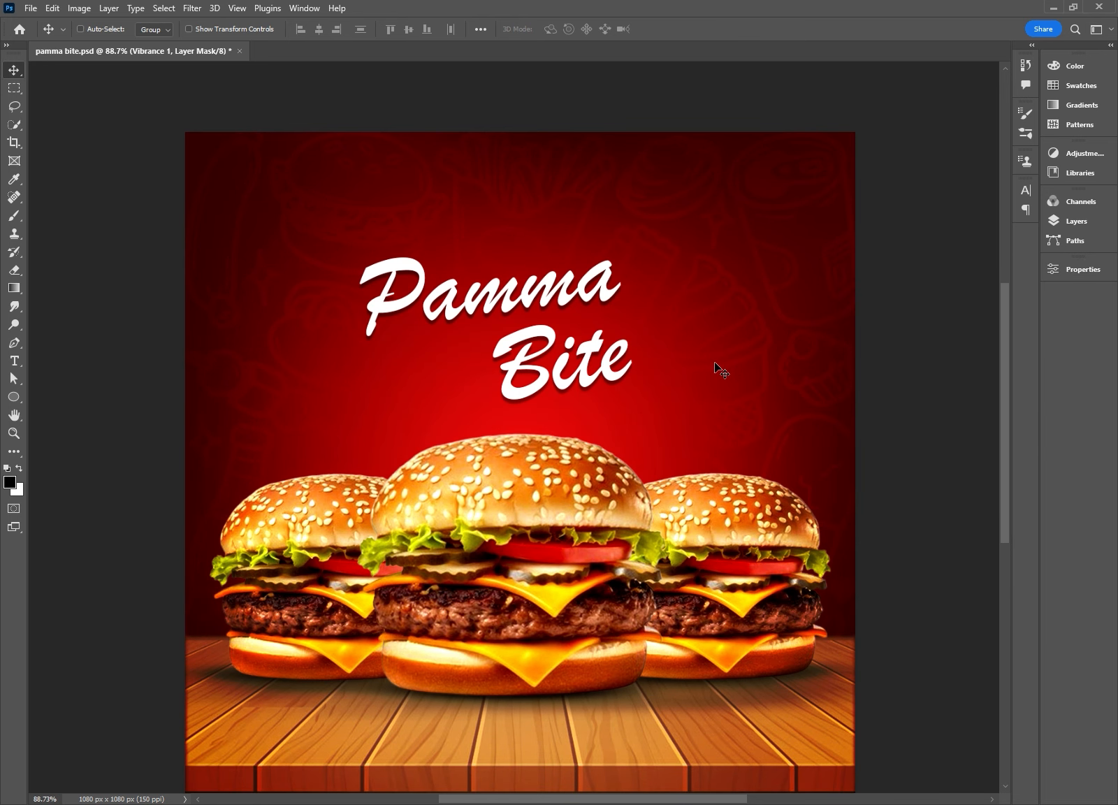
Save the finished burger post in its existing file, pamma bite.psd.
{"action": "scroll", "coordinate": [715, 362], "scroll_direction": "up", "scroll_amount": 1}
{"action": "key", "text": "ctrl+1"}
{"action": "key", "text": "ctrl+0"}
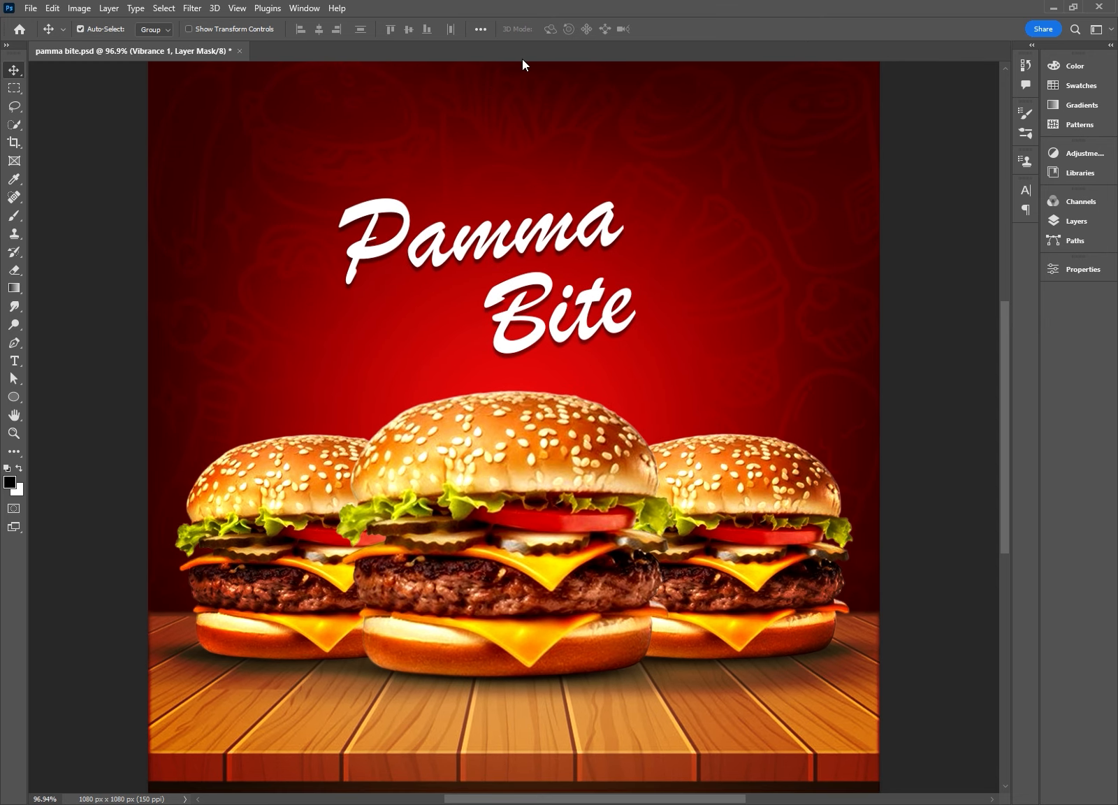
{"action": "key", "text": "ctrl+s"}
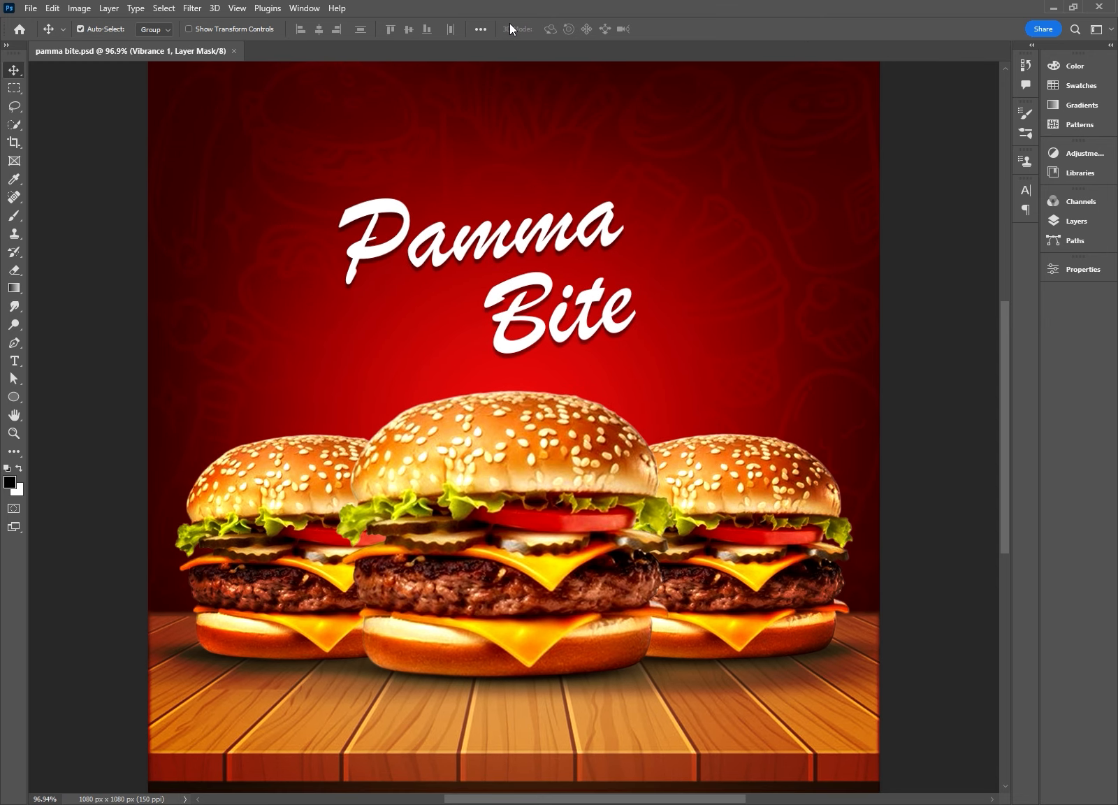